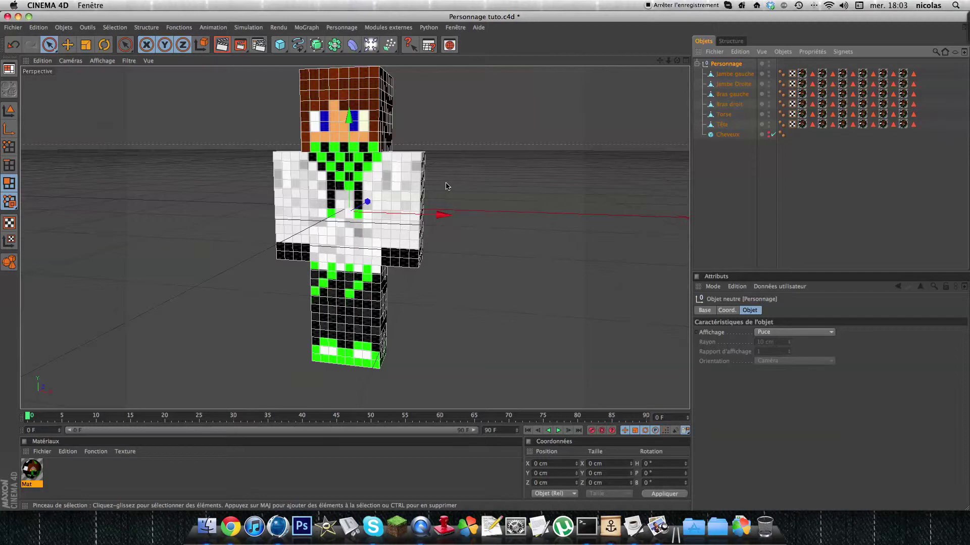
# - Select the Tête object and set up the Move tool in object axis mode
pyautogui.scroll(-5, 524, 168)
pyautogui.scroll(1, 524, 168)
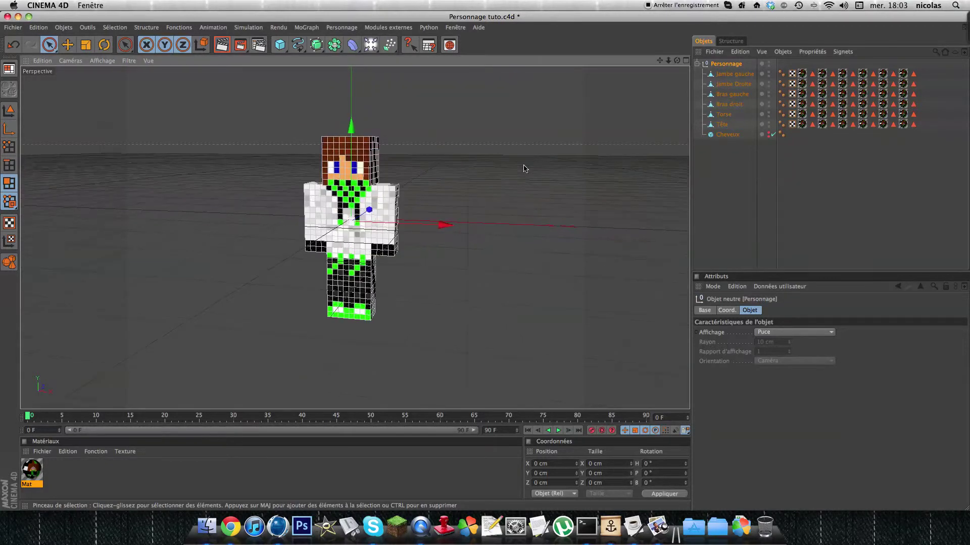
pyautogui.moveTo(600, 120)
pyautogui.keyDown('alt'); pyautogui.mouseDown()
pyautogui.moveTo(520, 123)
pyautogui.moveTo(590, 119)
pyautogui.moveTo(592, 91)
pyautogui.moveTo(593, 109)
pyautogui.mouseUp(); pyautogui.keyUp('alt')
pyautogui.click(719, 136)
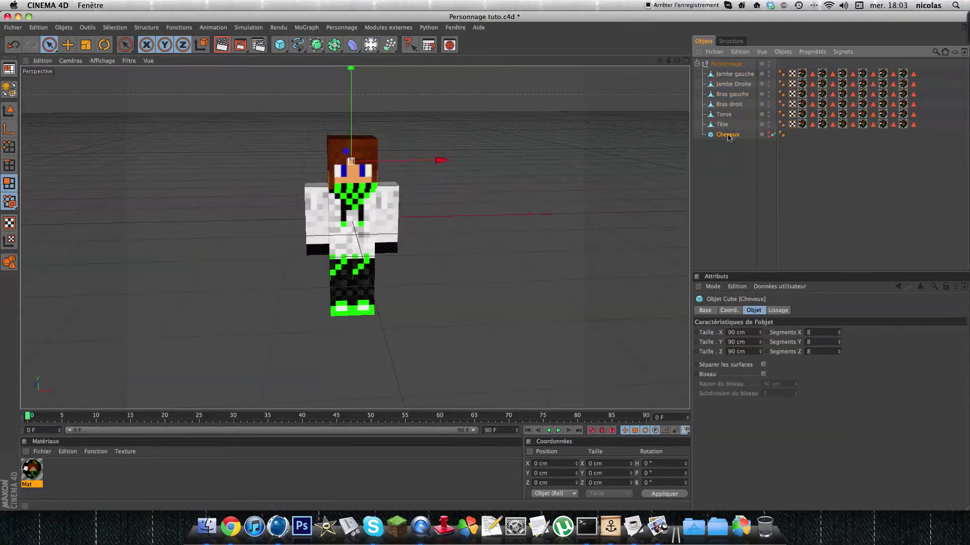
pyautogui.press('Up')
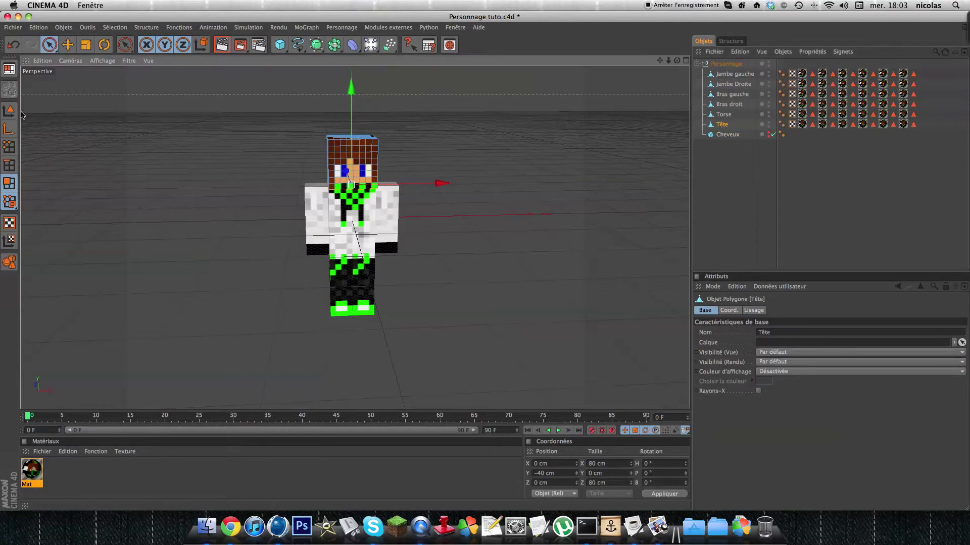
pyautogui.click(8, 129)
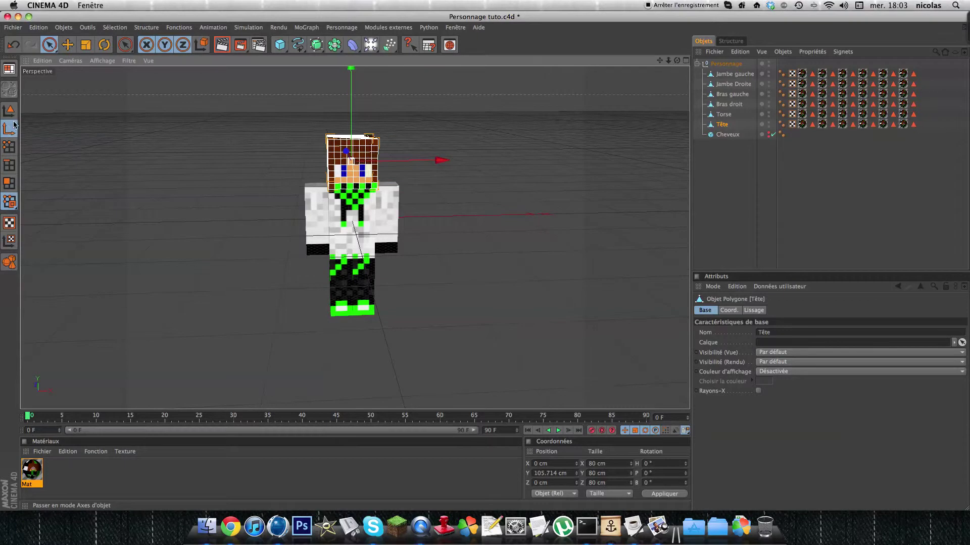
pyautogui.click(69, 45)
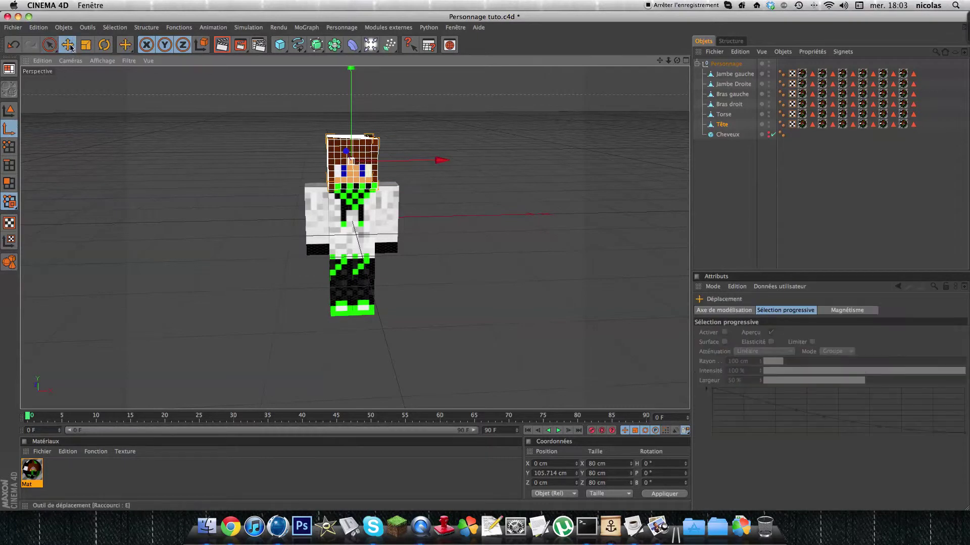
pyautogui.scroll(5, 243, 210)
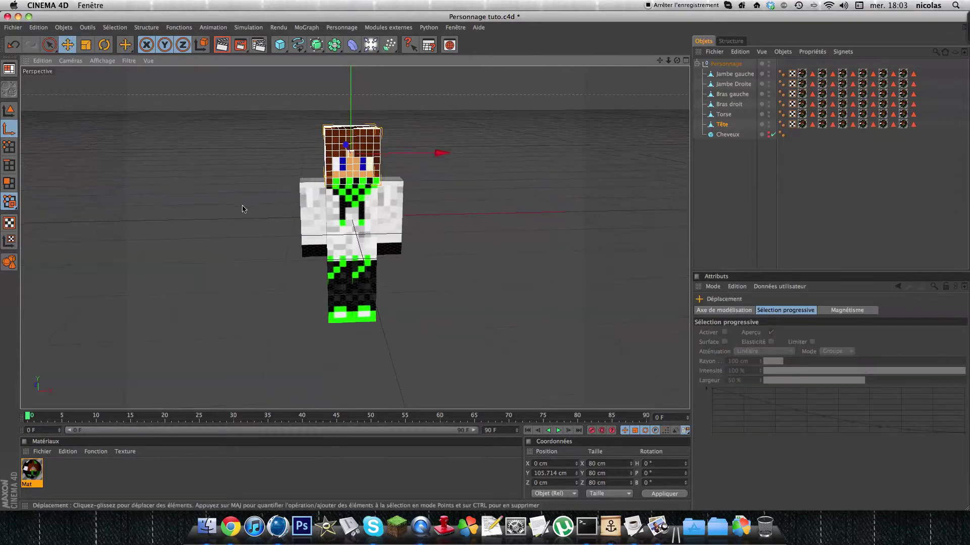
pyautogui.click(734, 125)
pyautogui.moveTo(668, 60)
pyautogui.mouseDown()
pyautogui.moveTo(689, 60)
pyautogui.moveTo(660, 71)
pyautogui.moveTo(660, 80)
pyautogui.moveTo(654, 56)
pyautogui.mouseUp()
# - Try rotating the head freely about its centre in model mode, and undo the rotation
pyautogui.click(10, 108)
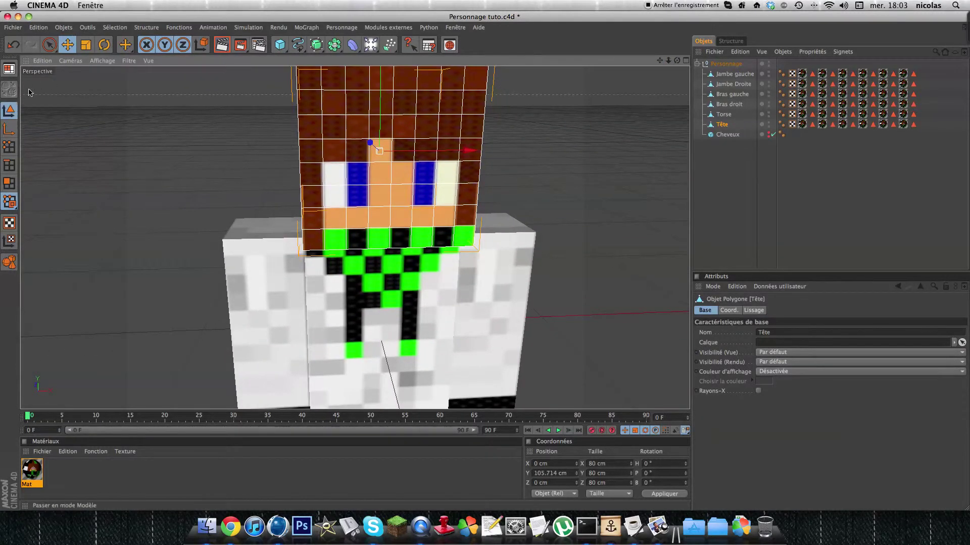
pyautogui.click(104, 45)
pyautogui.moveTo(353, 122)
pyautogui.mouseDown()
pyautogui.moveTo(483, 88)
pyautogui.moveTo(339, 132)
pyautogui.mouseUp()
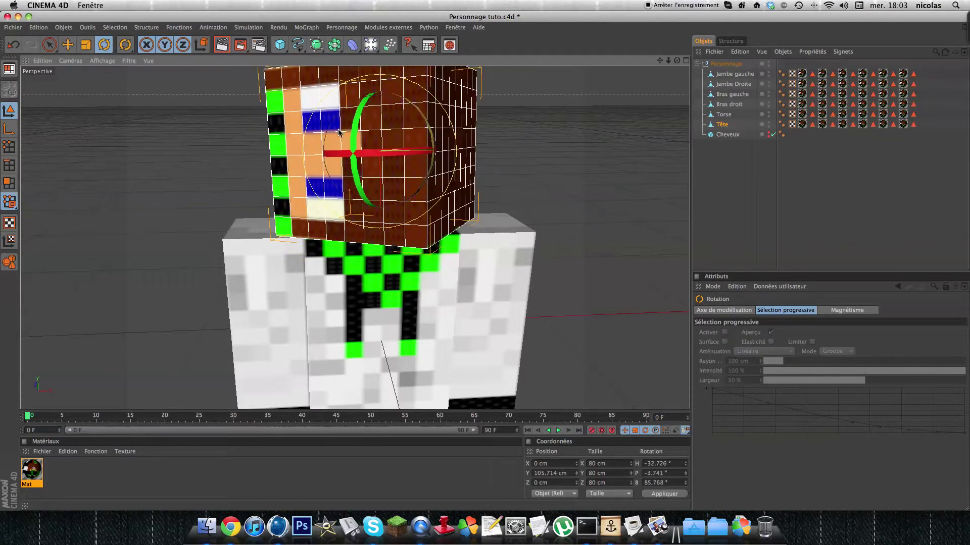
pyautogui.press('super+z')
# - Try lowering the head's axis freely by about 33 cm in axis mode, and undo the move
pyautogui.click(6, 134)
pyautogui.click(66, 47)
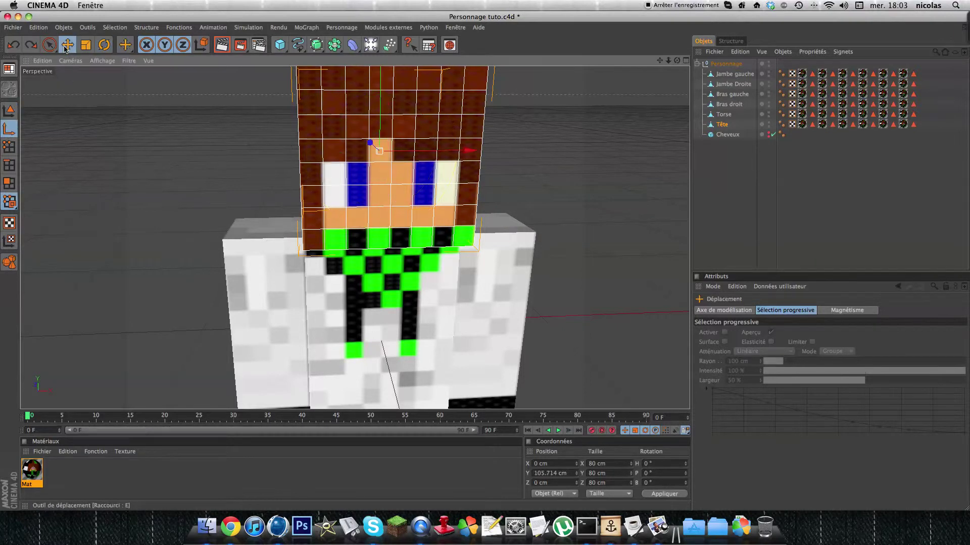
pyautogui.moveTo(386, 73); pyautogui.dragTo(386, 115)
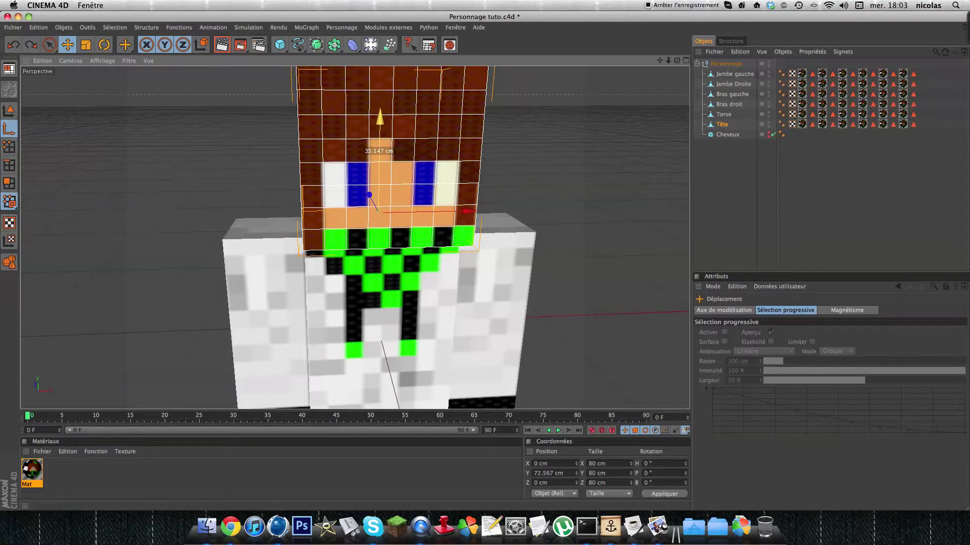
pyautogui.moveTo(386, 115); pyautogui.dragTo(385, 115)
pyautogui.press('super+z')
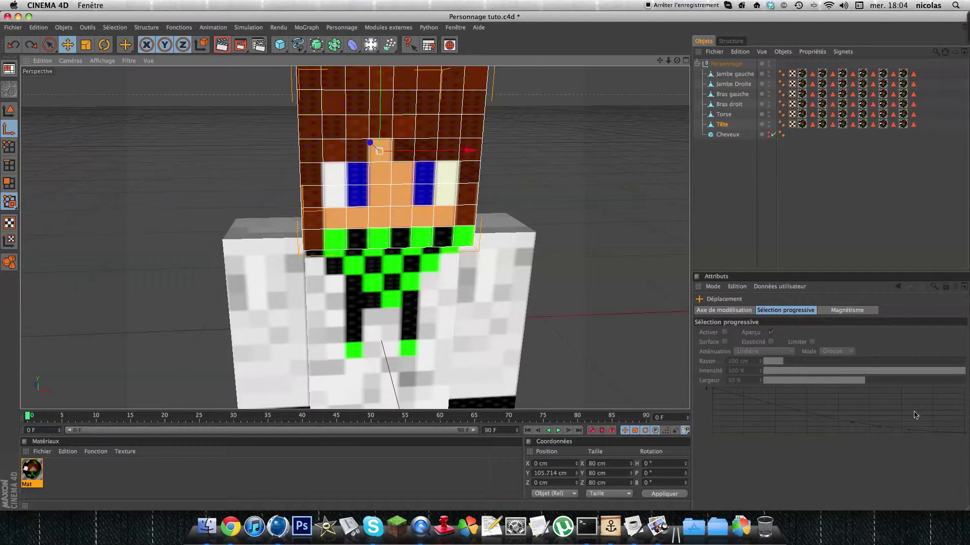
# - Enable movement quantization at 20 cm and lower the head's axis by 40 cm to the base of the head
pyautogui.click(856, 310)
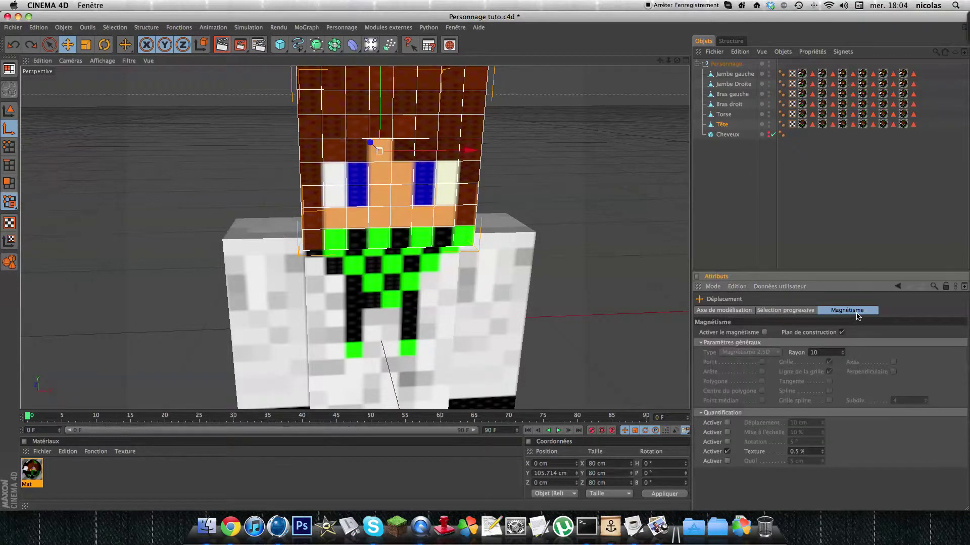
pyautogui.click(727, 423)
pyautogui.scroll(-5, 433, 216)
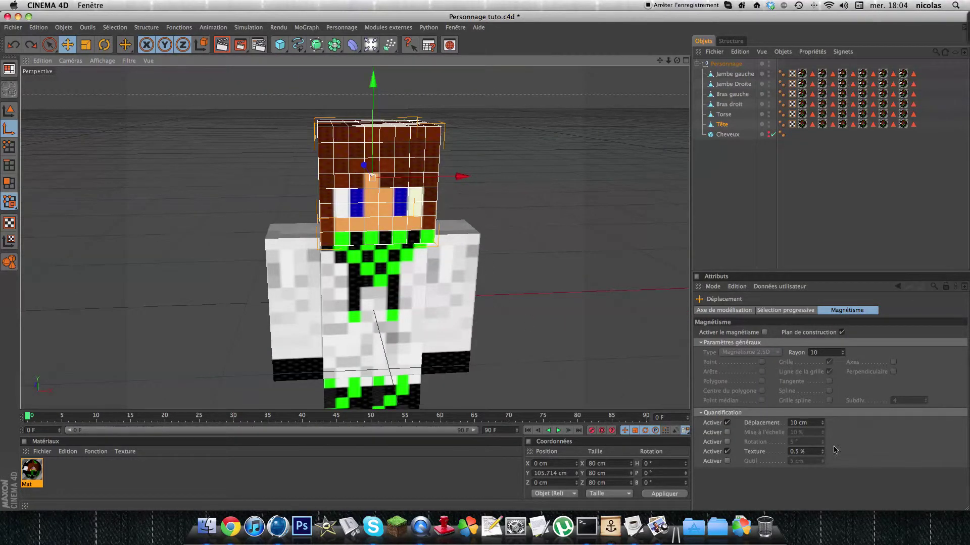
pyautogui.click(803, 423)
pyautogui.write('20')
pyautogui.press('Return')
pyautogui.moveTo(373, 80); pyautogui.dragTo(373, 135)
pyautogui.moveTo(389, 214)
pyautogui.keyDown('alt'); pyautogui.mouseDown()
pyautogui.moveTo(387, 193)
pyautogui.moveTo(400, 194)
pyautogui.moveTo(394, 212)
pyautogui.mouseUp(); pyautogui.keyUp('alt')
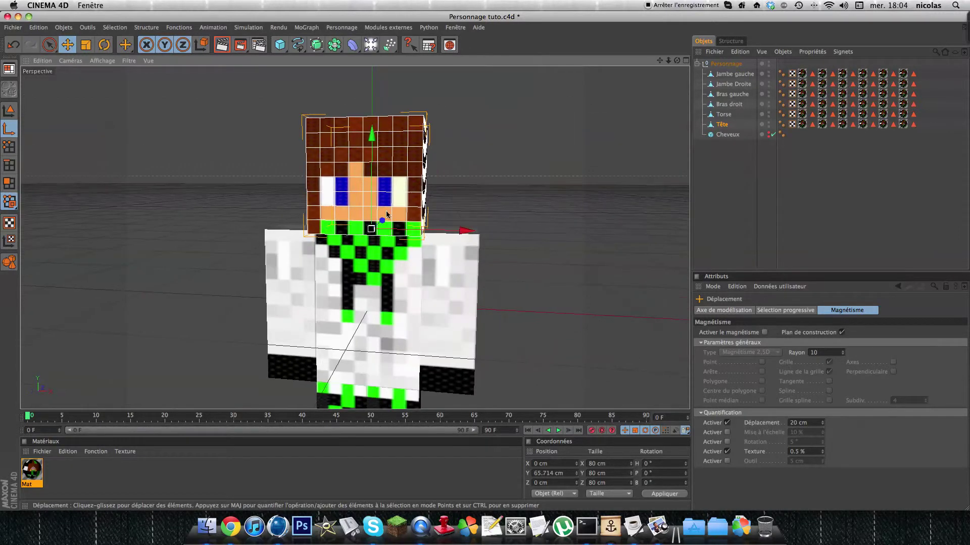
# - Set the movement quantization to 10 cm, try raising the head's axis, and undo that shift
pyautogui.click(791, 423)
pyautogui.write('10')
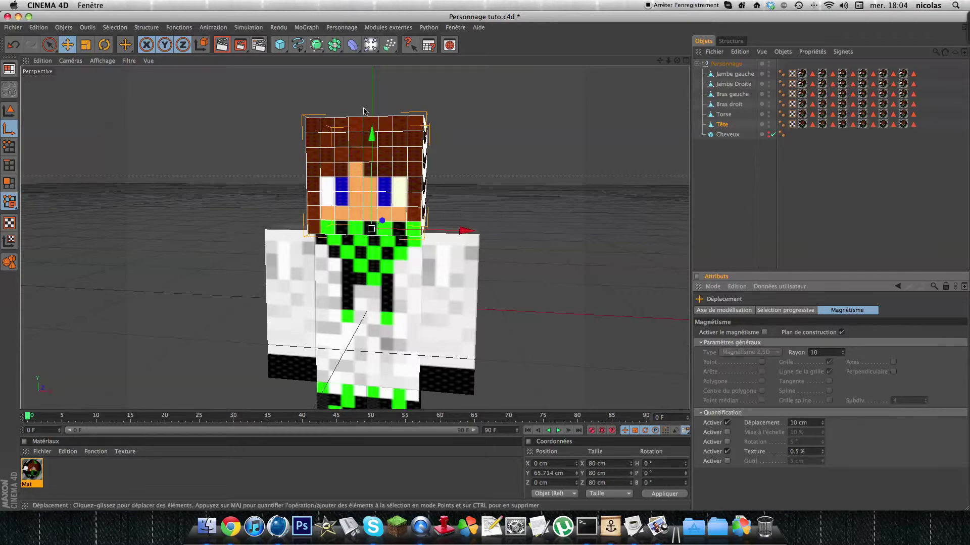
pyautogui.moveTo(372, 135); pyautogui.dragTo(373, 71)
pyautogui.press('super+z')
pyautogui.keyDown('alt'); pyautogui.moveTo(384, 225); pyautogui.dragTo(417, 225); pyautogui.keyUp('alt')
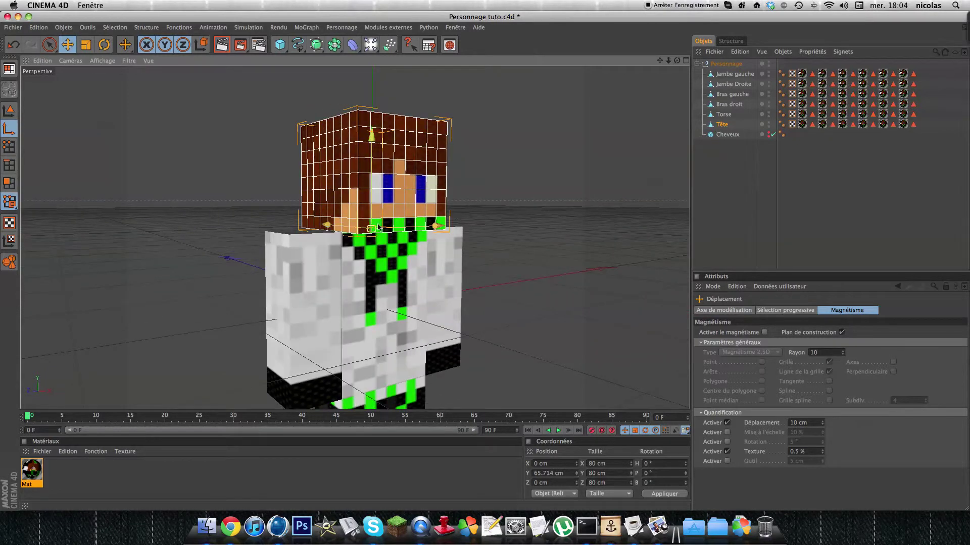
# - Examine the axes of the right arm and the torso, return to model mode and clear the selection
pyautogui.keyDown('alt'); pyautogui.moveTo(356, 247); pyautogui.dragTo(323, 260); pyautogui.keyUp('alt')
pyautogui.click(319, 263)
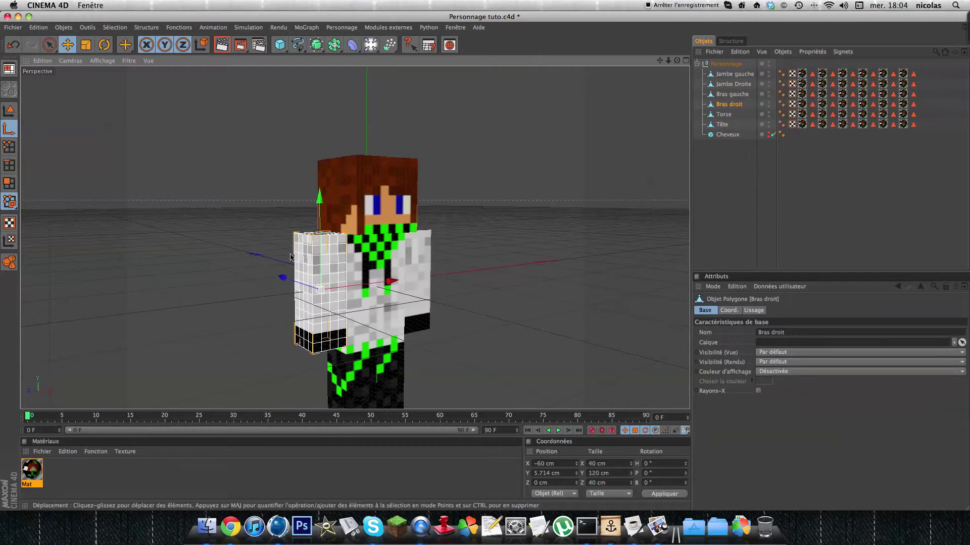
pyautogui.keyDown('alt'); pyautogui.moveTo(210, 210); pyautogui.dragTo(237, 211); pyautogui.keyUp('alt')
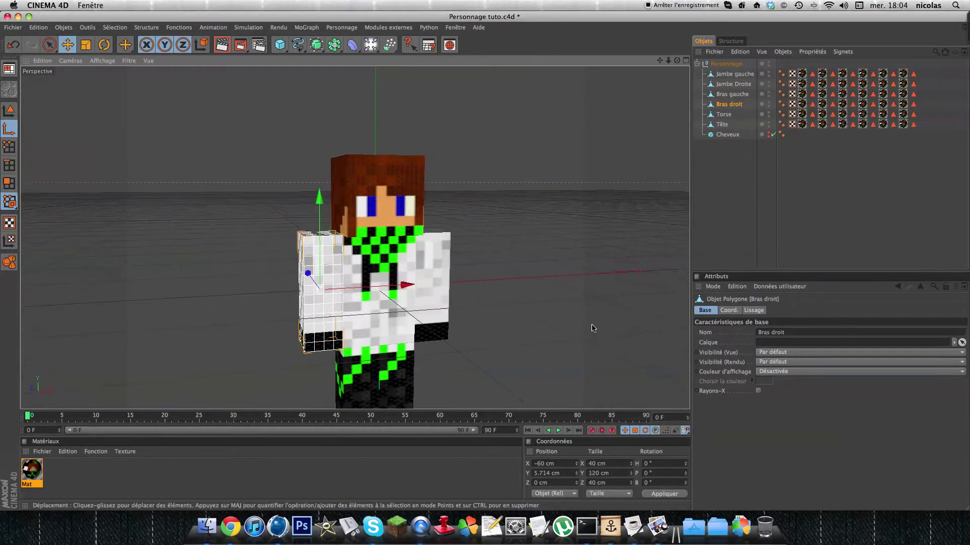
pyautogui.click(362, 302)
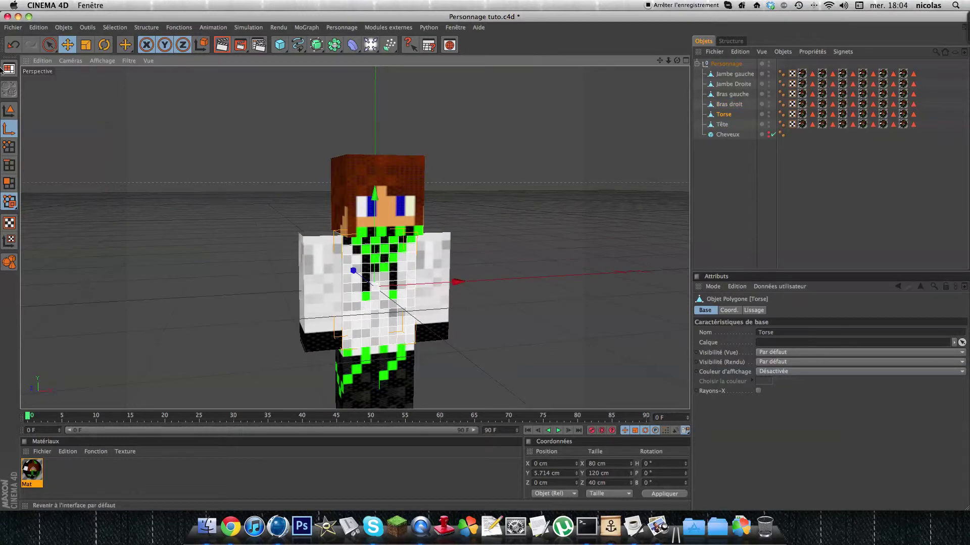
pyautogui.click(10, 110)
pyautogui.click(335, 196)
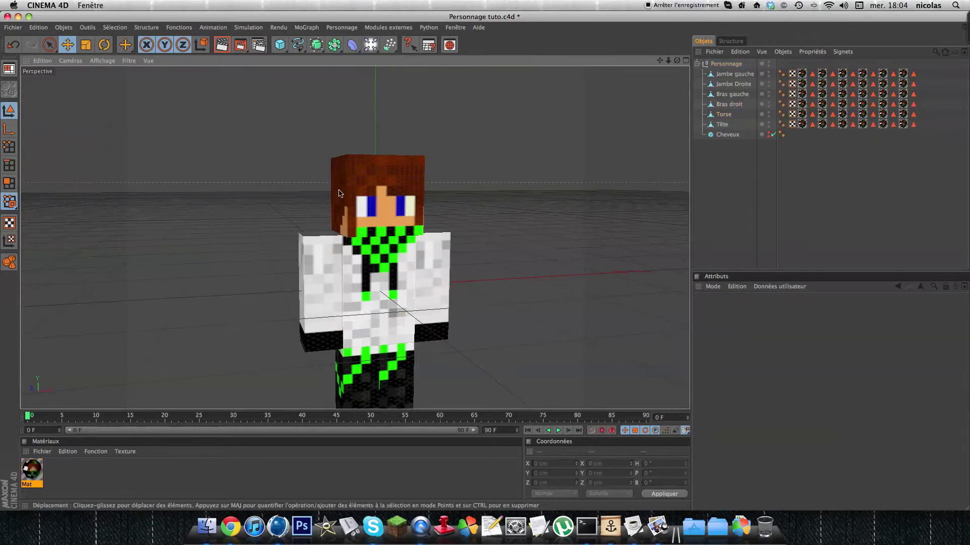
# - Try lowering the axis of the Cheveux cube, and undo the move
pyautogui.click(727, 134)
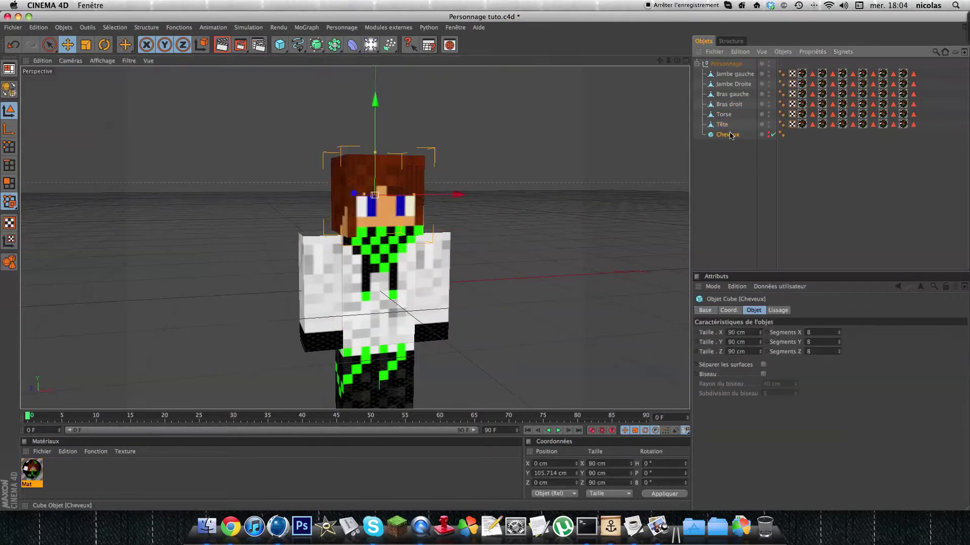
pyautogui.click(8, 130)
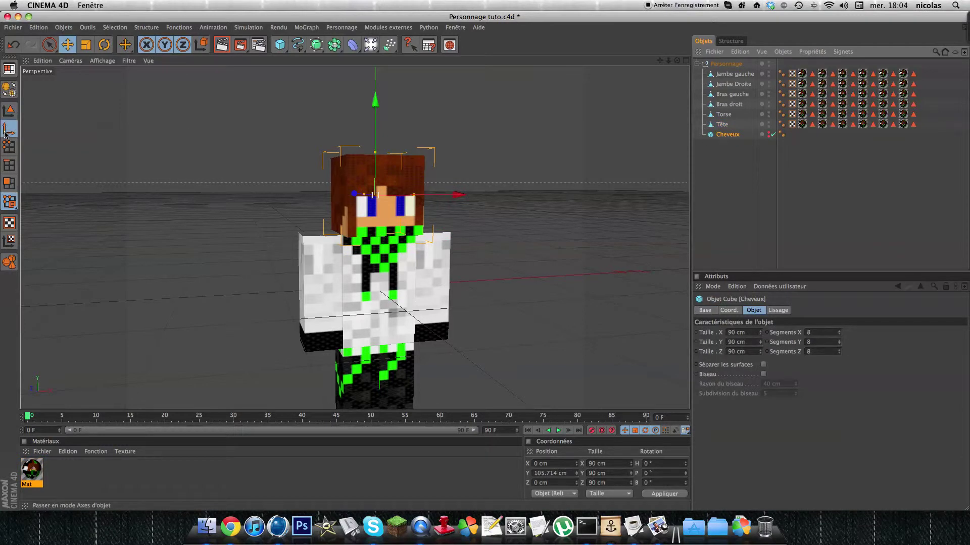
pyautogui.moveTo(381, 104); pyautogui.dragTo(381, 140)
pyautogui.press('super+z')
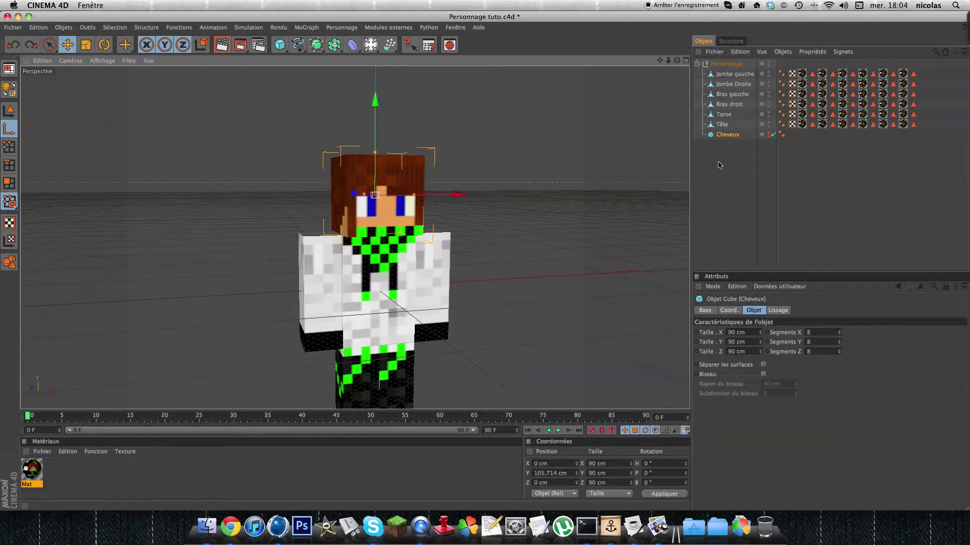
# - Make Cheveux a child of Tête, and show the hair cube in the viewport briefly before hiding it again
pyautogui.moveTo(731, 135); pyautogui.dragTo(724, 126)
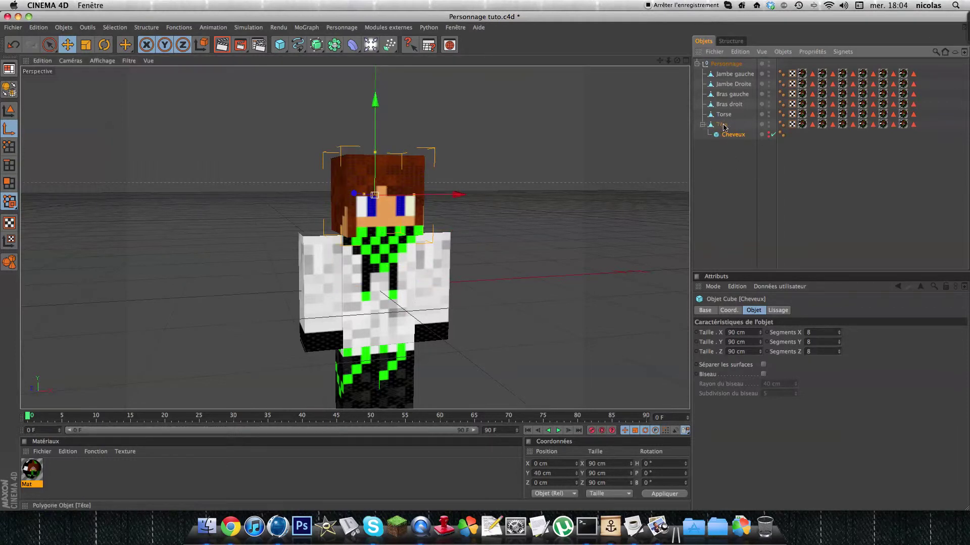
pyautogui.click(771, 138)
pyautogui.click(771, 134)
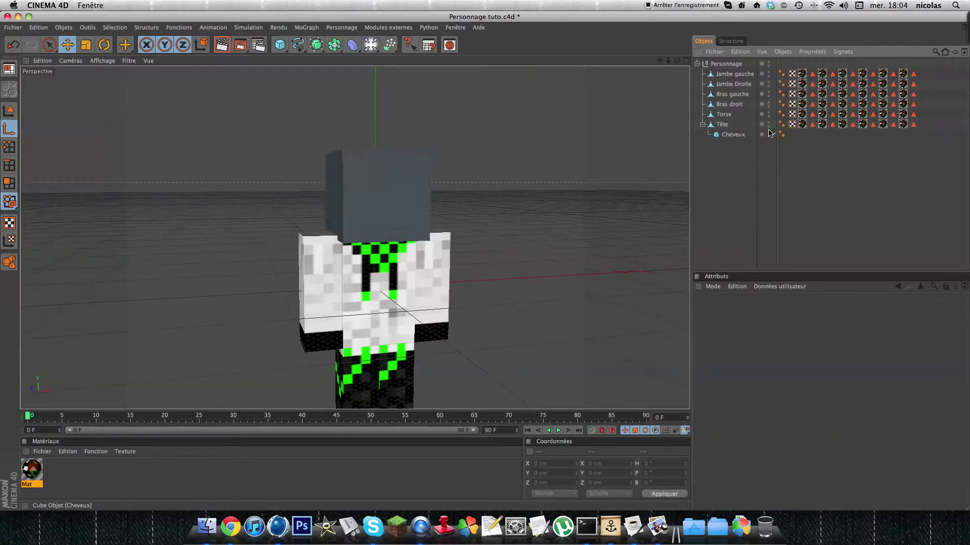
pyautogui.keyDown('alt'); pyautogui.moveTo(526, 180); pyautogui.dragTo(616, 186); pyautogui.keyUp('alt')
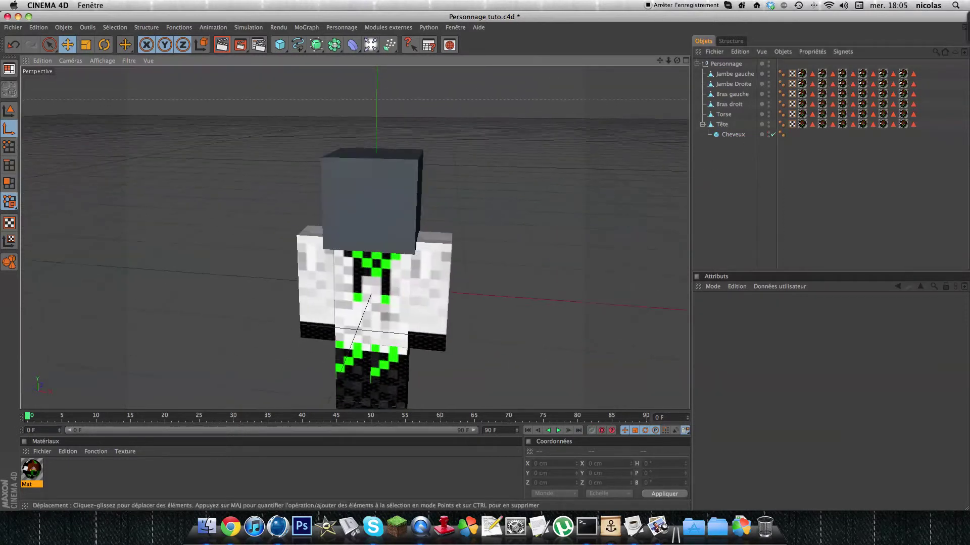
pyautogui.click(768, 132)
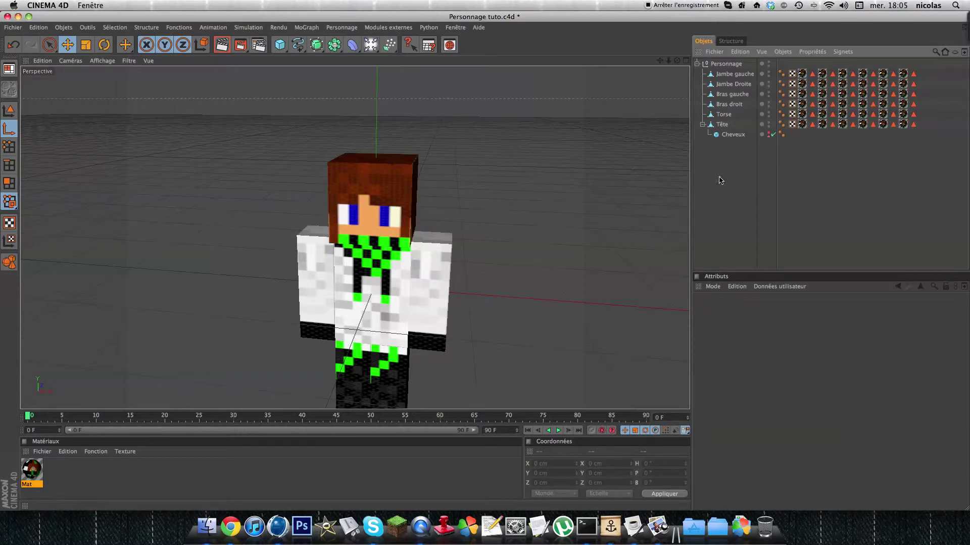
# - Return to model mode and select the Jambe gauche object
pyautogui.keyDown('alt'); pyautogui.moveTo(516, 207); pyautogui.dragTo(403, 234); pyautogui.keyUp('alt')
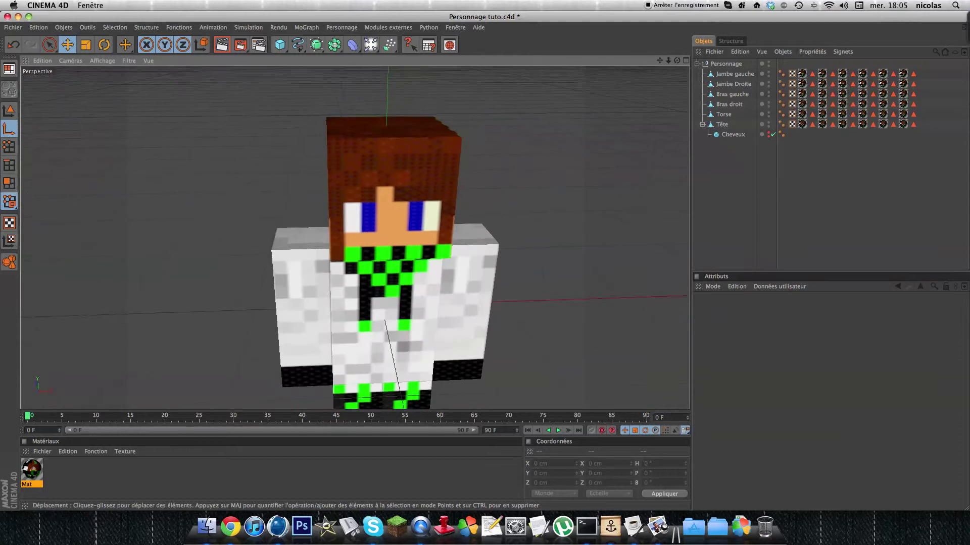
pyautogui.scroll(-2, 402, 234)
pyautogui.scroll(1, 403, 237)
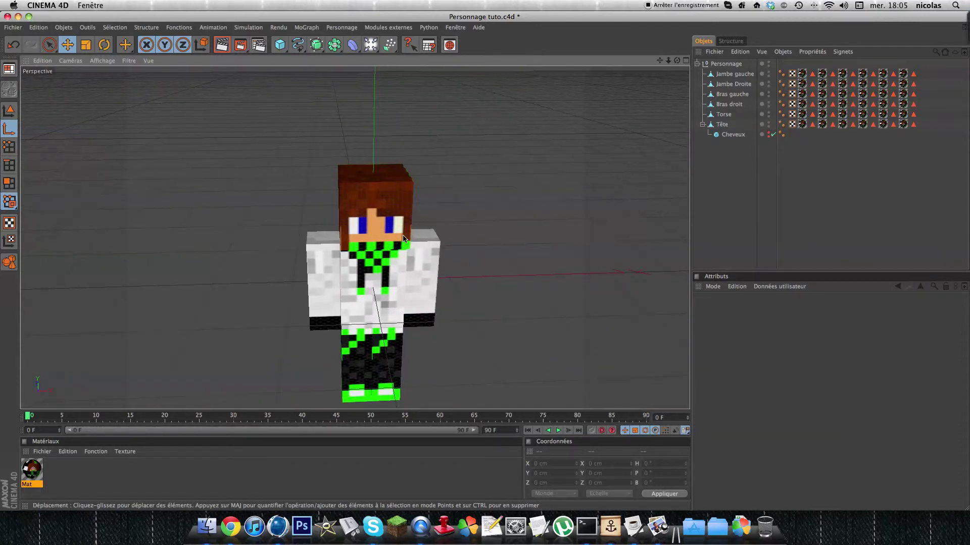
pyautogui.click(403, 239)
pyautogui.click(6, 112)
pyautogui.click(720, 74)
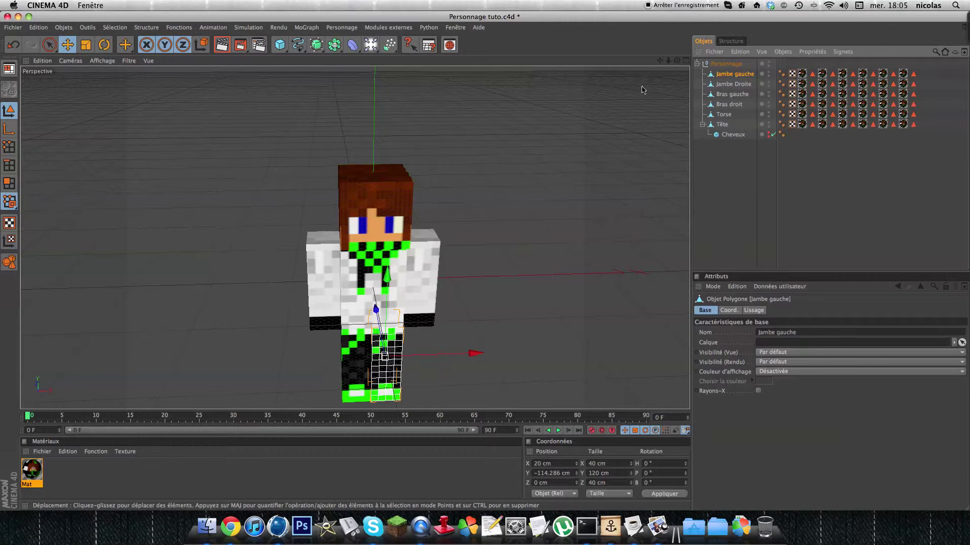
pyautogui.moveTo(659, 60); pyautogui.dragTo(382, 352)
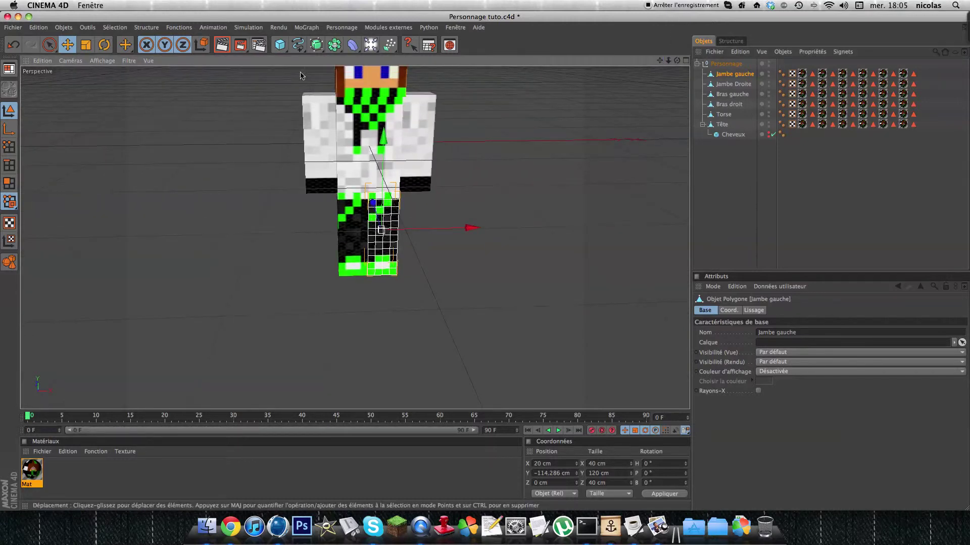
# - Switch to the front view and enlarge the whole figure in it
pyautogui.click(332, 28)
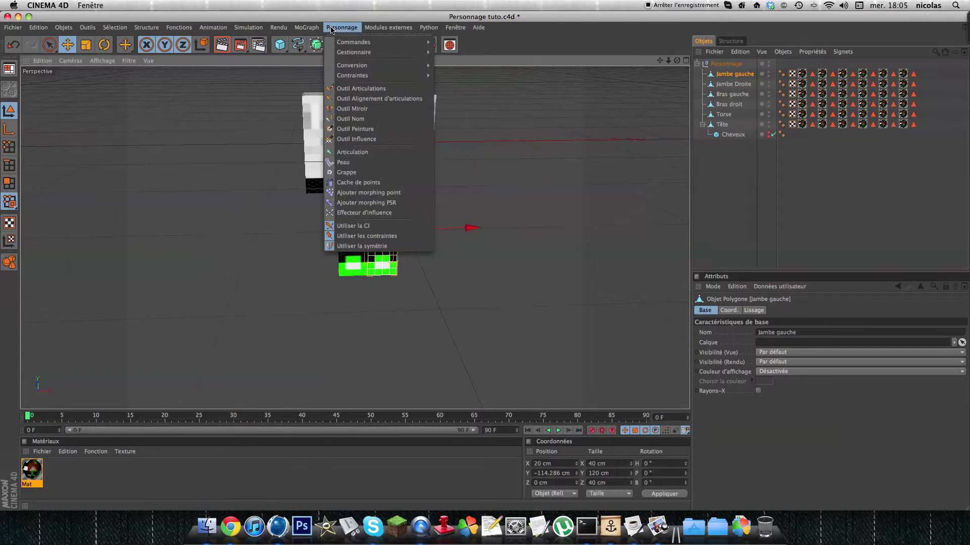
pyautogui.click(331, 29)
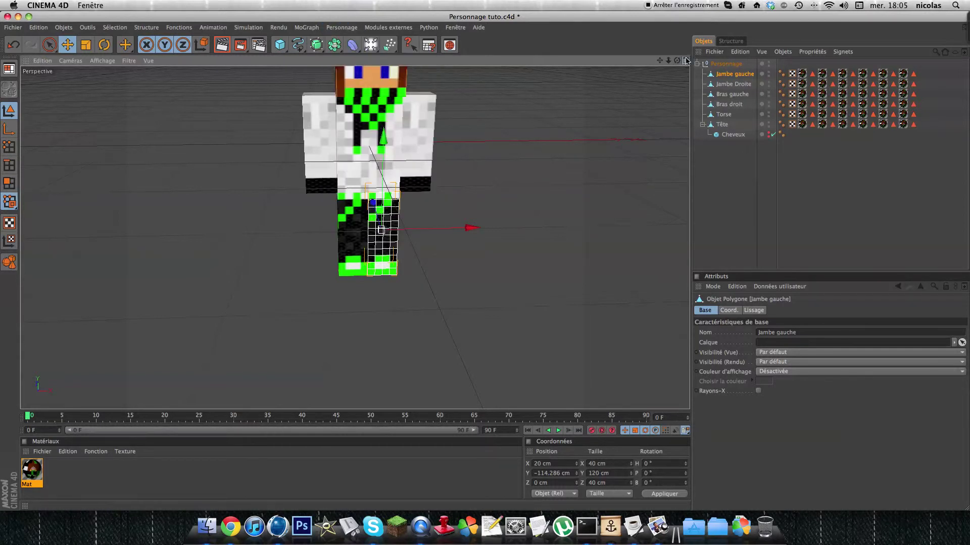
pyautogui.click(686, 60)
pyautogui.click(686, 238)
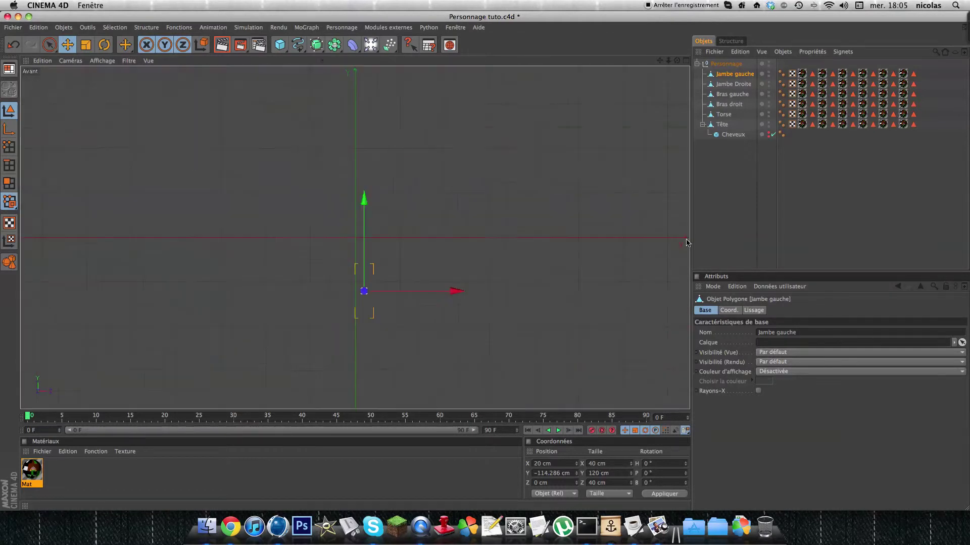
pyautogui.scroll(5, 487, 273)
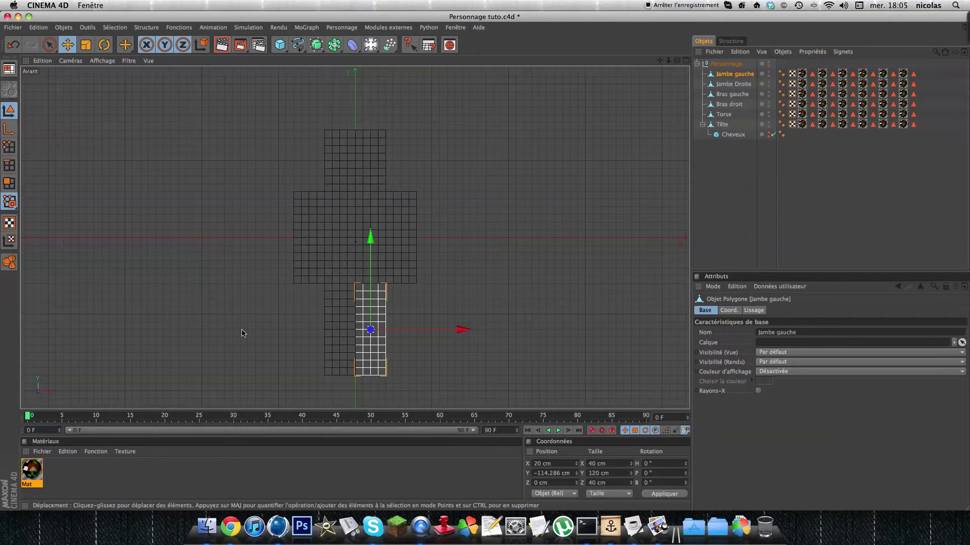
# - Turn on texture display in the front view so the whole character is shown with its skin
pyautogui.click(102, 61)
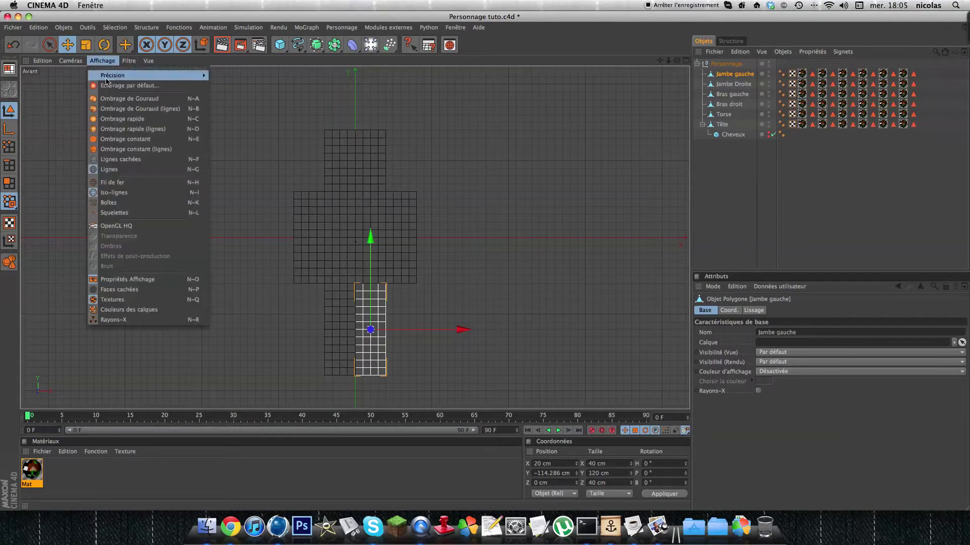
pyautogui.click(126, 113)
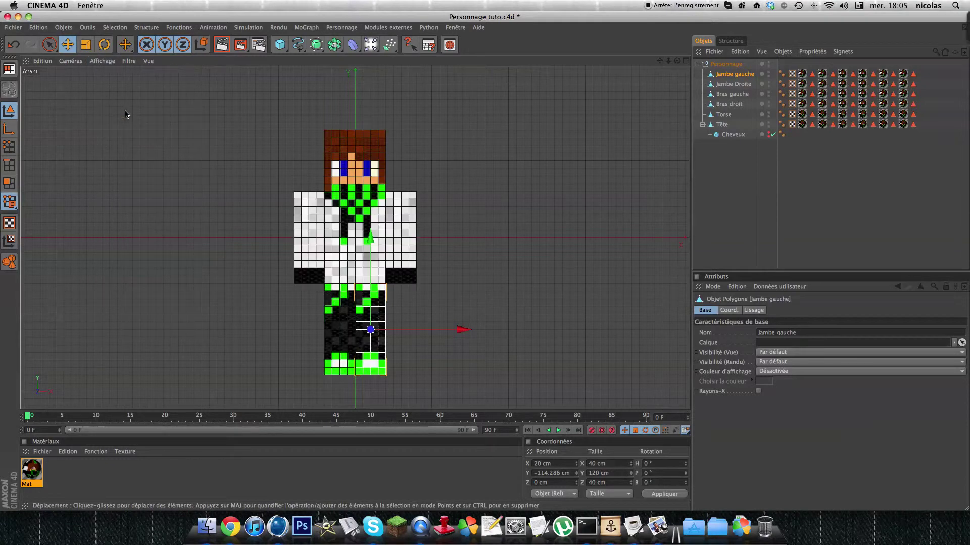
pyautogui.scroll(-3, 422, 277)
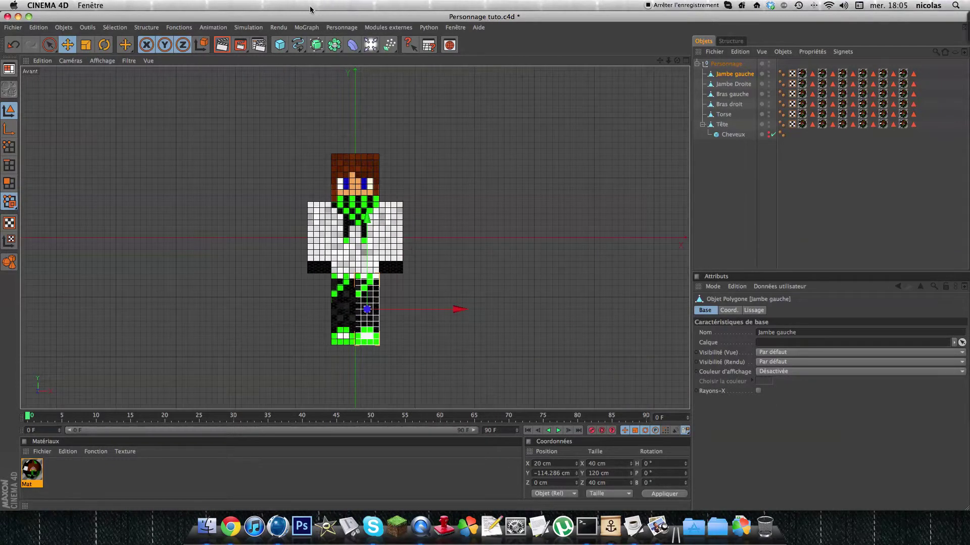
# - Activate the joint tool (Outil Articulations), expand its option groups, and disable the root null option (Objet neutre racine)
pyautogui.click(340, 28)
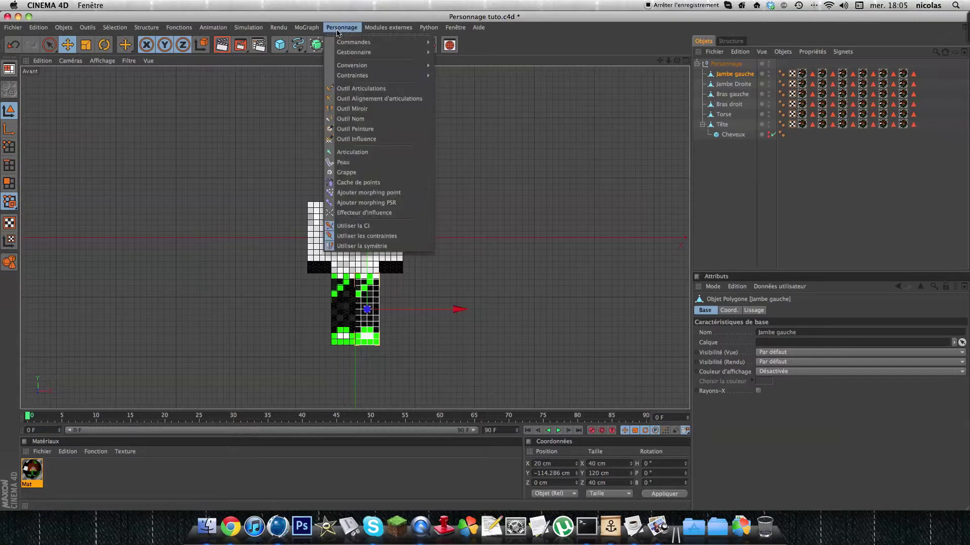
pyautogui.click(363, 89)
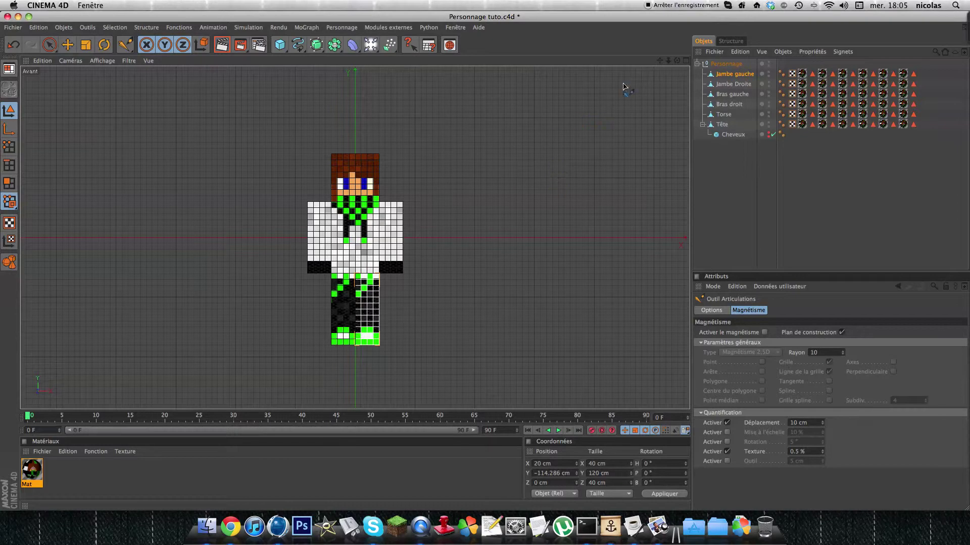
pyautogui.moveTo(668, 61); pyautogui.dragTo(669, 5)
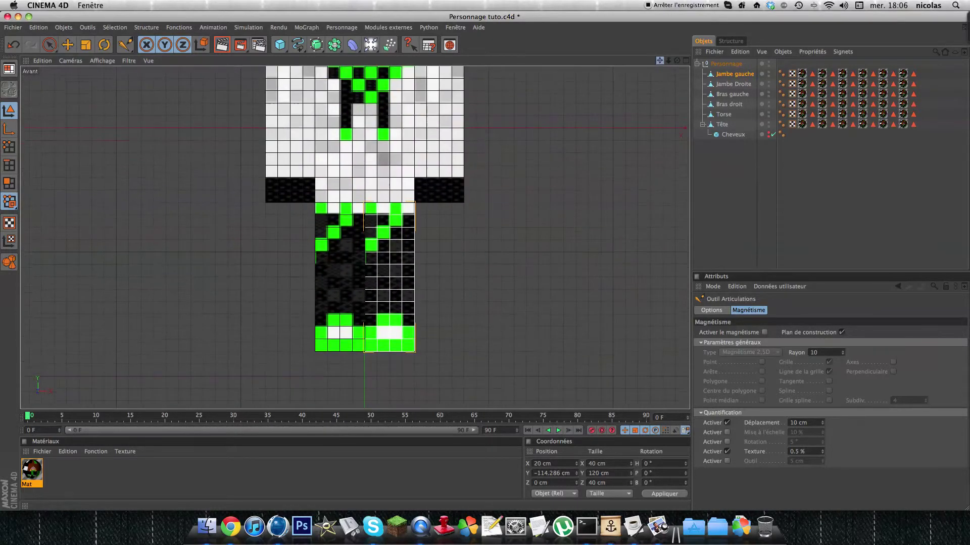
pyautogui.click(717, 310)
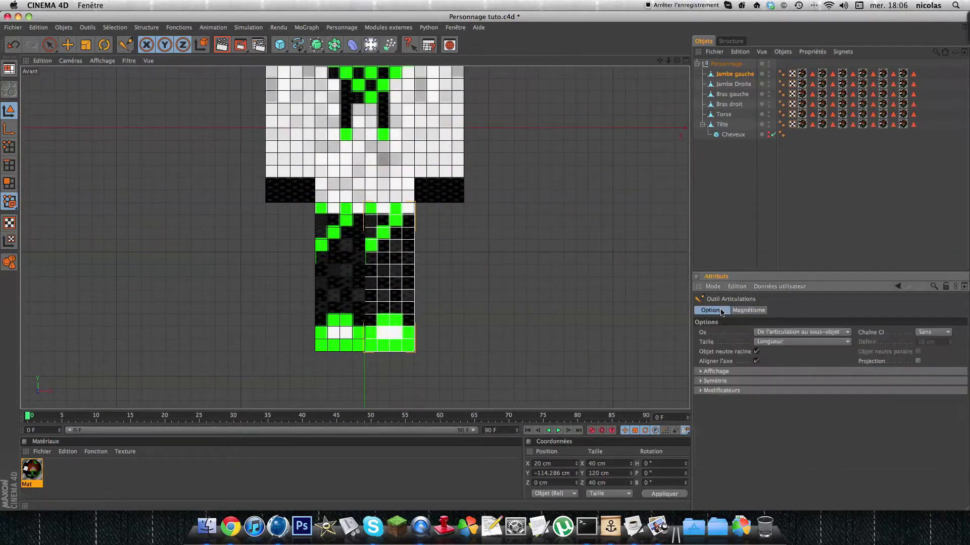
pyautogui.click(721, 371)
pyautogui.click(718, 394)
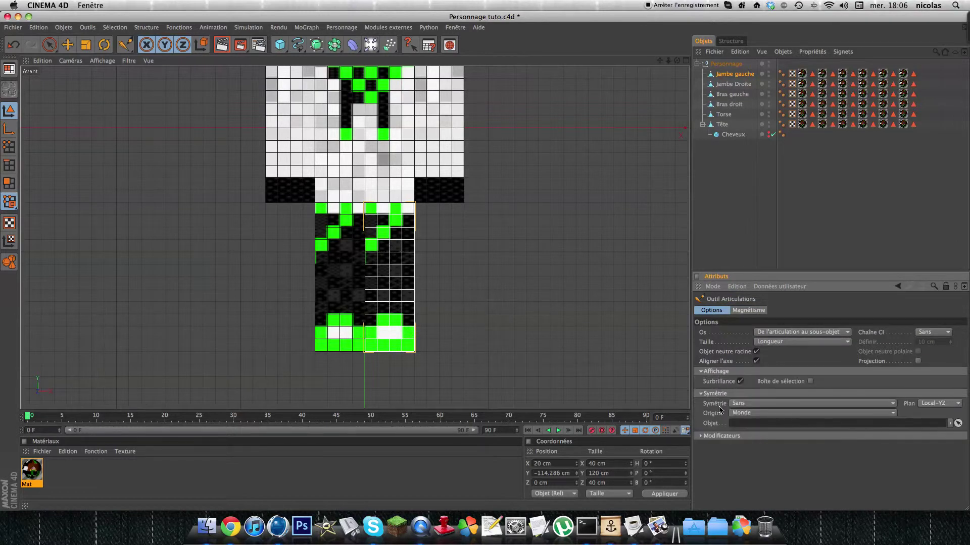
pyautogui.click(738, 437)
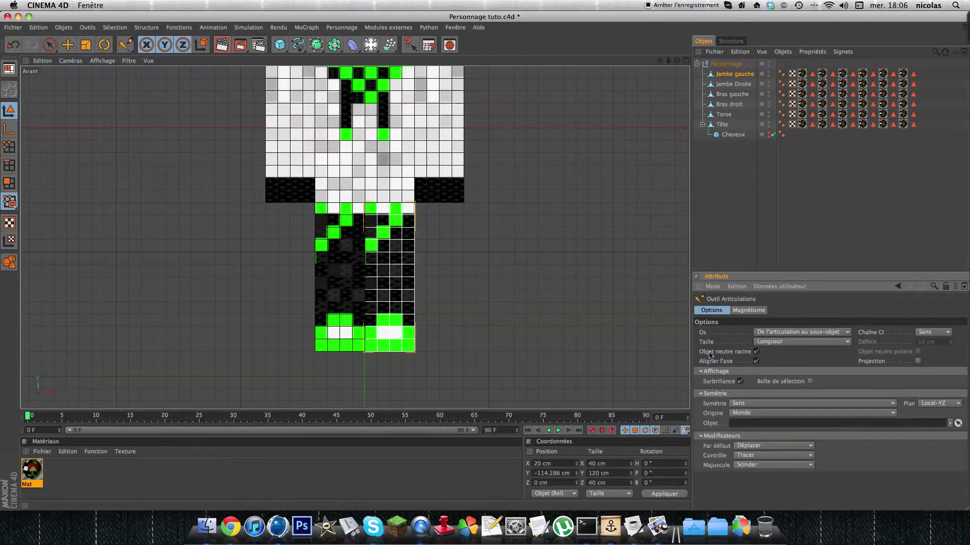
pyautogui.click(757, 352)
# - With Jambe gauche selected, draw a chain of three joints from the sole through the knee to the top of the leg
pyautogui.click(728, 75)
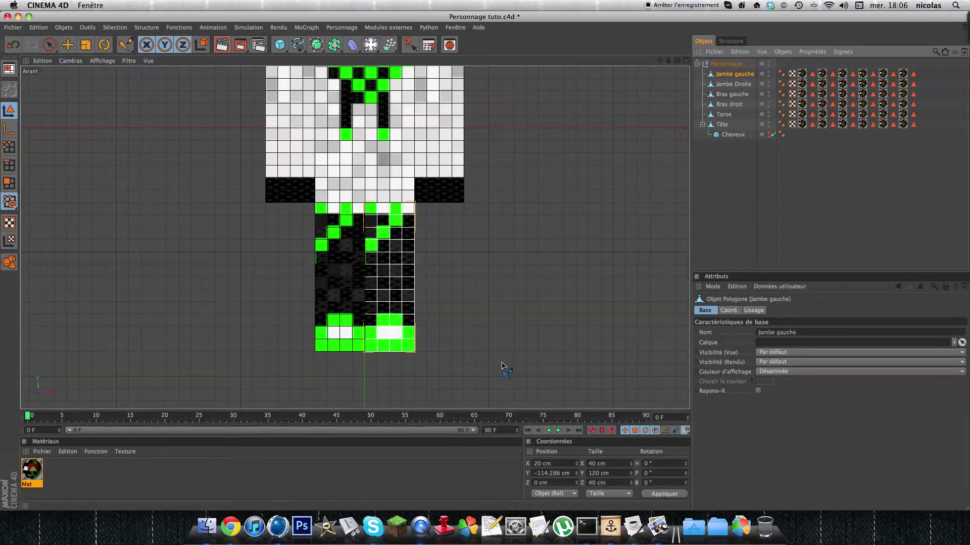
pyautogui.keyDown('ctrl'); pyautogui.click(390, 354); pyautogui.keyUp('ctrl')
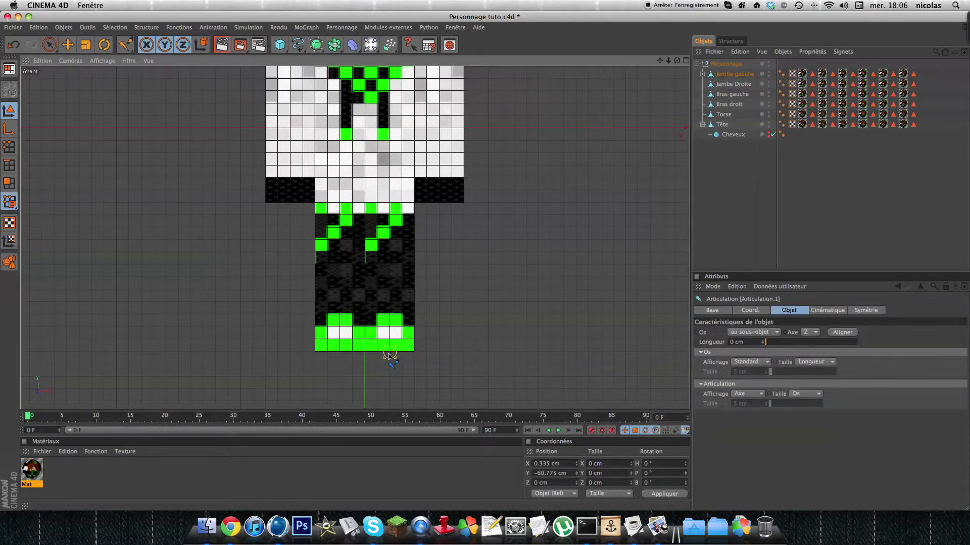
pyautogui.scroll(3, 393, 305)
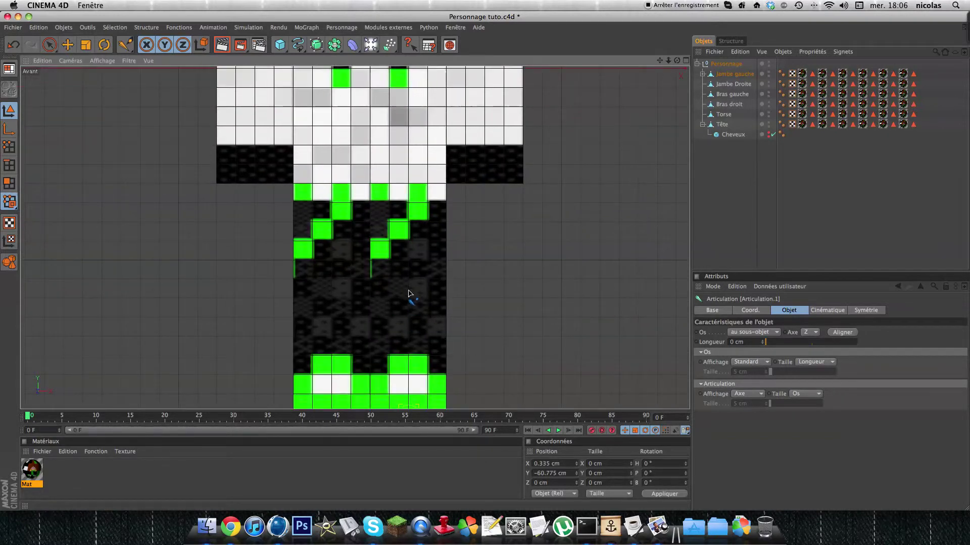
pyautogui.keyDown('ctrl'); pyautogui.click(408, 298); pyautogui.keyUp('ctrl')
pyautogui.scroll(-1, 407, 341)
pyautogui.scroll(-2, 407, 342)
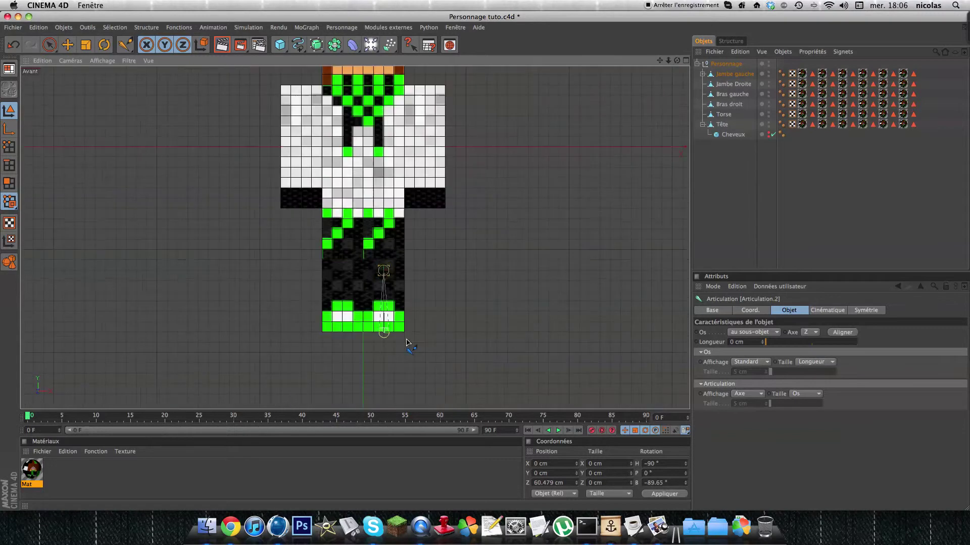
pyautogui.scroll(1, 407, 342)
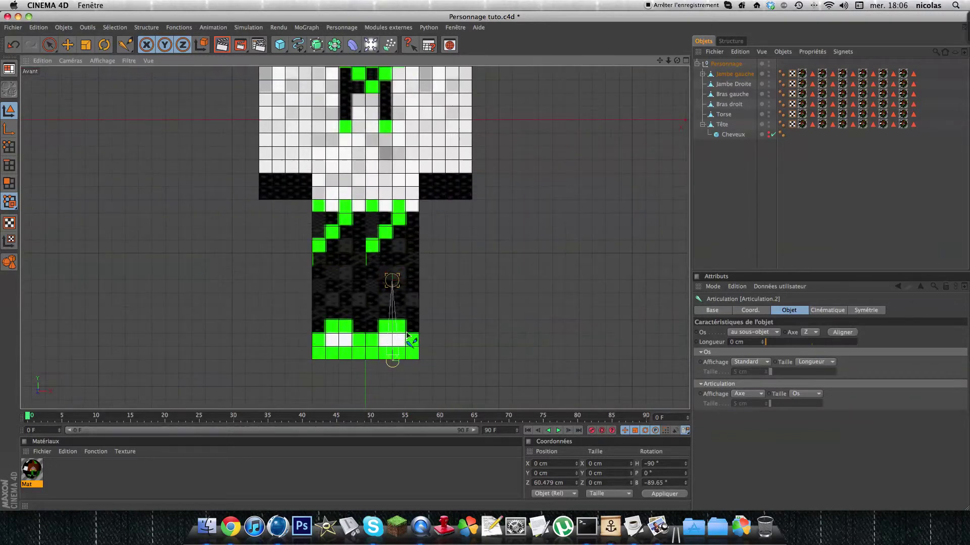
pyautogui.keyDown('ctrl'); pyautogui.click(392, 202); pyautogui.keyUp('ctrl')
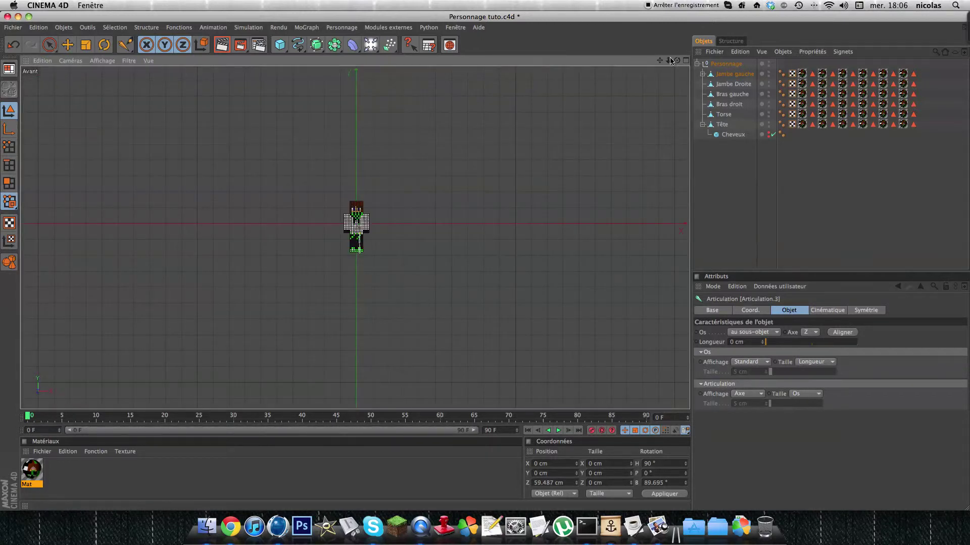
# - Fine-tune the hip, knee and foot joints in the front view so they line up along the left leg's vertical centre line
pyautogui.moveTo(669, 61); pyautogui.dragTo(649, 72)
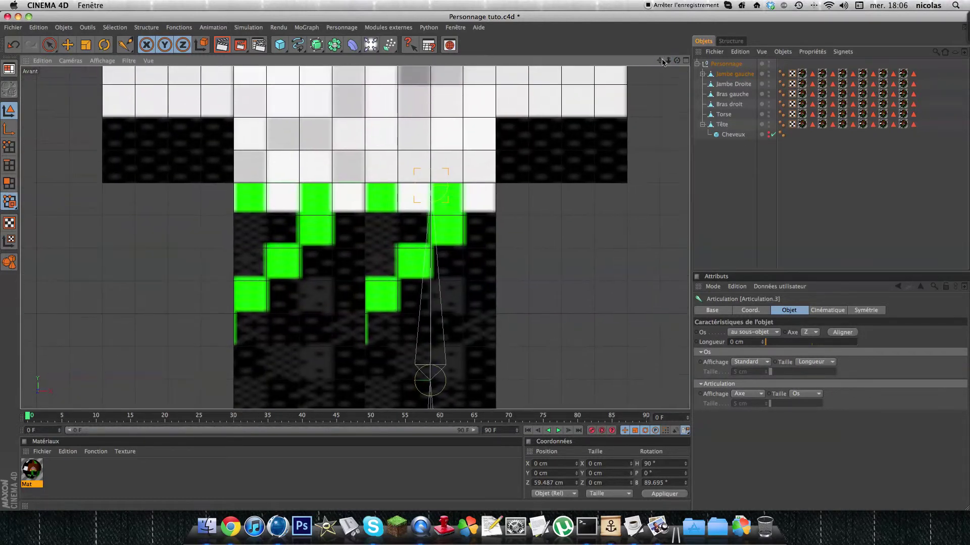
pyautogui.moveTo(430, 185); pyautogui.dragTo(433, 181)
pyautogui.moveTo(660, 60)
pyautogui.mouseDown()
pyautogui.moveTo(665, 50)
pyautogui.moveTo(657, 76)
pyautogui.mouseUp()
pyautogui.click(469, 243)
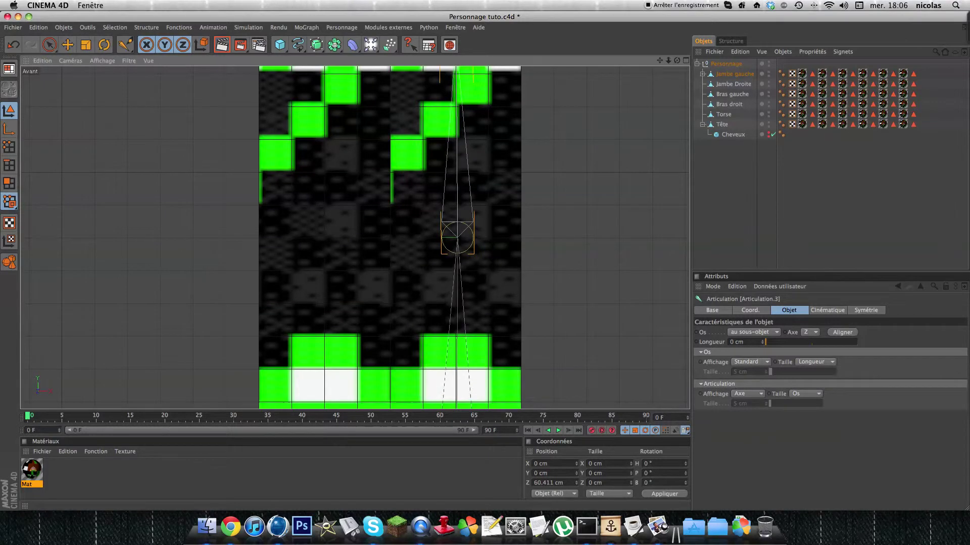
pyautogui.moveTo(665, 61); pyautogui.dragTo(663, 31)
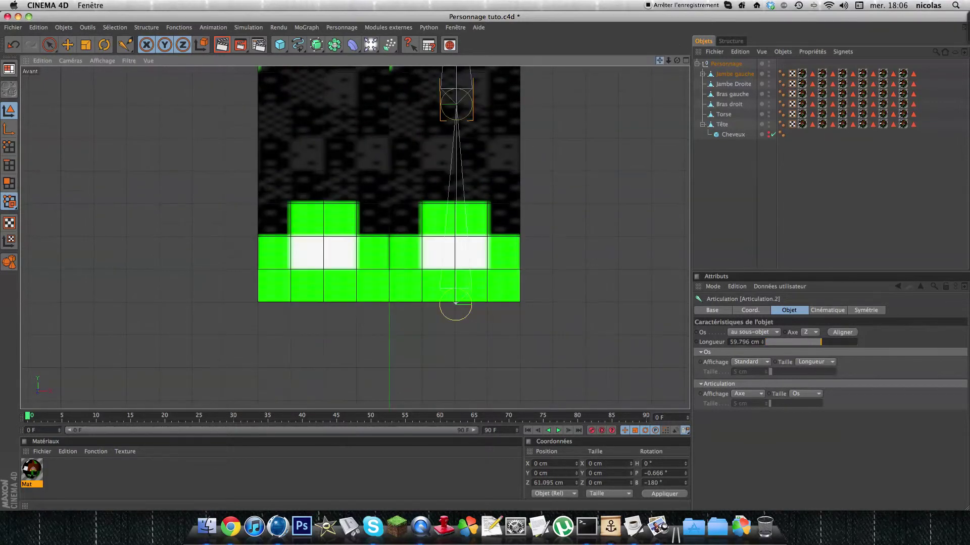
pyautogui.moveTo(456, 304); pyautogui.dragTo(454, 301)
pyautogui.scroll(-4, 456, 154)
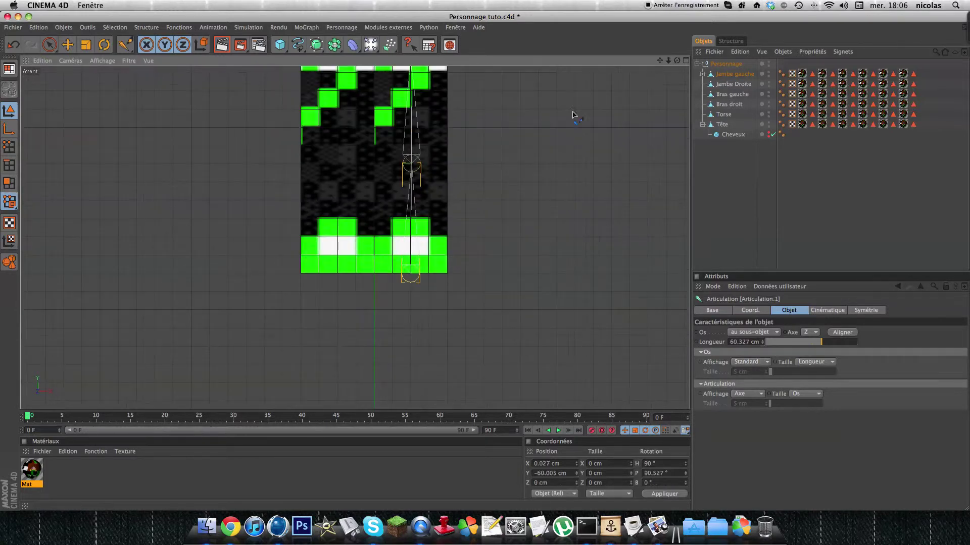
# - Switch to the enlarged perspective view and expand Jambe gauche in the object hierarchy to reveal its joints
pyautogui.click(686, 61)
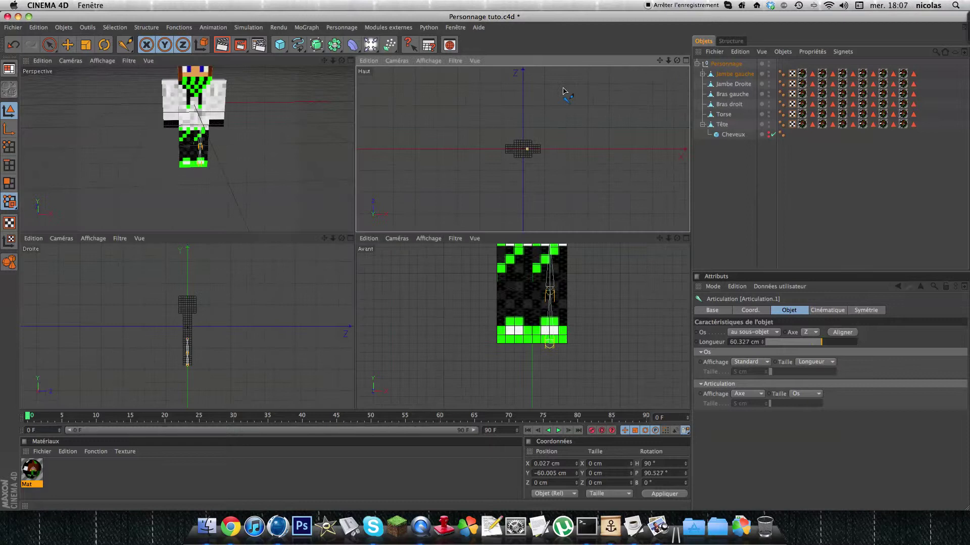
pyautogui.click(350, 62)
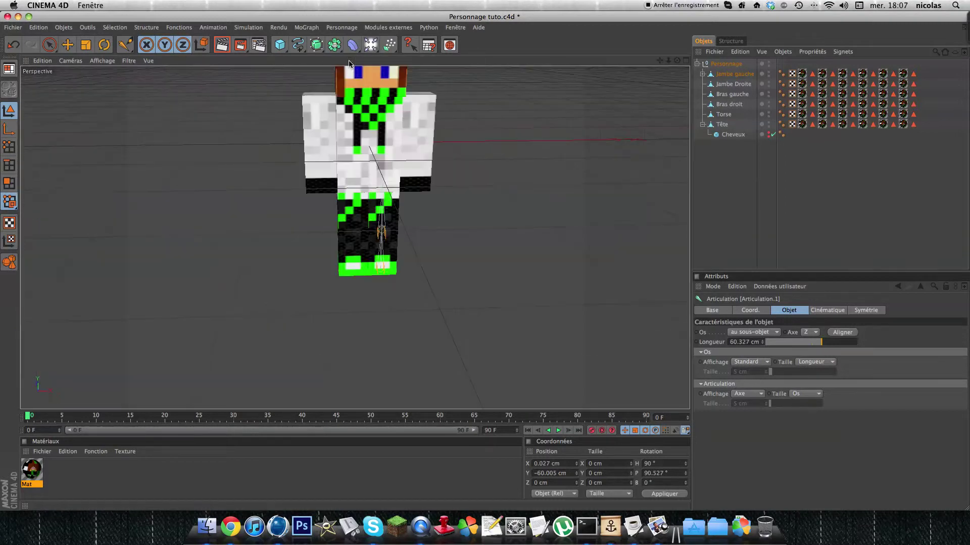
pyautogui.click(705, 78)
pyautogui.click(701, 74)
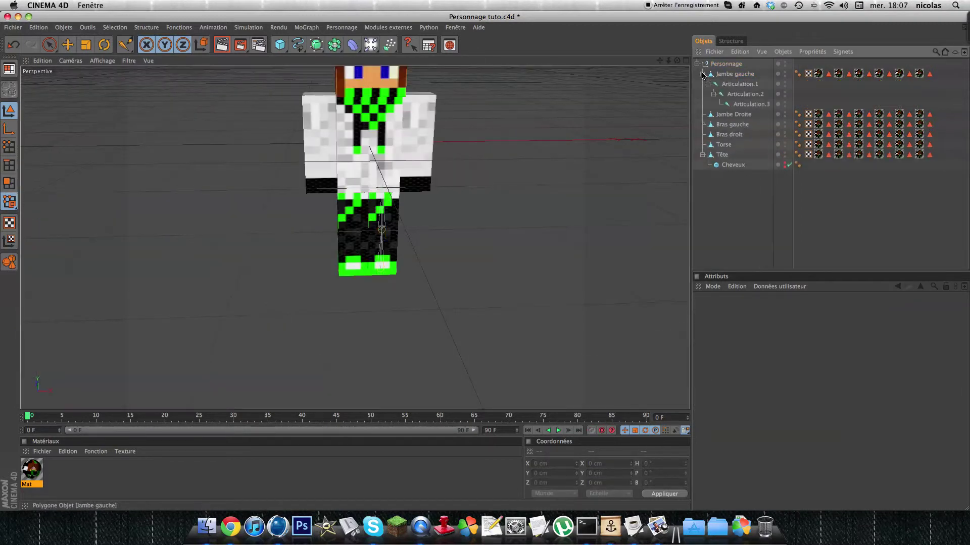
# - Try rotating the knee joint Articulation.2 in the perspective view, and undo the rotation
pyautogui.click(745, 95)
pyautogui.keyDown('alt'); pyautogui.moveTo(598, 186); pyautogui.dragTo(531, 203); pyautogui.keyUp('alt')
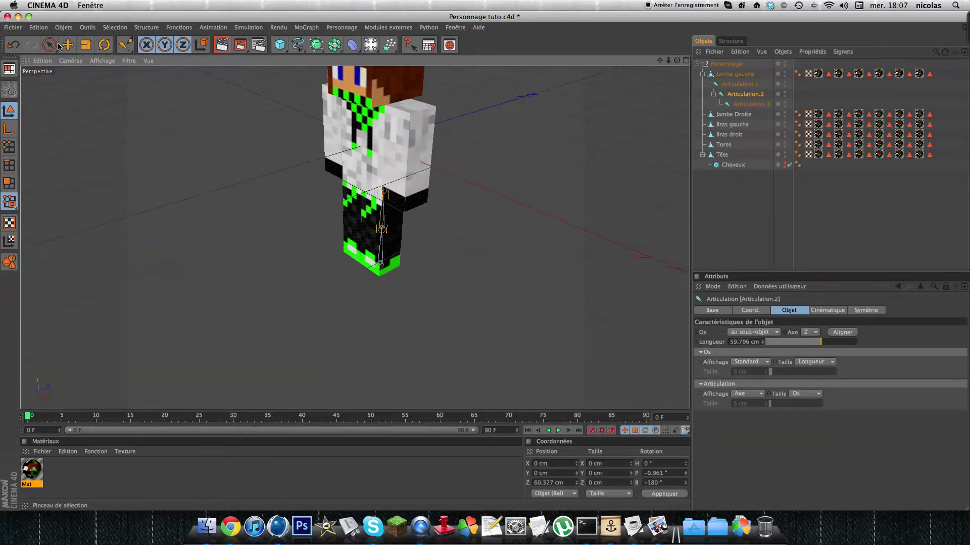
pyautogui.click(104, 45)
pyautogui.moveTo(361, 191)
pyautogui.mouseDown()
pyautogui.moveTo(343, 211)
pyautogui.moveTo(374, 191)
pyautogui.mouseUp()
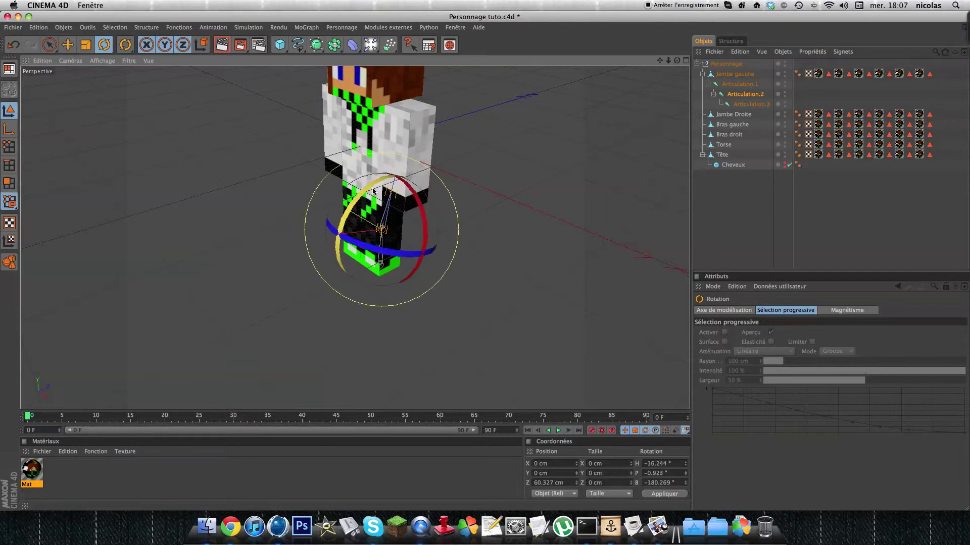
pyautogui.press('super+z')
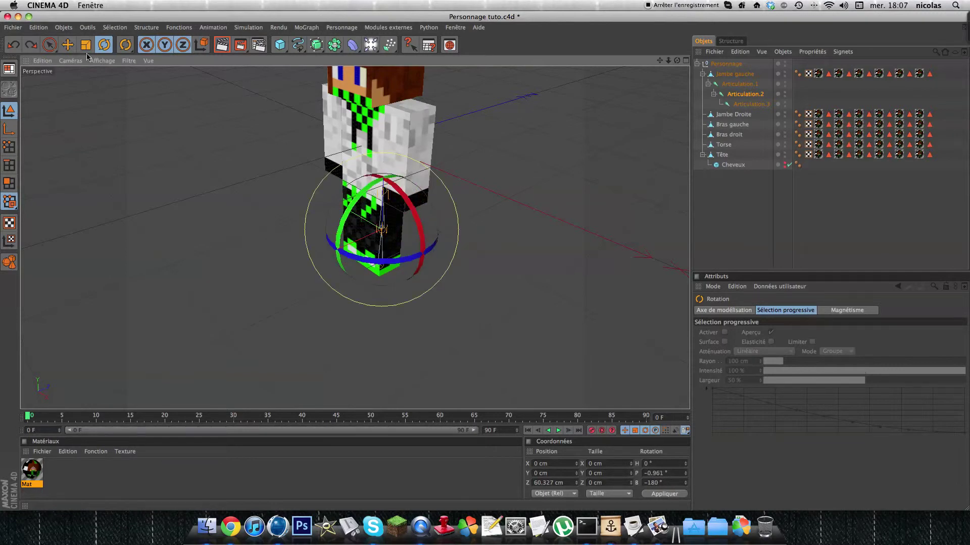
# - Select Articulation.1 through Articulation.3 together, try rotating them, and clear the selection
pyautogui.click(744, 84)
pyautogui.keyDown('shift'); pyautogui.click(749, 104); pyautogui.keyUp('shift')
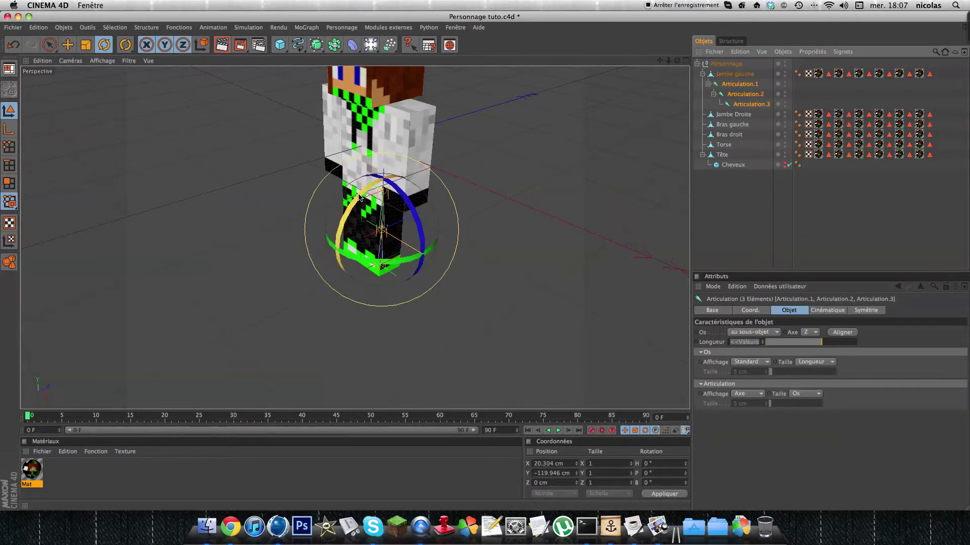
pyautogui.moveTo(397, 212); pyautogui.dragTo(421, 285)
pyautogui.keyDown('alt'); pyautogui.moveTo(483, 253); pyautogui.dragTo(548, 214); pyautogui.keyUp('alt')
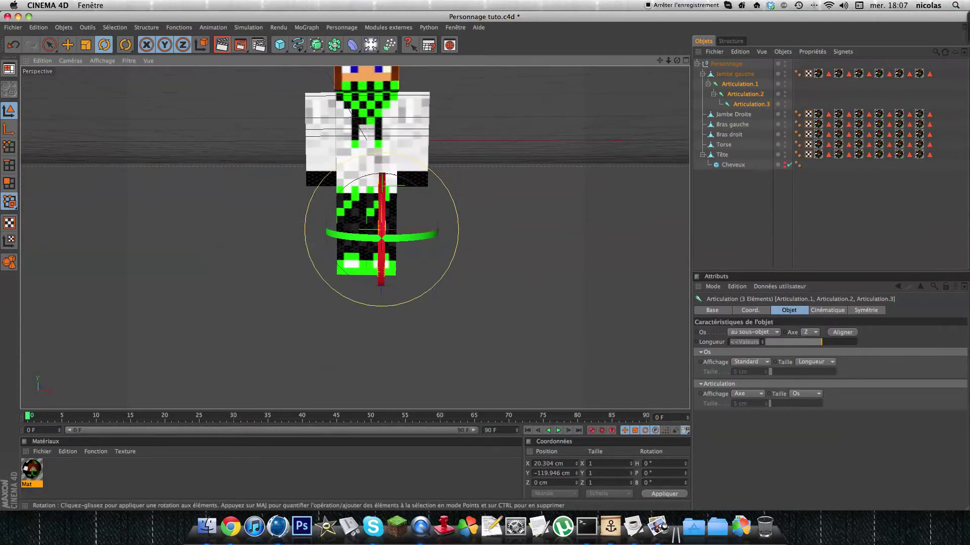
pyautogui.click(721, 219)
# - Inspect the leg's joint chain up close, test a rotation of Articulation.2 again, then undo it and deselect the joint
pyautogui.scroll(10, 401, 229)
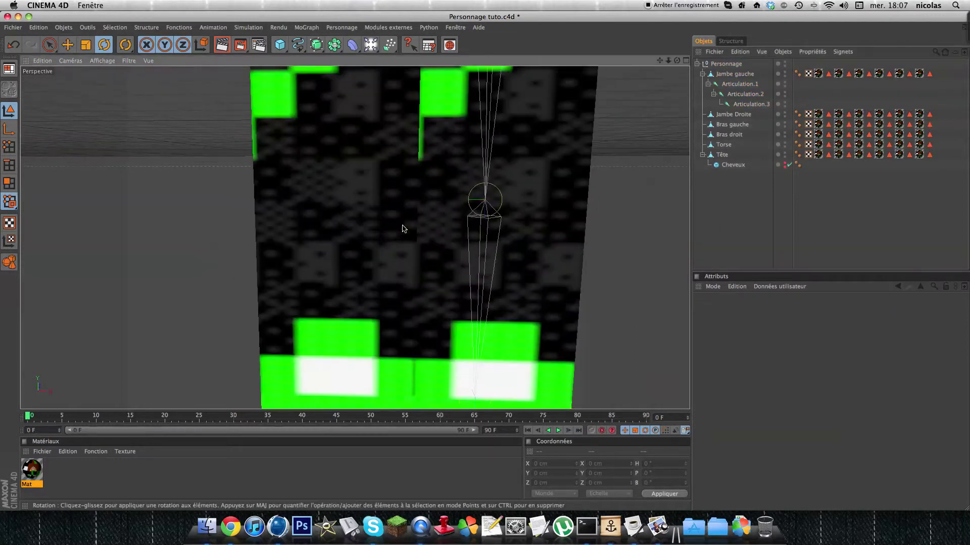
pyautogui.scroll(-6, 402, 229)
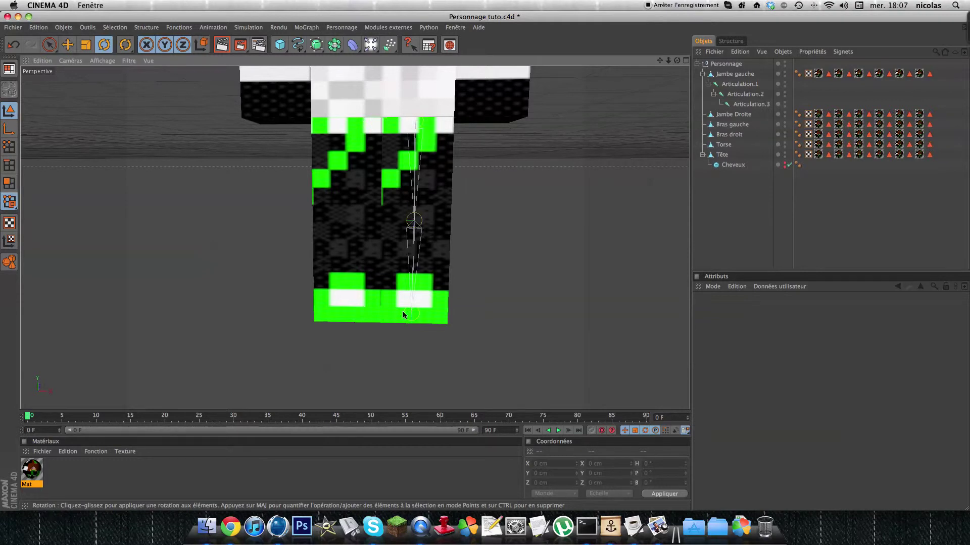
pyautogui.scroll(-2, 410, 319)
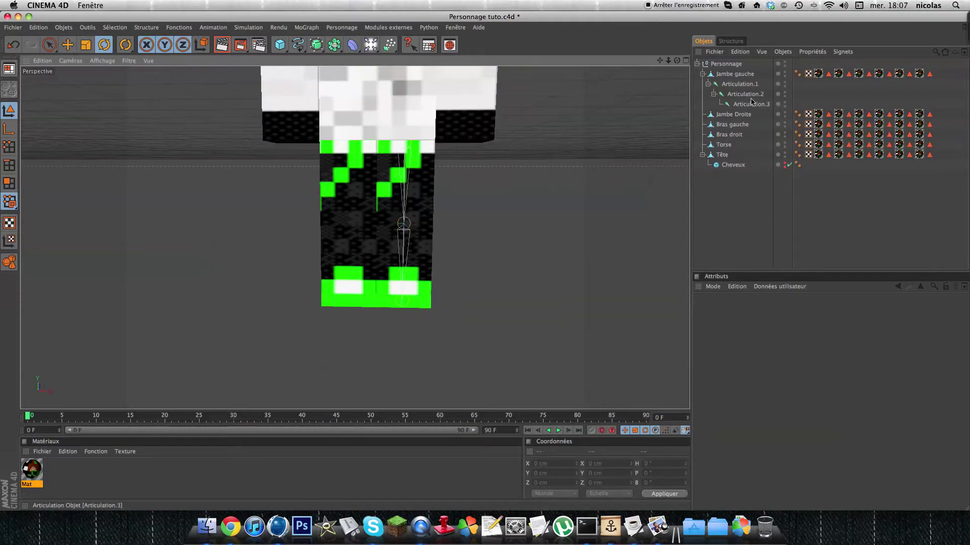
pyautogui.click(736, 86)
pyautogui.click(743, 94)
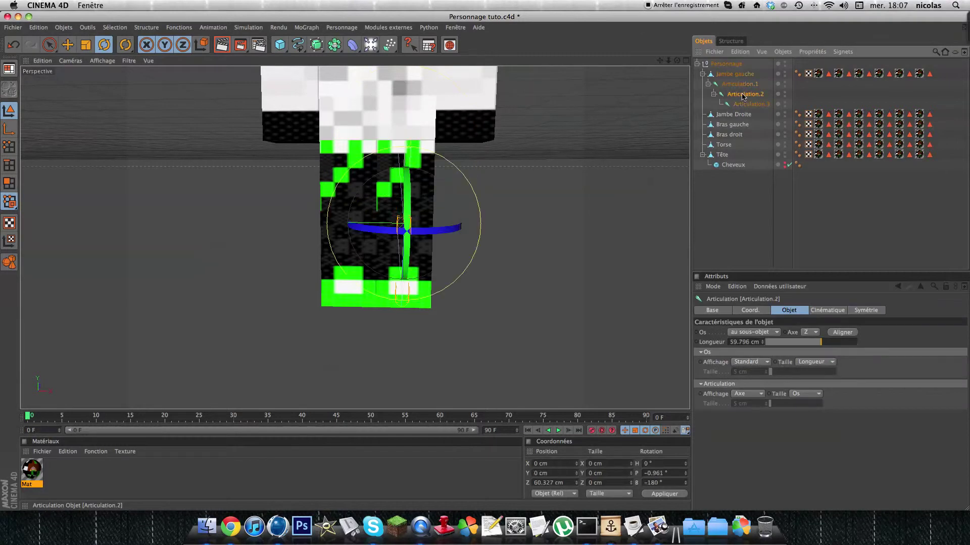
pyautogui.moveTo(404, 229); pyautogui.dragTo(423, 164)
pyautogui.press('super+z')
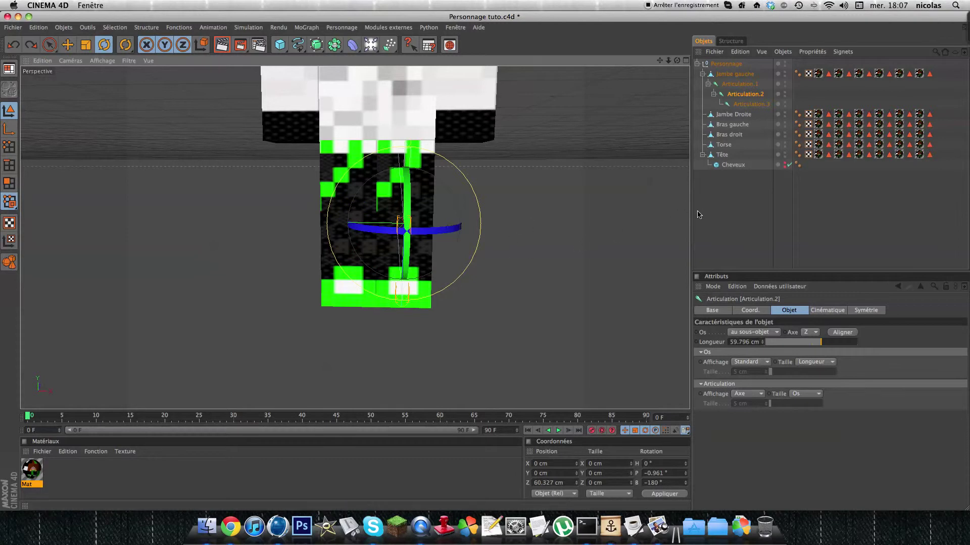
pyautogui.click(715, 218)
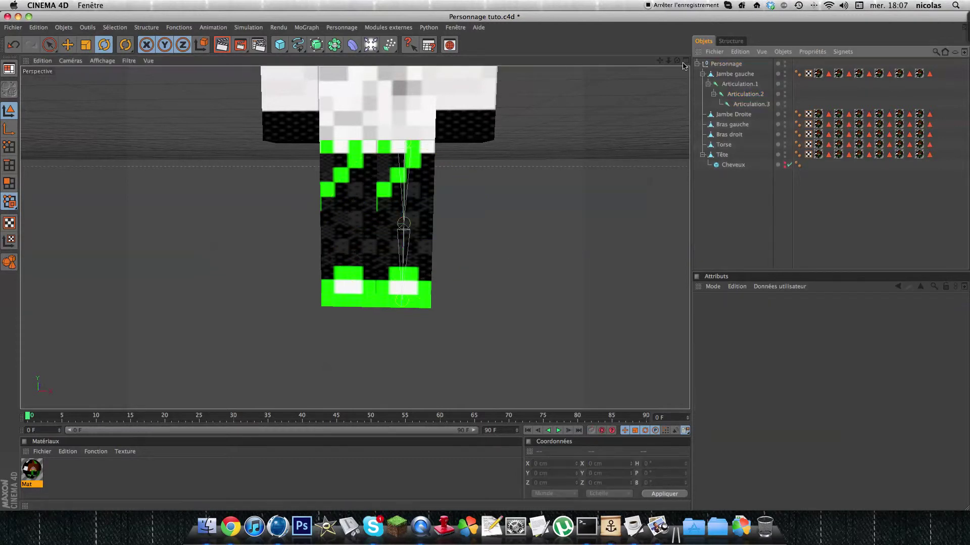
# - In the enlarged front view, draw a three-joint chain inside Jambe Droite with joints at the hip, knee and foot
pyautogui.click(685, 61)
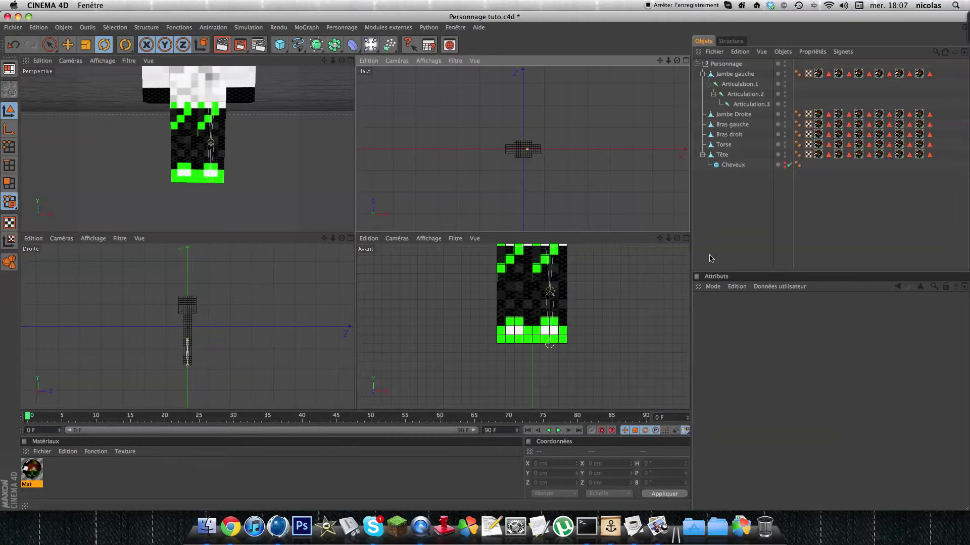
pyautogui.click(685, 238)
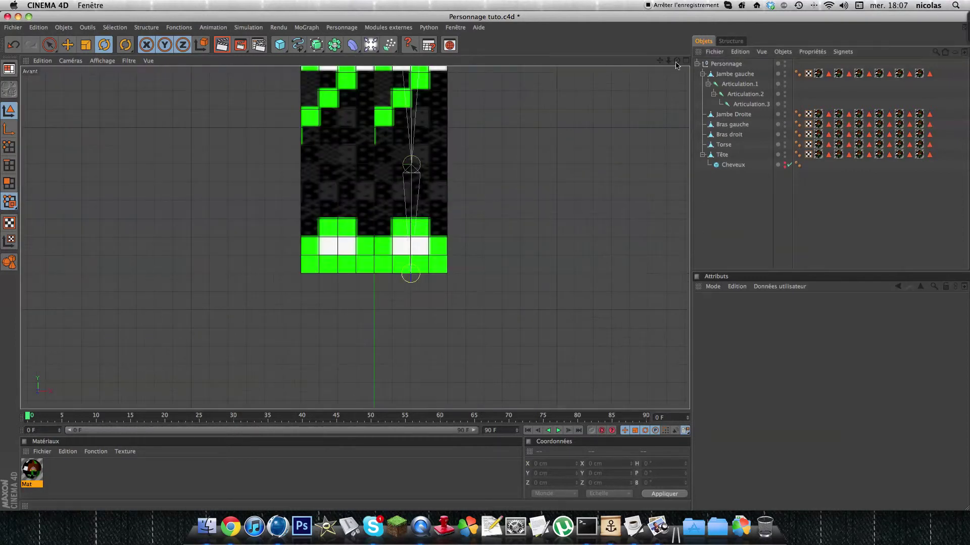
pyautogui.moveTo(659, 61); pyautogui.dragTo(666, 60)
pyautogui.click(734, 114)
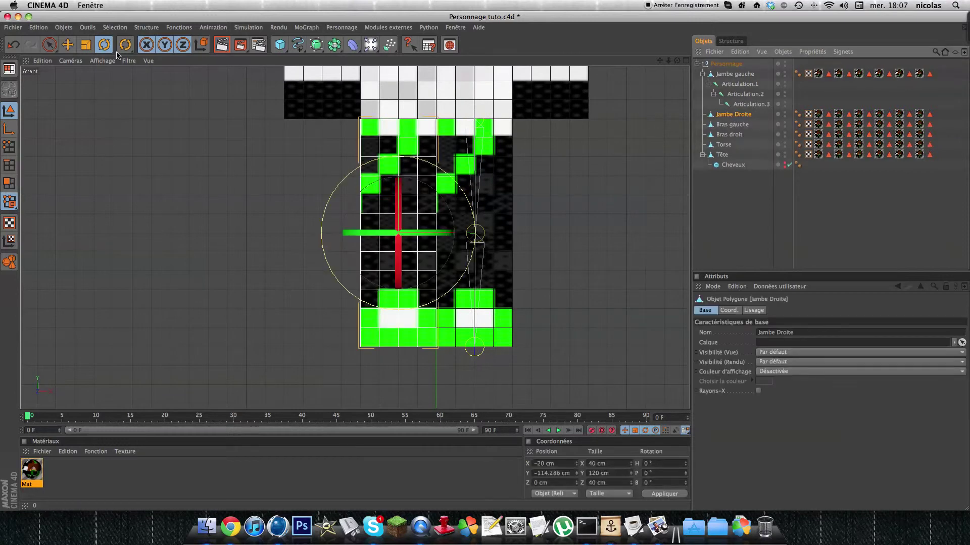
pyautogui.moveTo(122, 46); pyautogui.dragTo(160, 74)
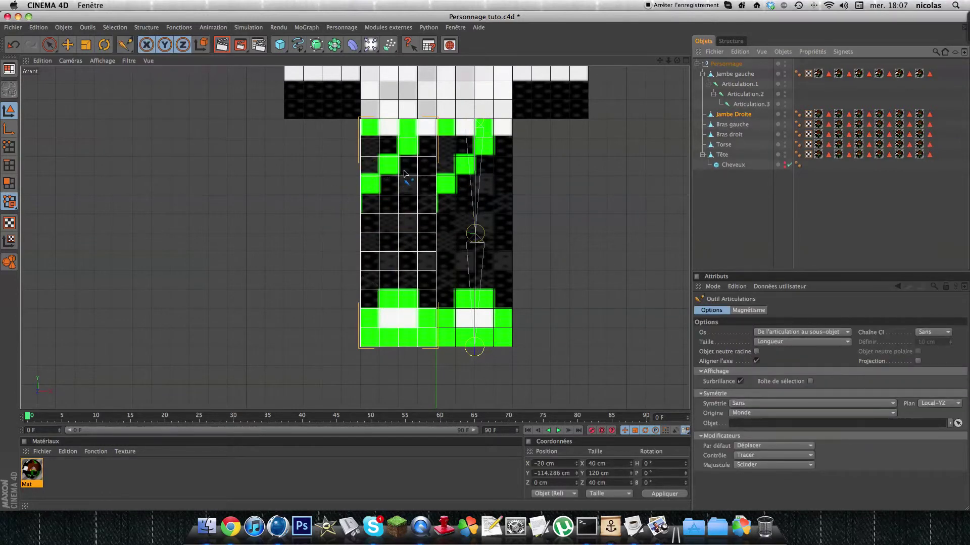
pyautogui.keyDown('ctrl'); pyautogui.click(399, 140); pyautogui.keyUp('ctrl')
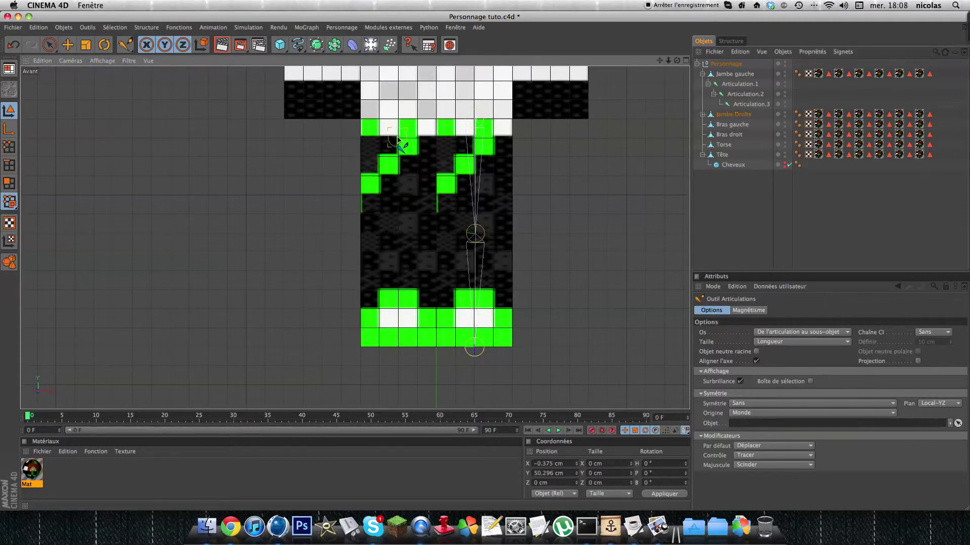
pyautogui.keyDown('ctrl'); pyautogui.click(399, 236); pyautogui.keyUp('ctrl')
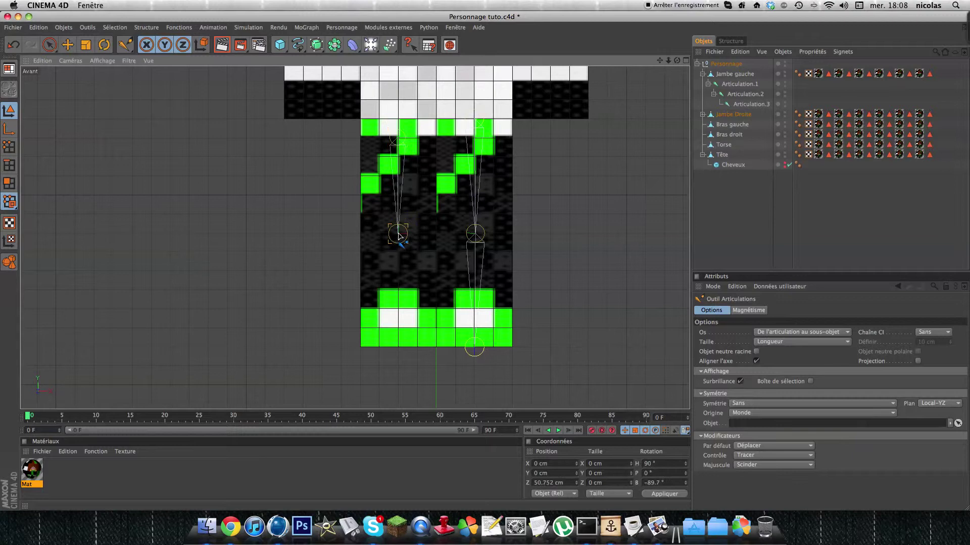
pyautogui.keyDown('ctrl'); pyautogui.click(399, 349); pyautogui.keyUp('ctrl')
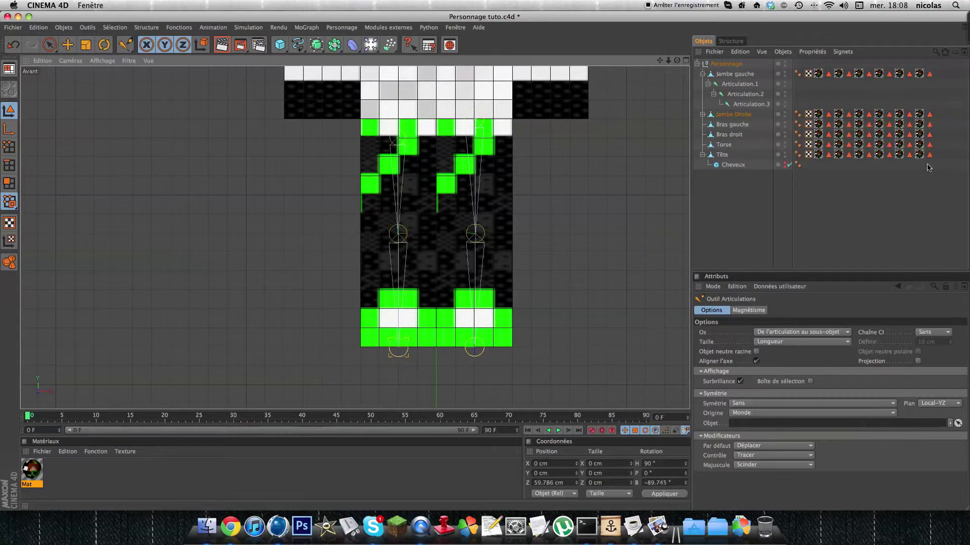
# - Test a rotation of Jambe Droite's Articulation.2, undo it, deselect the joint and collapse both leg hierarchies
pyautogui.click(702, 114)
pyautogui.click(745, 134)
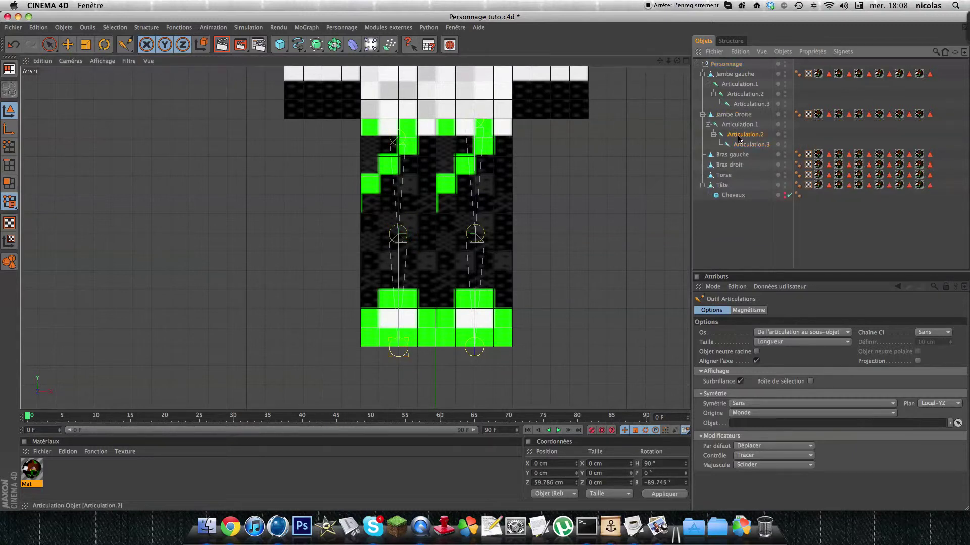
pyautogui.click(104, 44)
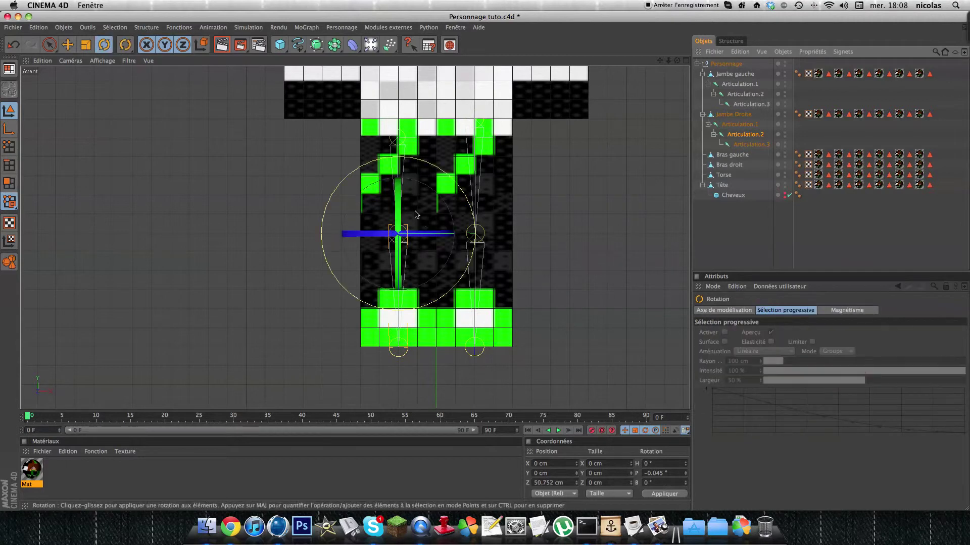
pyautogui.moveTo(398, 225); pyautogui.dragTo(403, 228)
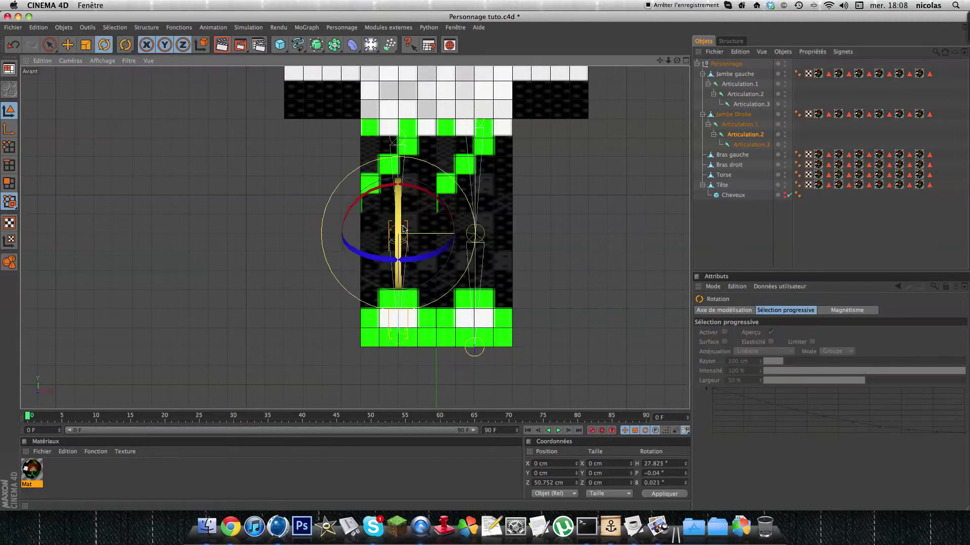
pyautogui.press('super+z')
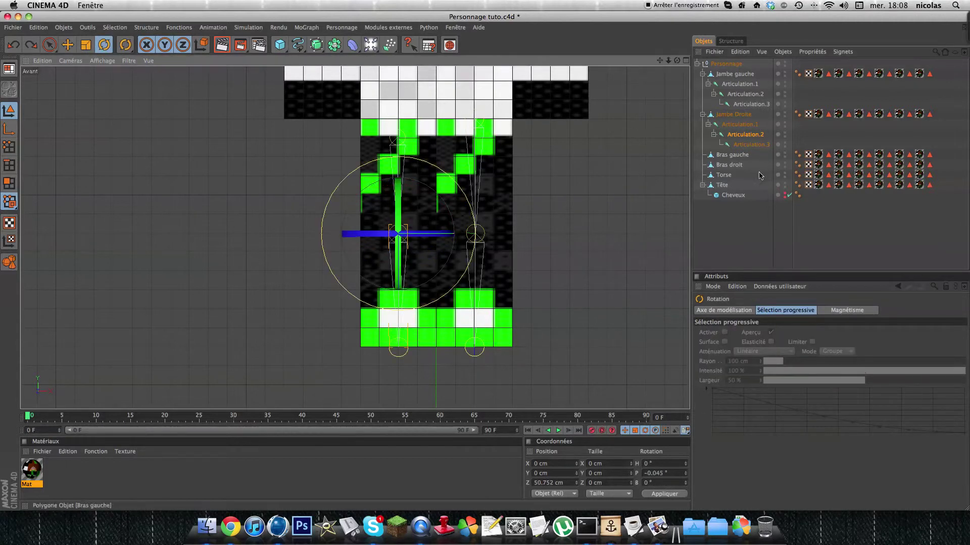
pyautogui.click(729, 223)
pyautogui.click(702, 114)
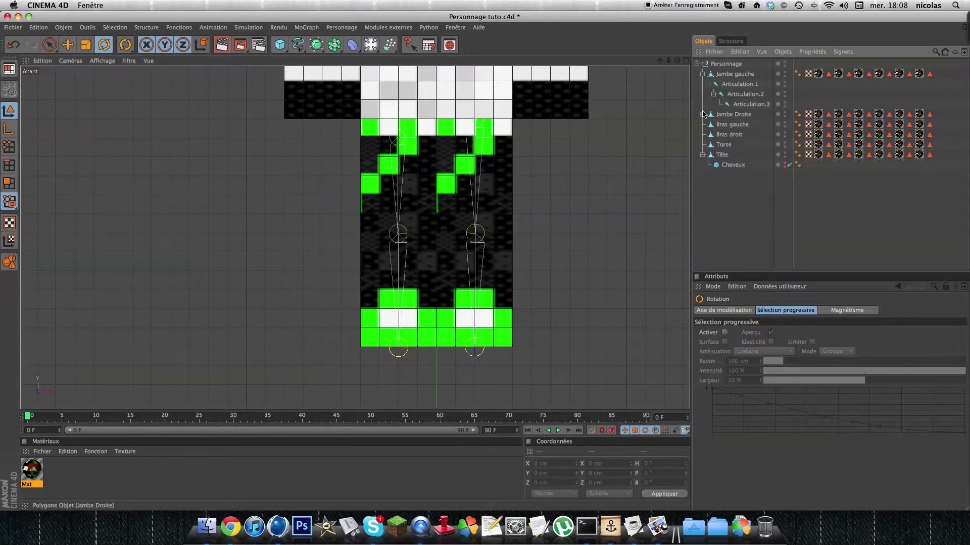
pyautogui.click(702, 73)
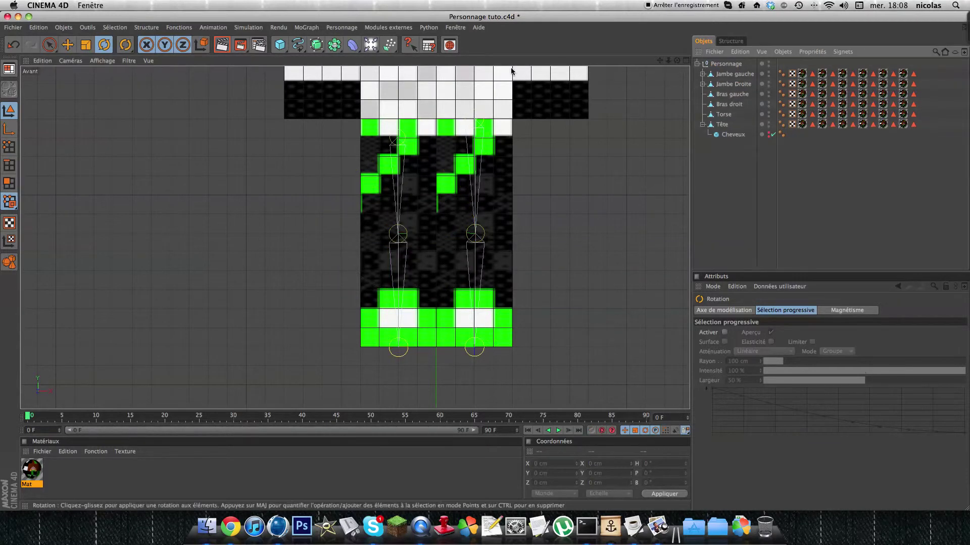
# - Switch to the enlarged perspective view and expand Jambe Droite and Jambe gauche to reveal their joints
pyautogui.click(686, 61)
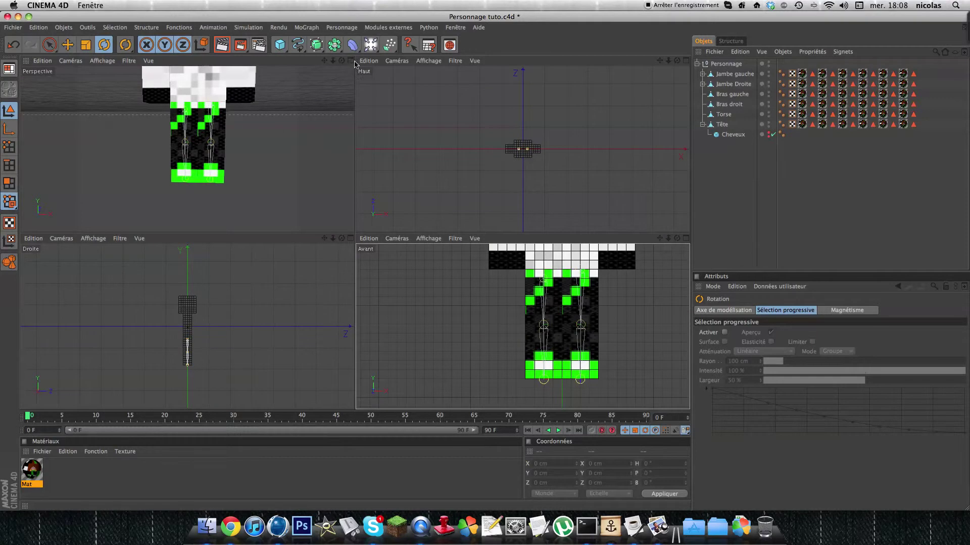
pyautogui.click(351, 61)
pyautogui.moveTo(351, 152)
pyautogui.keyDown('alt'); pyautogui.mouseDown()
pyautogui.moveTo(384, 152)
pyautogui.moveTo(350, 152)
pyautogui.mouseUp(); pyautogui.keyUp('alt')
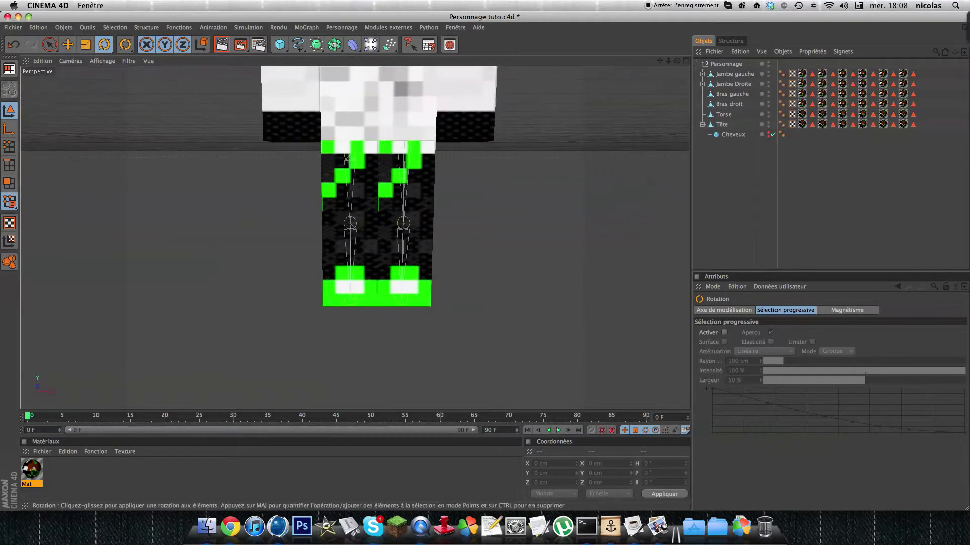
pyautogui.click(702, 84)
pyautogui.click(702, 74)
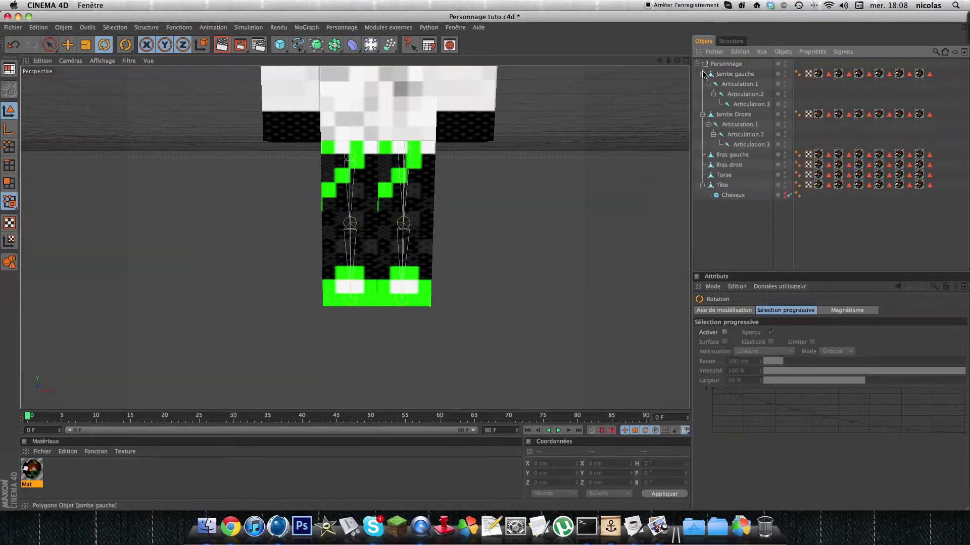
# - Bind the Jambe gauche mesh to its joints Articulation.1 through Articulation.3
pyautogui.click(740, 104)
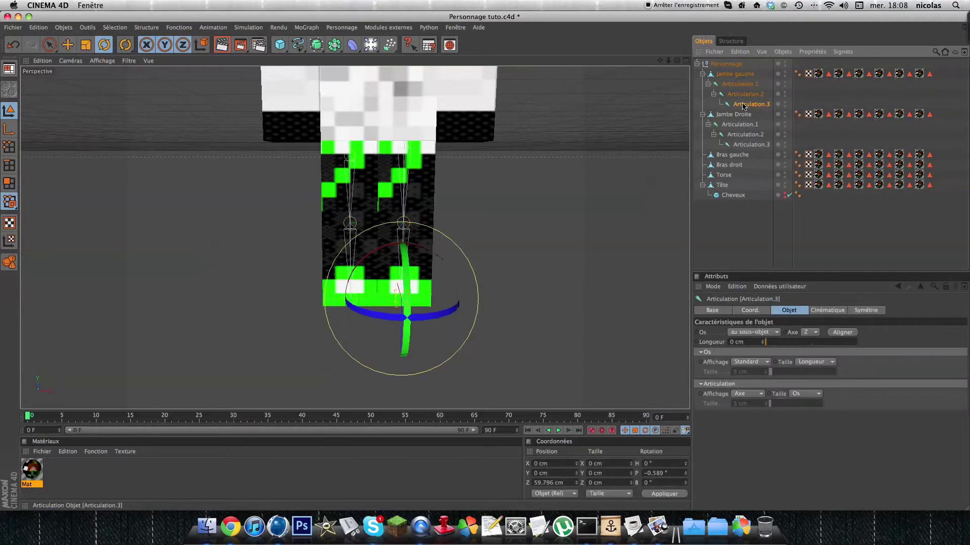
pyautogui.keyDown('shift'); pyautogui.click(736, 75); pyautogui.keyUp('shift')
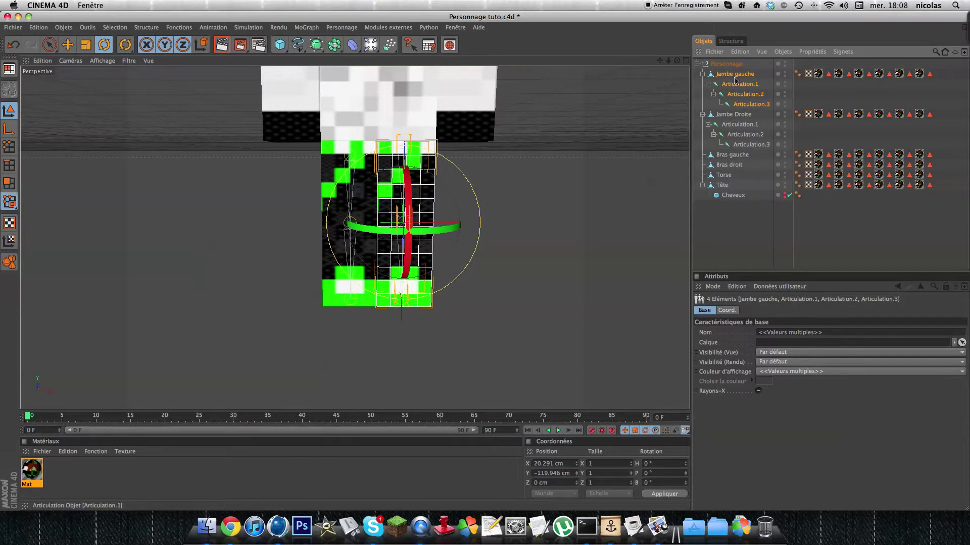
pyautogui.click(328, 28)
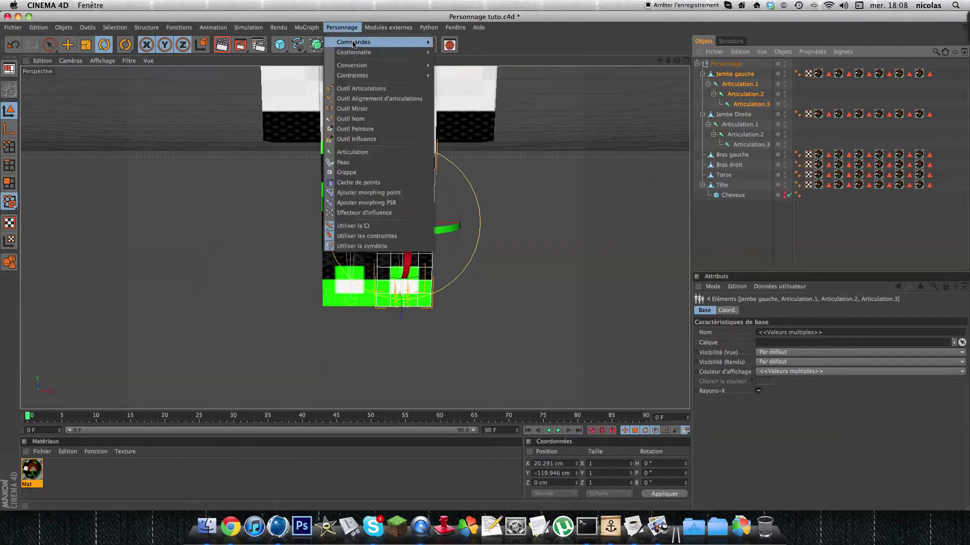
pyautogui.moveTo(353, 40)
pyautogui.click(451, 60)
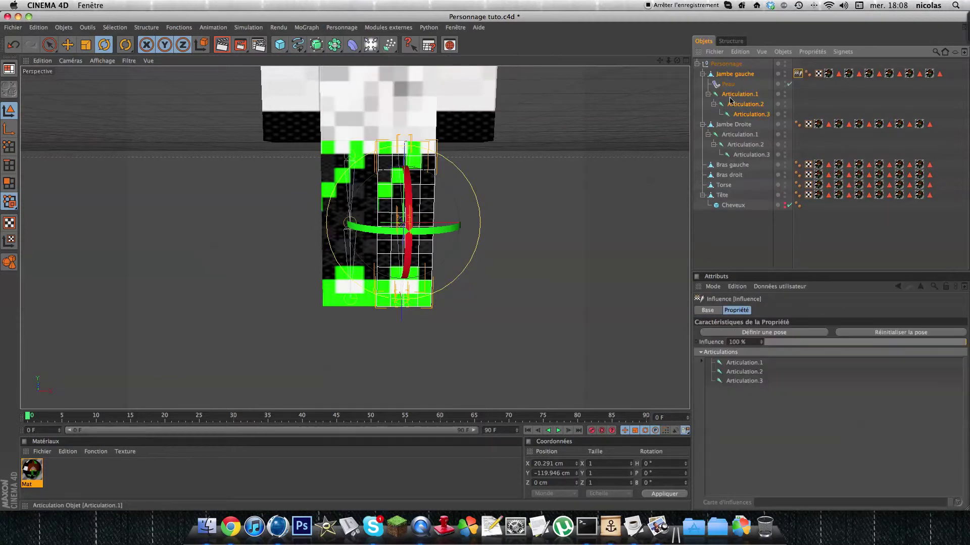
# - Examine the left leg's Articulation.2, its Peau object settings and the joints listed in its Influence tag
pyautogui.click(746, 105)
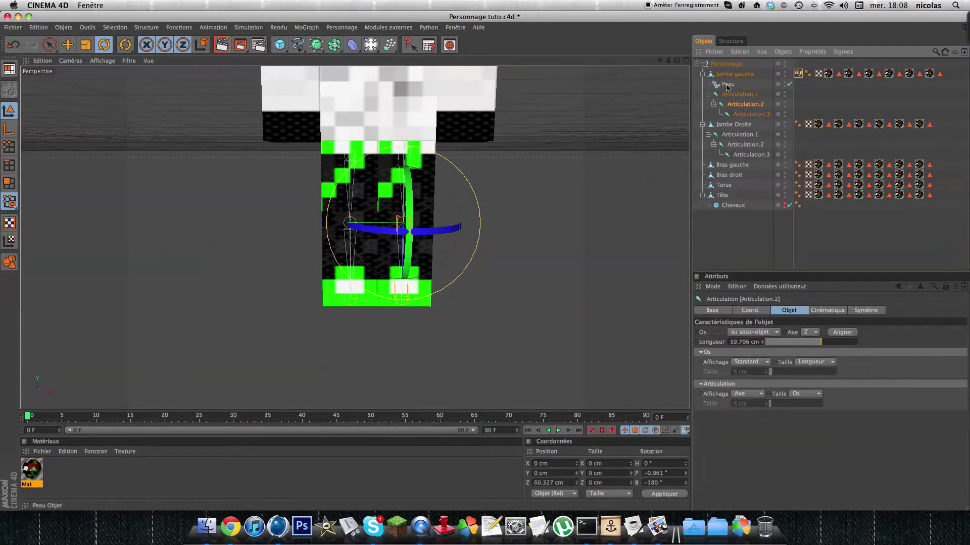
pyautogui.click(728, 86)
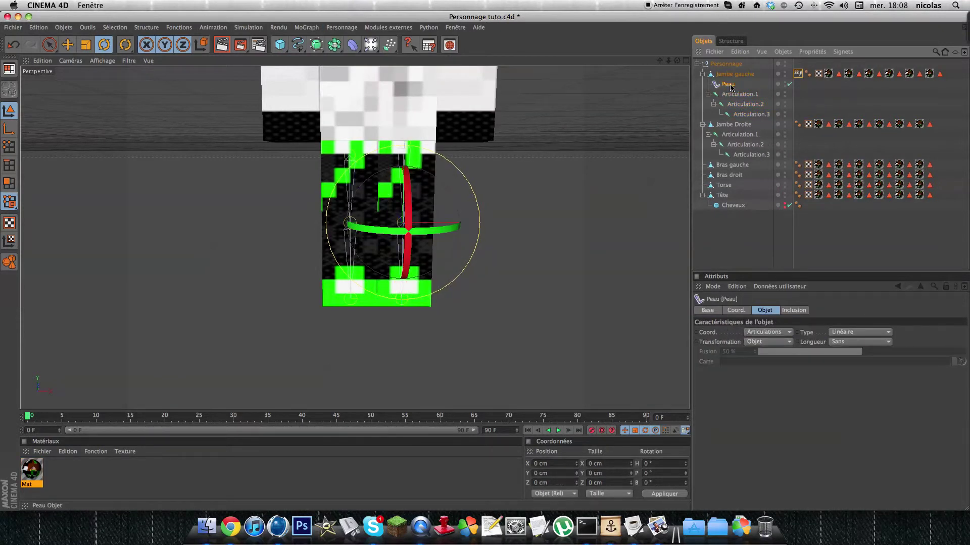
pyautogui.click(798, 74)
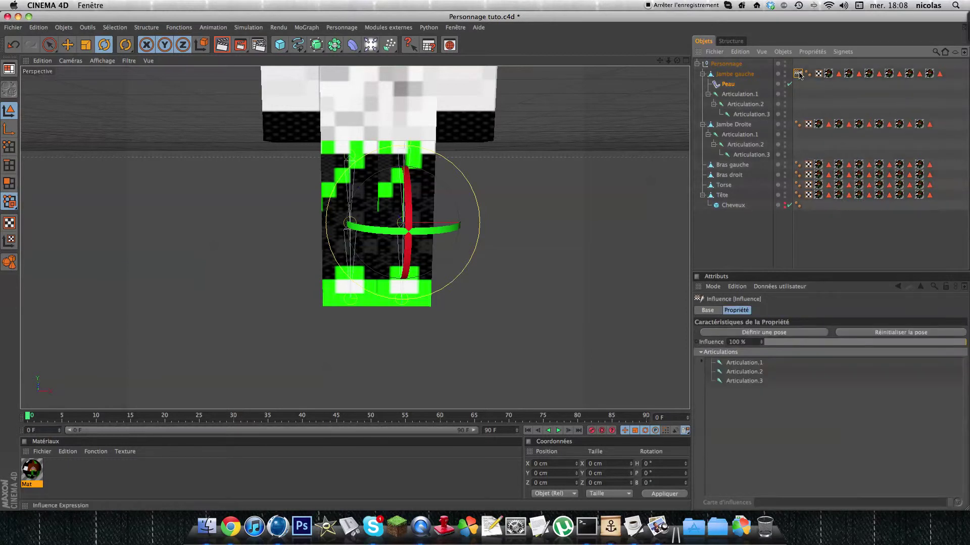
pyautogui.click(809, 89)
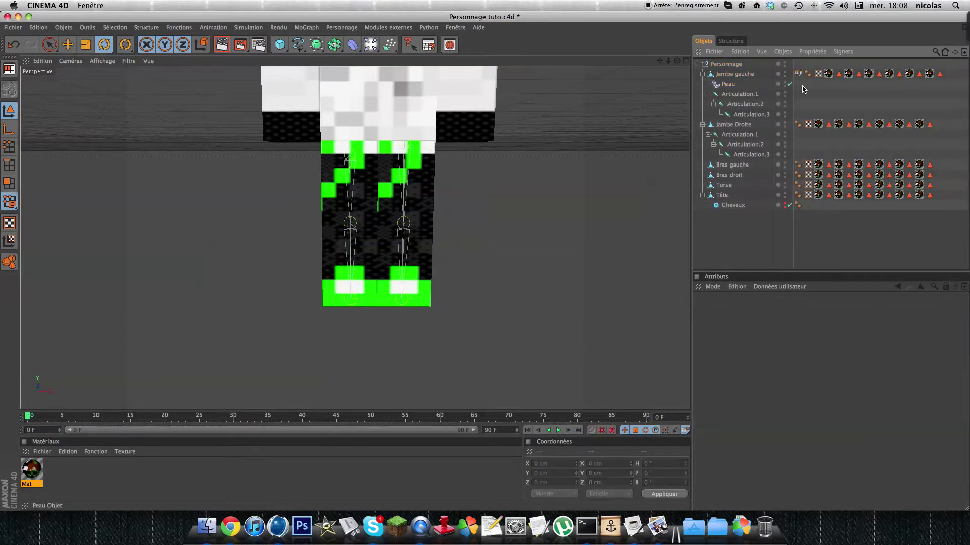
# - Test a rotation of Jambe gauche's Articulation.2 from an angled view, then restore it and clear the selection
pyautogui.click(745, 104)
pyautogui.moveTo(502, 208)
pyautogui.keyDown('alt'); pyautogui.mouseDown()
pyautogui.moveTo(484, 222)
pyautogui.moveTo(515, 224)
pyautogui.moveTo(490, 222)
pyautogui.moveTo(506, 206)
pyautogui.mouseUp(); pyautogui.keyUp('alt')
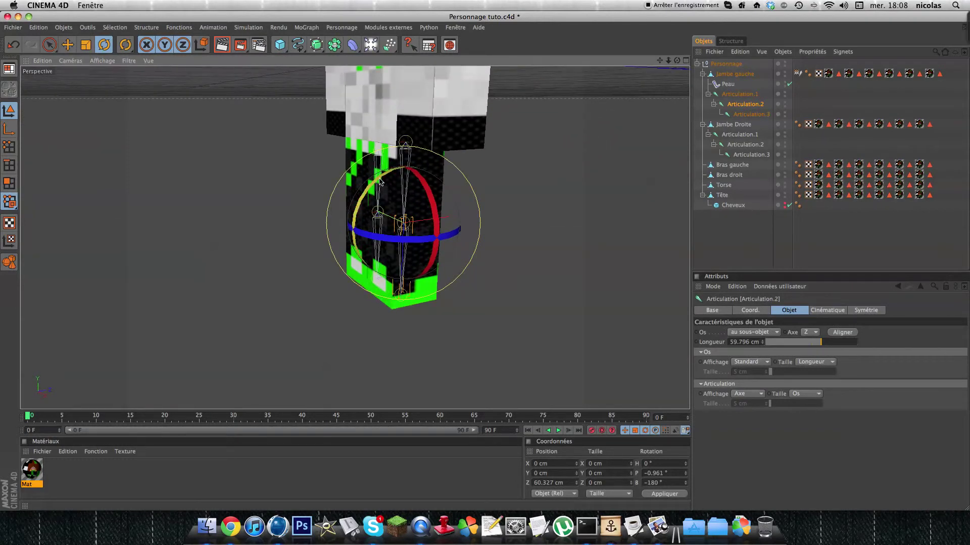
pyautogui.moveTo(381, 181)
pyautogui.mouseDown()
pyautogui.moveTo(436, 180)
pyautogui.moveTo(391, 197)
pyautogui.mouseUp()
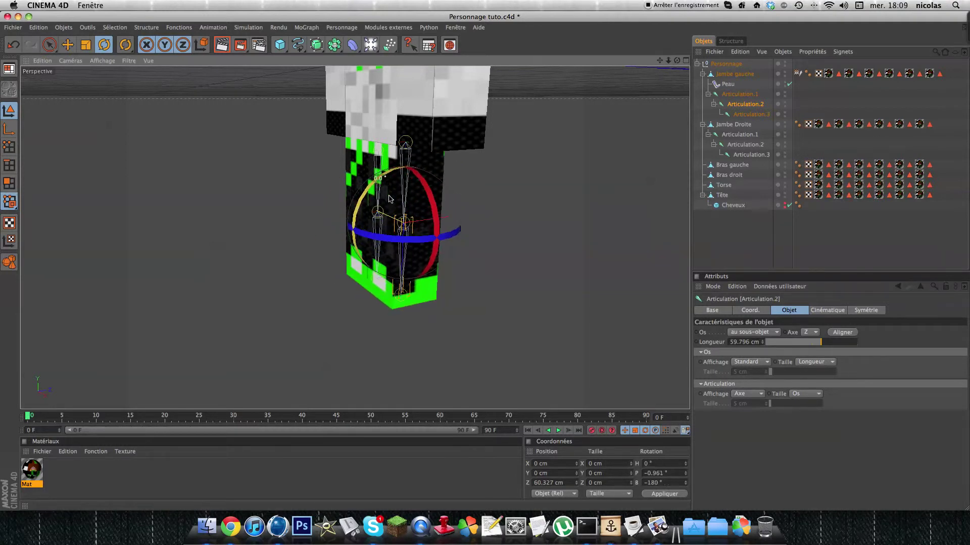
pyautogui.click(722, 251)
# - Bind the Jambe Droite mesh to its joints Articulation.1 through Articulation.3
pyautogui.moveTo(778, 159); pyautogui.dragTo(737, 121)
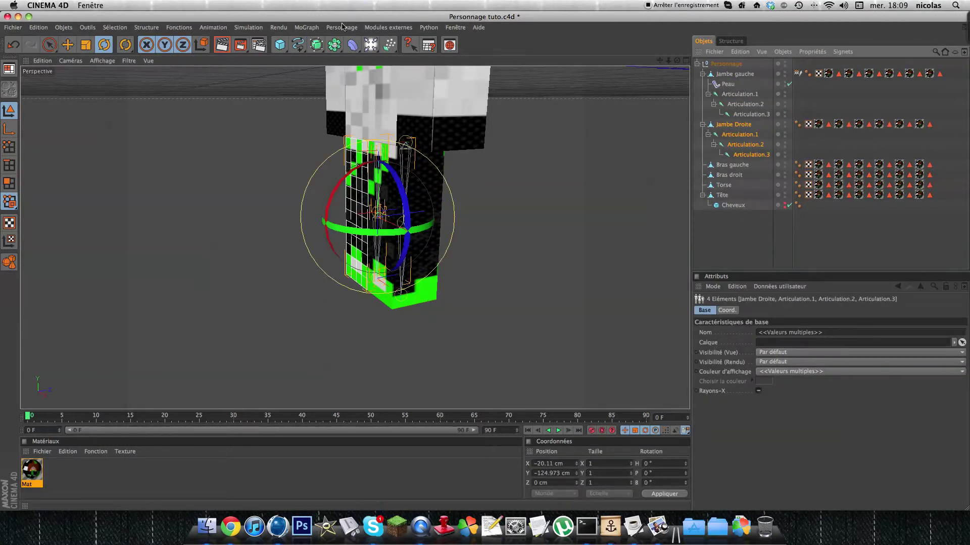
pyautogui.click(342, 27)
pyautogui.moveTo(384, 42)
pyautogui.click(449, 57)
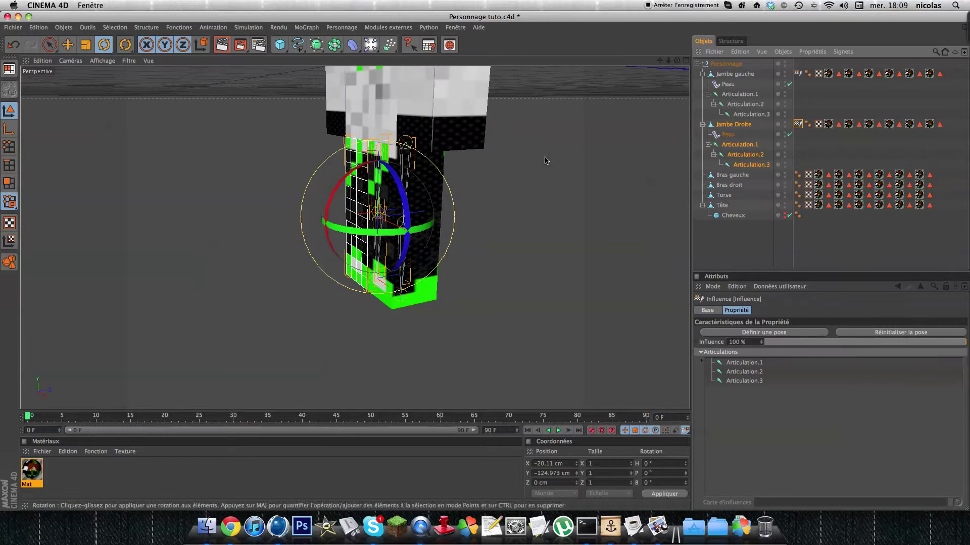
# - Try bending the bound Jambe Droite at Articulation.2, then undo the rotation and deselect the joint
pyautogui.click(754, 155)
pyautogui.moveTo(345, 224); pyautogui.dragTo(349, 217)
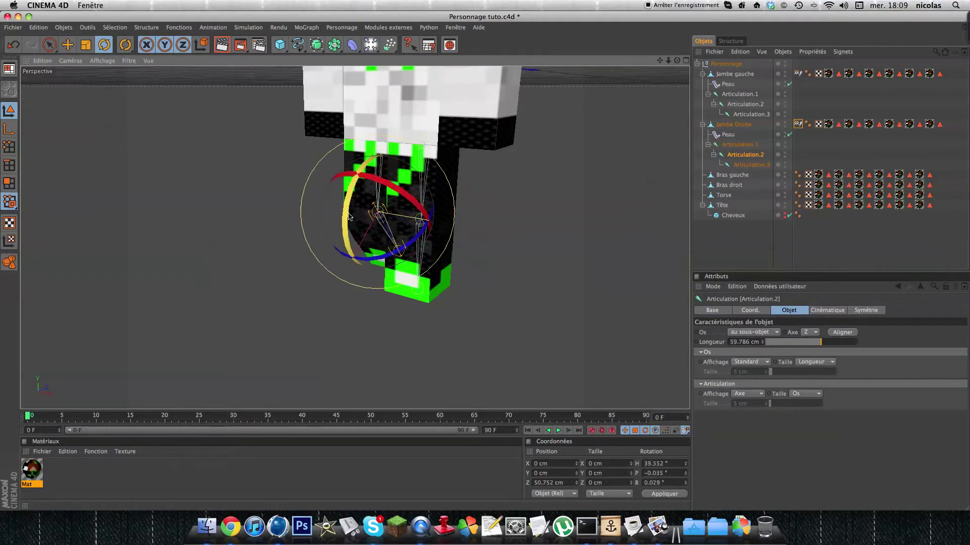
pyautogui.press('super+z')
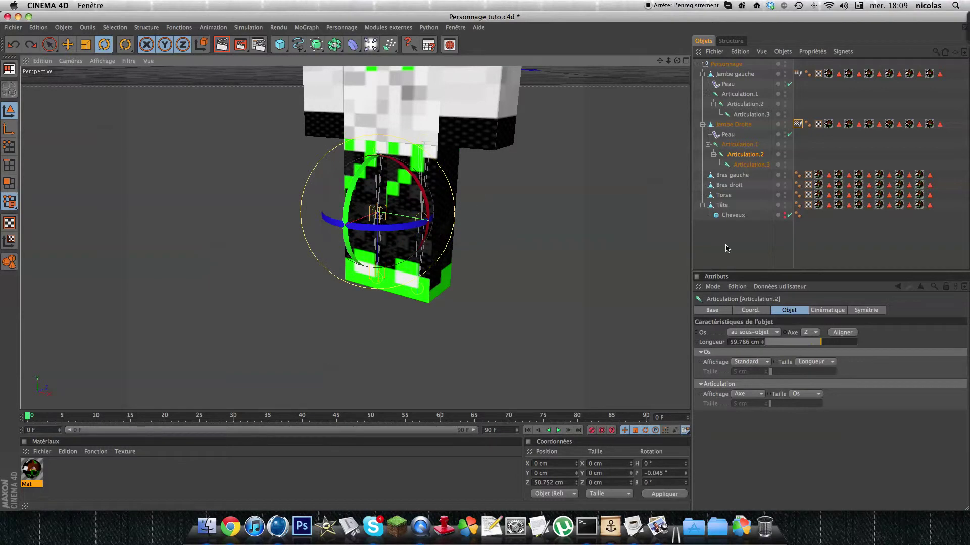
pyautogui.click(509, 155)
# - Copy Jambe Droite's chain of three joints into both Bras gauche and Bras droit
pyautogui.scroll(-5, 509, 155)
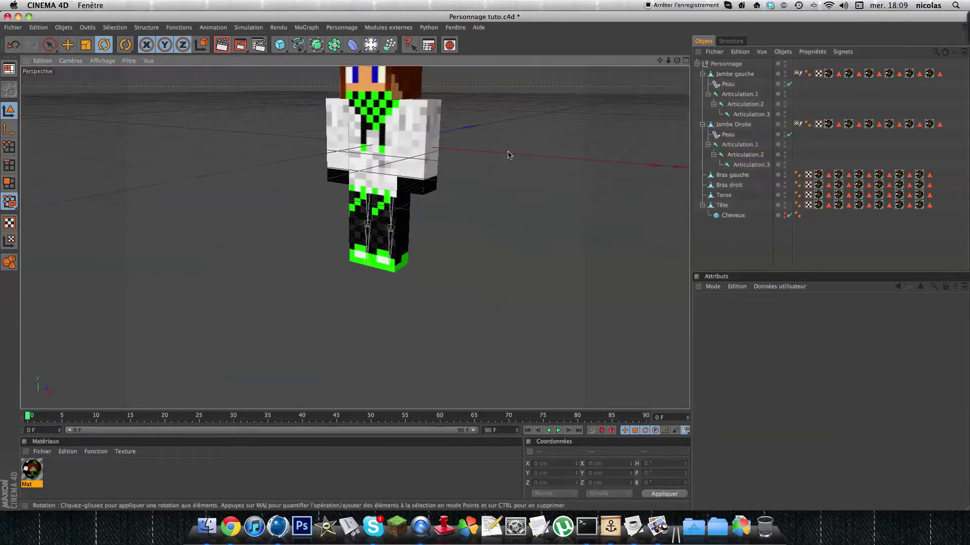
pyautogui.click(739, 145)
pyautogui.keyDown('shift'); pyautogui.click(752, 165); pyautogui.keyUp('shift')
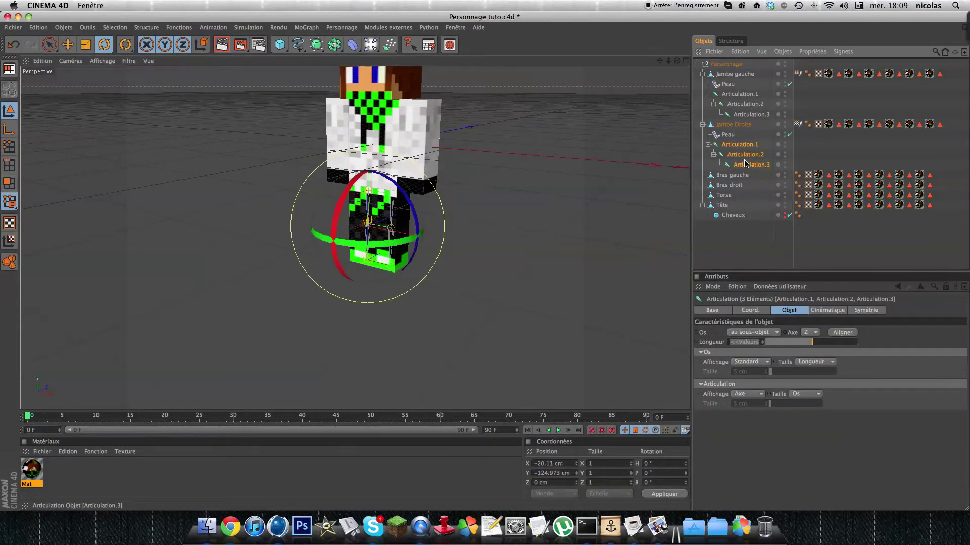
pyautogui.moveTo(745, 157); pyautogui.dragTo(742, 178)
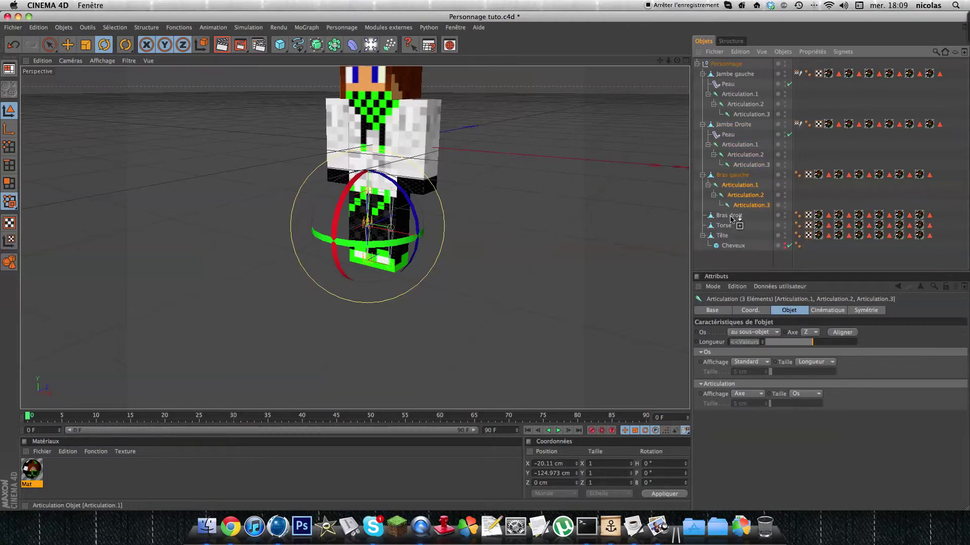
pyautogui.keyDown('ctrl'); pyautogui.moveTo(730, 218); pyautogui.dragTo(730, 219); pyautogui.keyUp('ctrl')
# - Move Bras gauche's three joints up 130 cm and sideways to X -60.11 cm so they sit inside an arm
pyautogui.click(740, 185)
pyautogui.keyDown('shift'); pyautogui.click(751, 205); pyautogui.keyUp('shift')
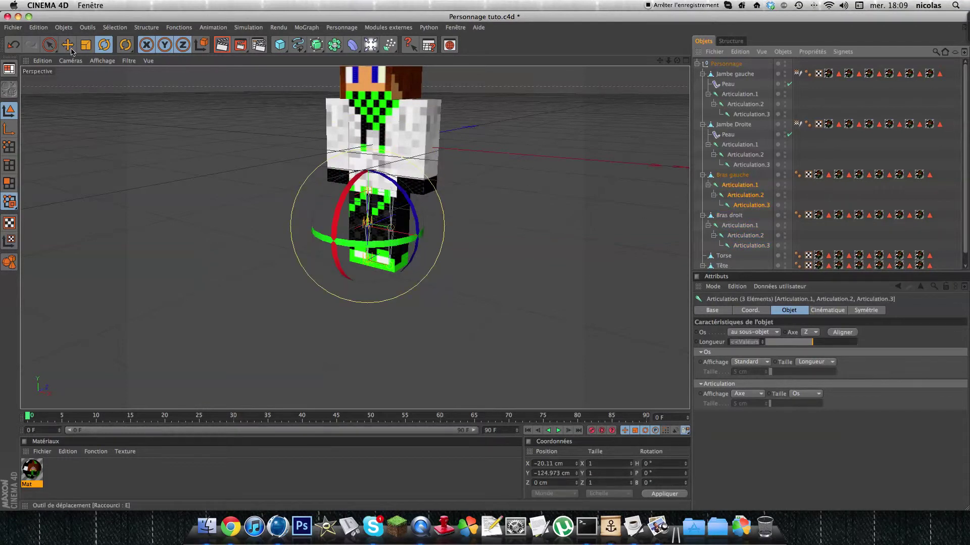
pyautogui.press('e')
pyautogui.moveTo(369, 158); pyautogui.dragTo(369, 63)
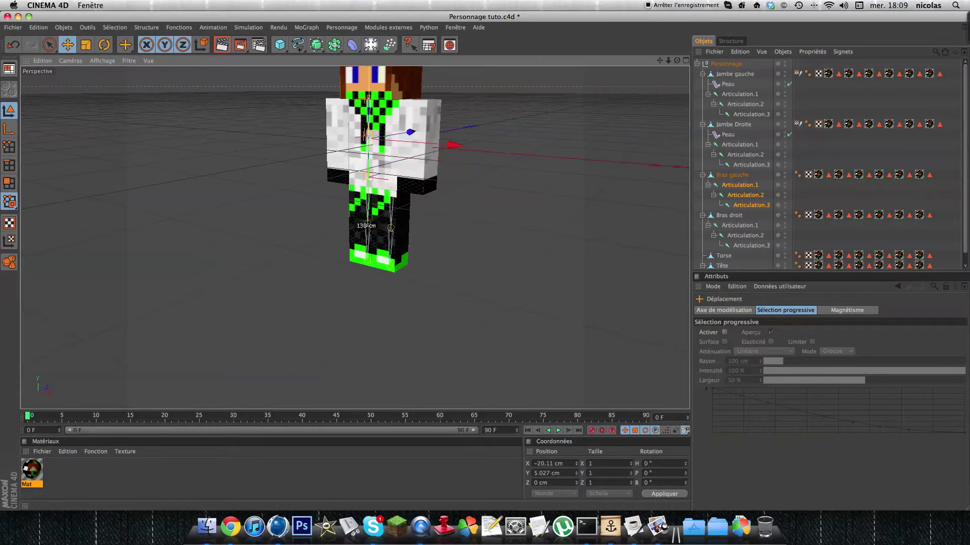
pyautogui.keyDown('alt'); pyautogui.moveTo(370, 101); pyautogui.dragTo(433, 138); pyautogui.keyUp('alt')
pyautogui.moveTo(528, 171)
pyautogui.keyDown('alt'); pyautogui.mouseDown()
pyautogui.moveTo(445, 172)
pyautogui.moveTo(521, 172)
pyautogui.mouseUp(); pyautogui.keyUp('alt')
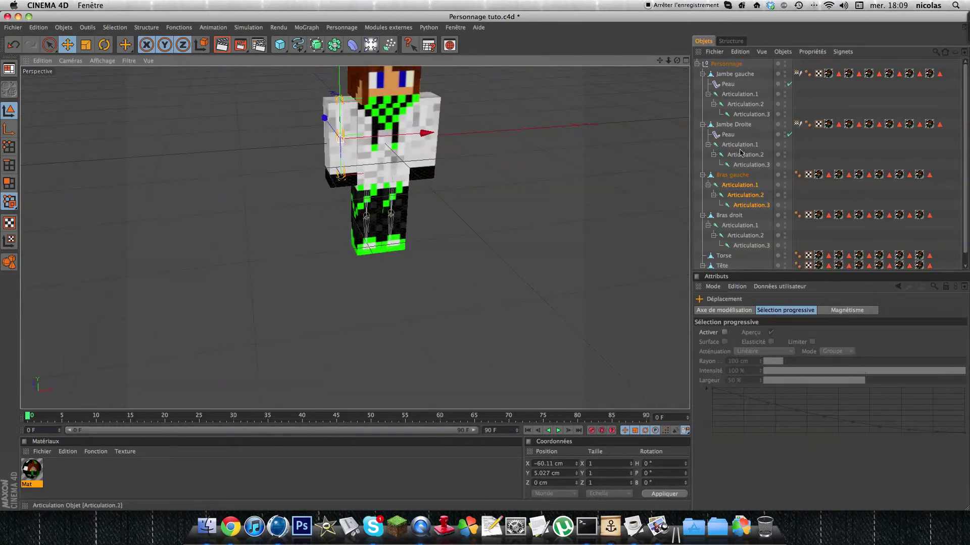
# - Move Bras droit's three joints up and across into the opposite arm, at X 59.89 cm and Y 5.027 cm
pyautogui.click(739, 225)
pyautogui.keyDown('shift'); pyautogui.click(751, 245); pyautogui.keyUp('shift')
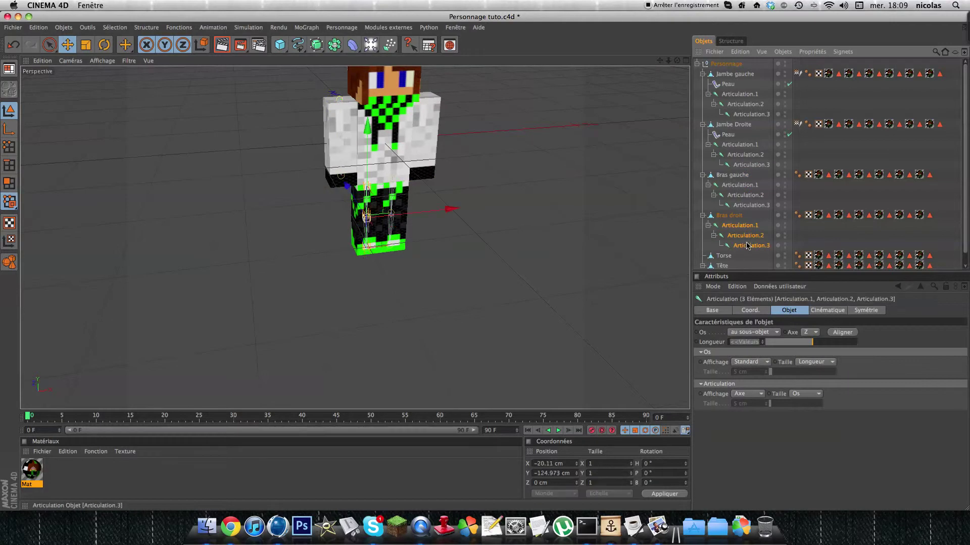
pyautogui.moveTo(368, 115); pyautogui.dragTo(368, 49)
pyautogui.moveTo(451, 132); pyautogui.dragTo(507, 187)
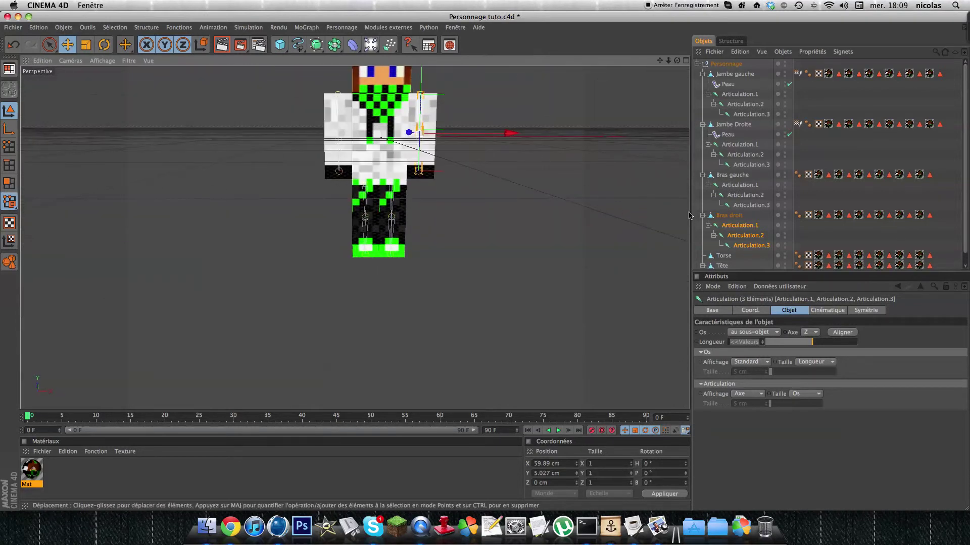
# - Try rotating Bras droit's Articulation.2 from an angled view, then undo the rotation
pyautogui.click(745, 235)
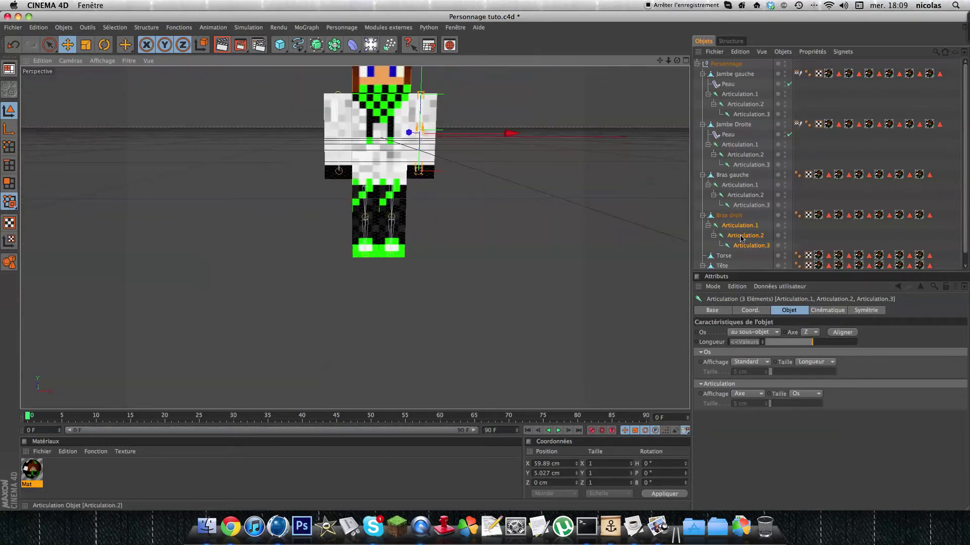
pyautogui.keyDown('alt'); pyautogui.moveTo(418, 219); pyautogui.dragTo(384, 222); pyautogui.keyUp('alt')
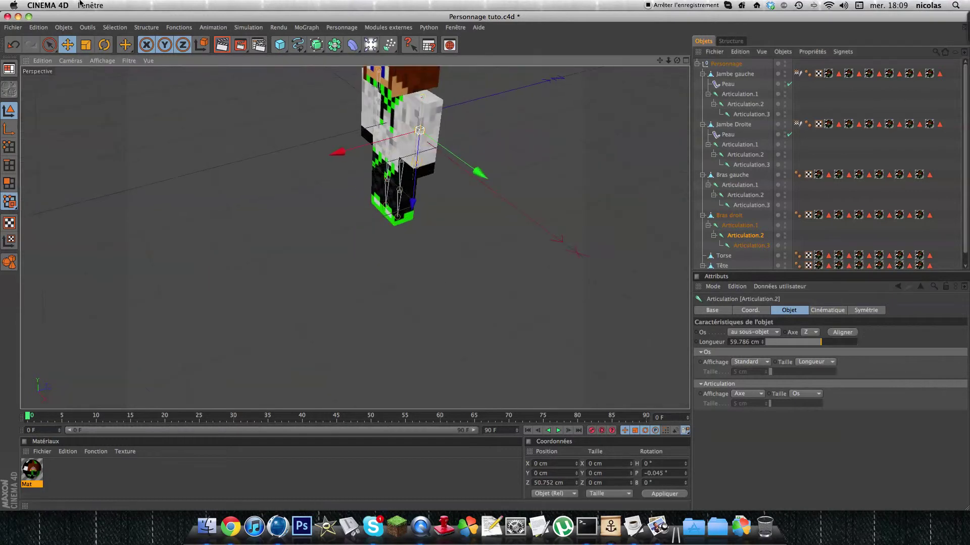
pyautogui.press('r')
pyautogui.moveTo(398, 95); pyautogui.dragTo(387, 114)
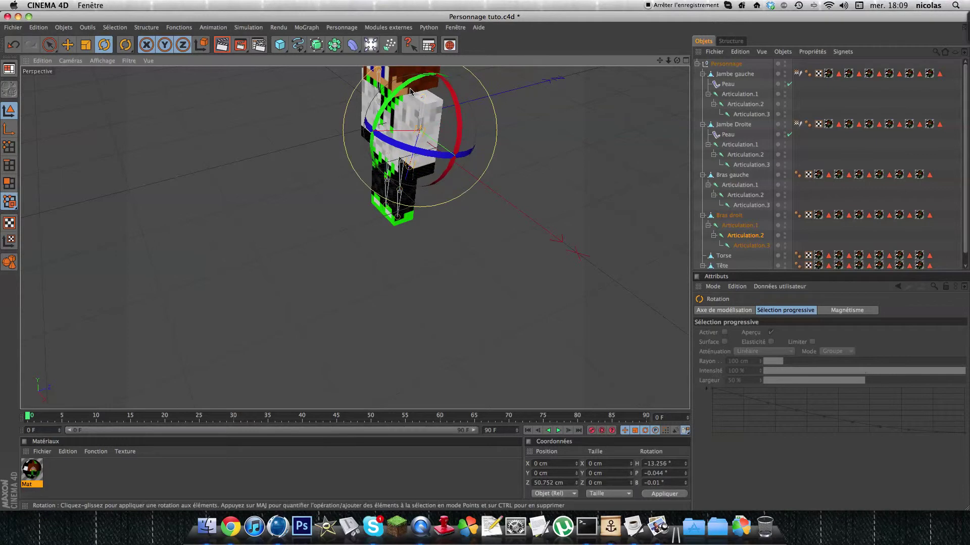
pyautogui.press('super+z')
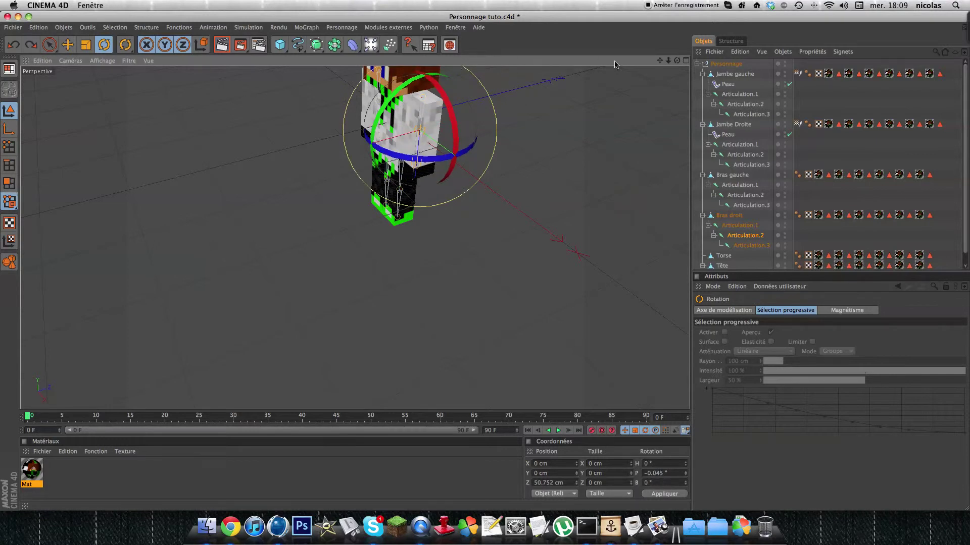
# - Inspect the arms up close and select the arm mesh around Bras droit's joints to check which object it is
pyautogui.moveTo(671, 62); pyautogui.dragTo(659, 62)
pyautogui.keyDown('alt'); pyautogui.moveTo(633, 119); pyautogui.dragTo(633, 119); pyautogui.keyUp('alt')
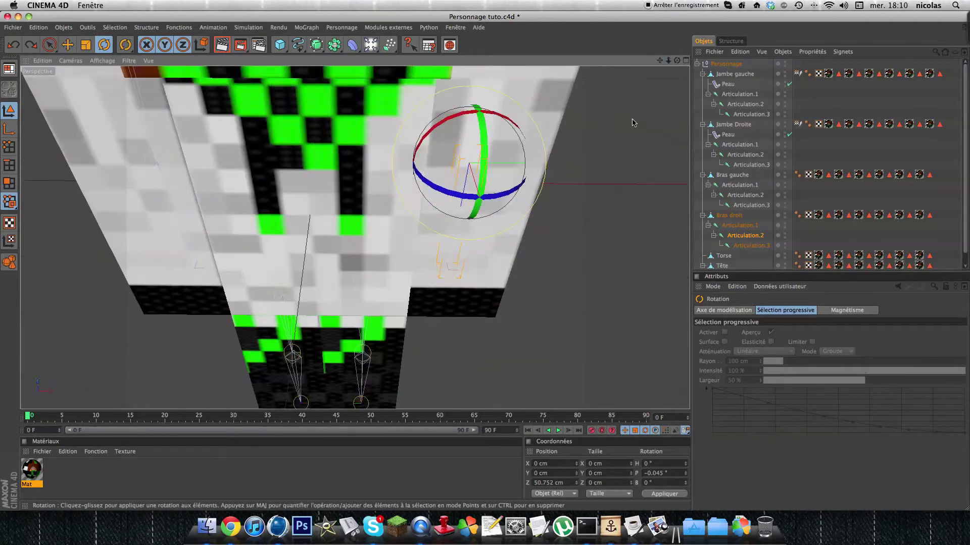
pyautogui.scroll(-3, 588, 146)
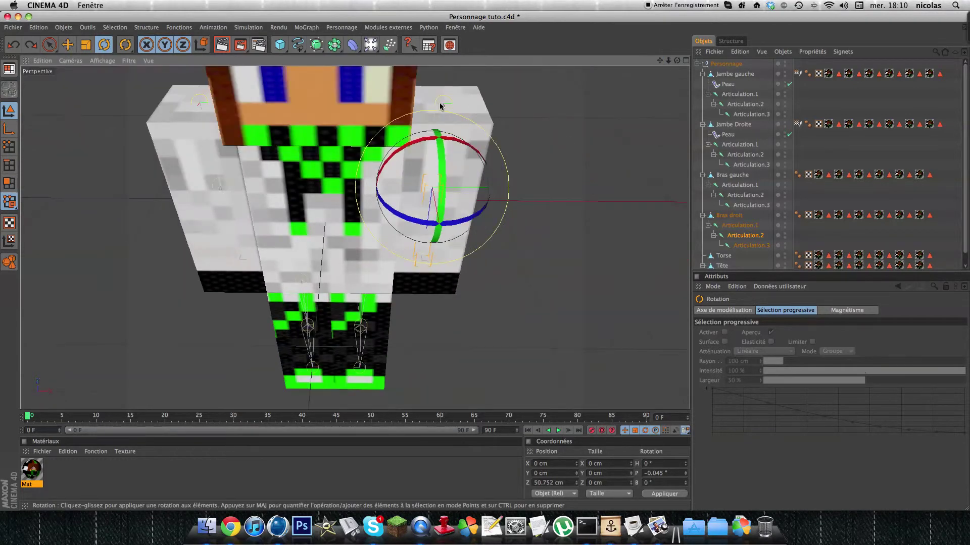
pyautogui.click(440, 106)
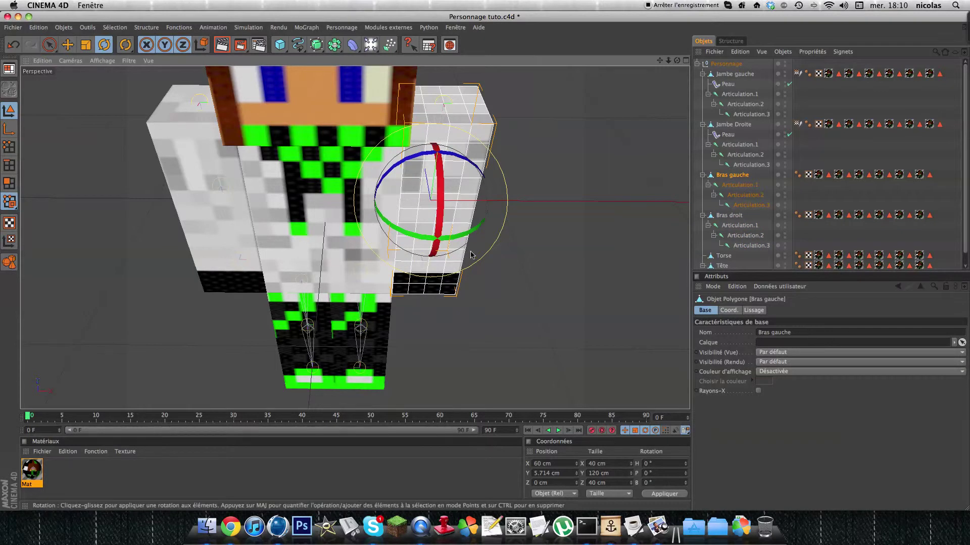
pyautogui.keyDown('alt'); pyautogui.moveTo(541, 184); pyautogui.dragTo(541, 136); pyautogui.keyUp('alt')
pyautogui.scroll(-3, 393, 286)
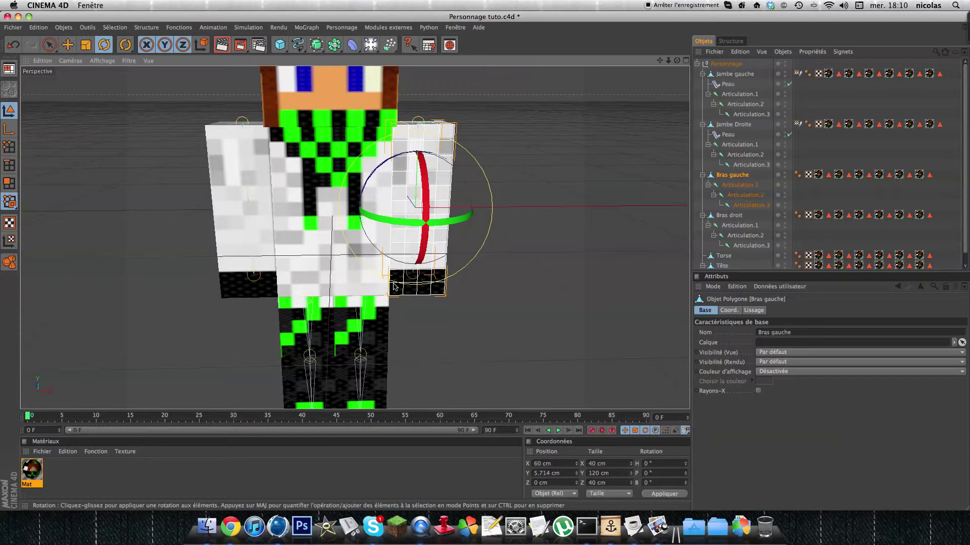
# - Select only Bras gauche's three joints and move them across into the Bras gauche mesh at X 59.89 cm
pyautogui.click(725, 193)
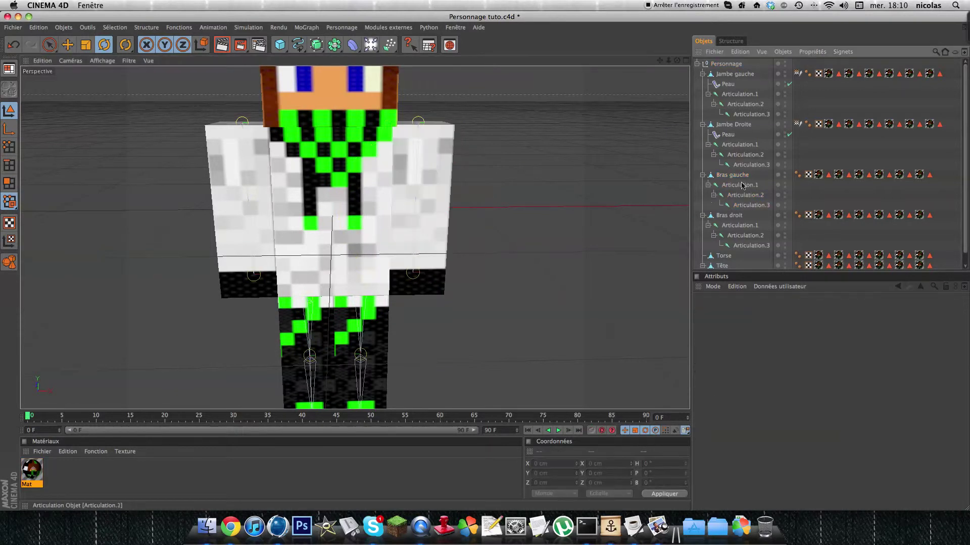
pyautogui.click(741, 178)
pyautogui.keyDown('shift'); pyautogui.click(751, 206); pyautogui.keyUp('shift')
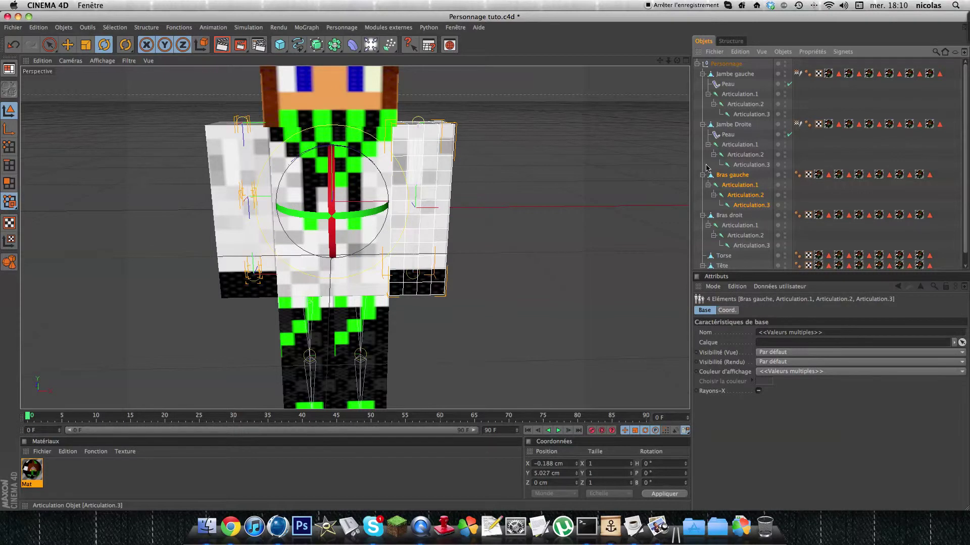
pyautogui.click(740, 184)
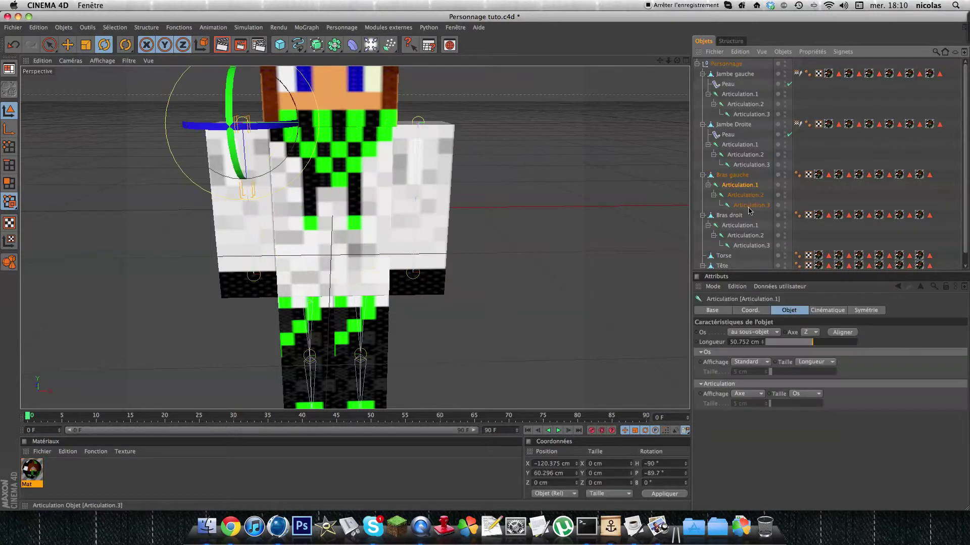
pyautogui.keyDown('shift'); pyautogui.click(749, 206); pyautogui.keyUp('shift')
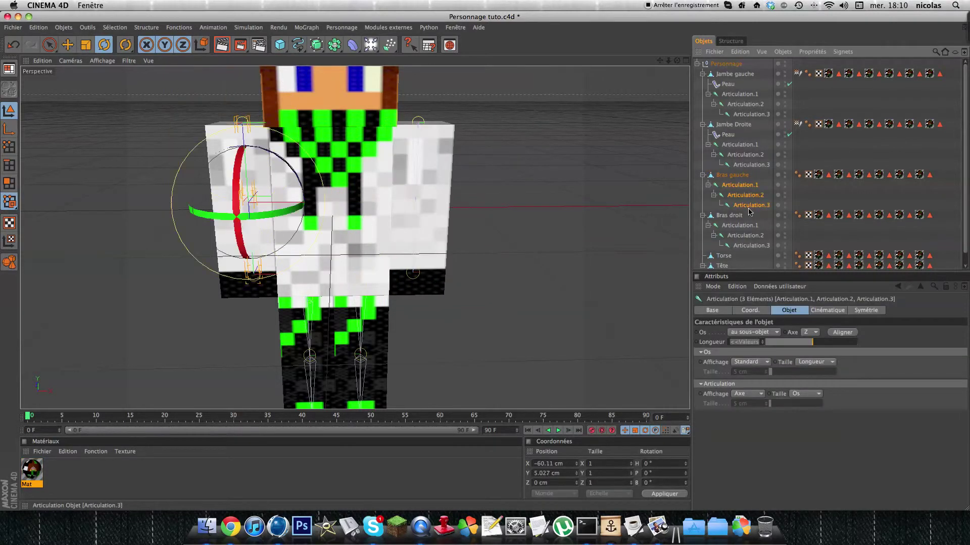
pyautogui.click(729, 175)
pyautogui.click(708, 198)
pyautogui.click(739, 185)
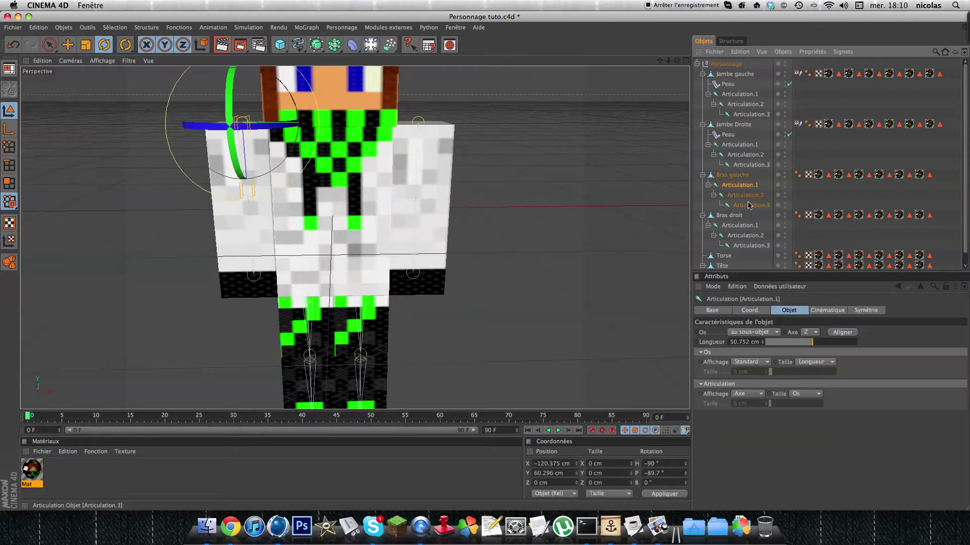
pyautogui.keyDown('shift'); pyautogui.click(749, 205); pyautogui.keyUp('shift')
pyautogui.click(69, 45)
pyautogui.moveTo(268, 204); pyautogui.dragTo(444, 204)
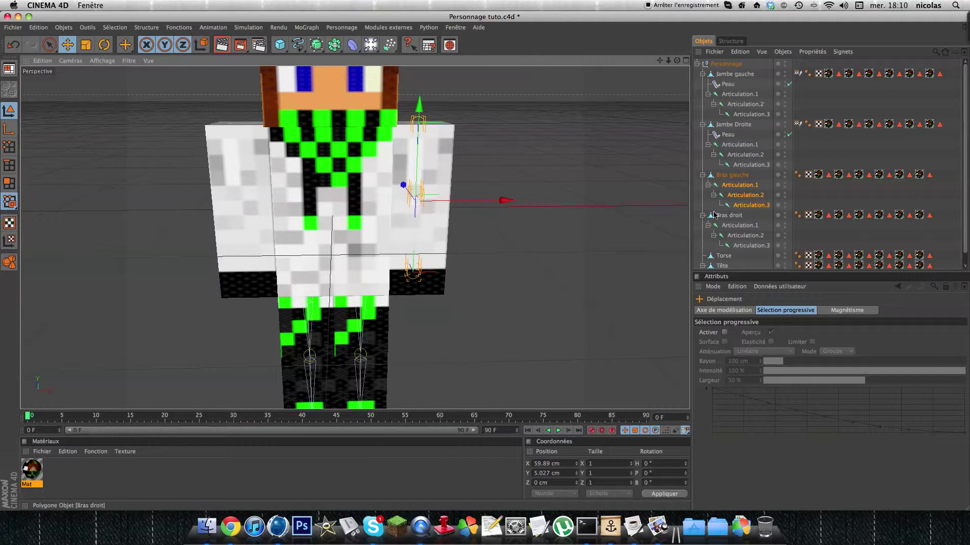
# - Move Bras droit's three joints across into the Bras droit mesh at X -60.11 cm
pyautogui.click(732, 226)
pyautogui.keyDown('shift'); pyautogui.click(749, 246); pyautogui.keyUp('shift')
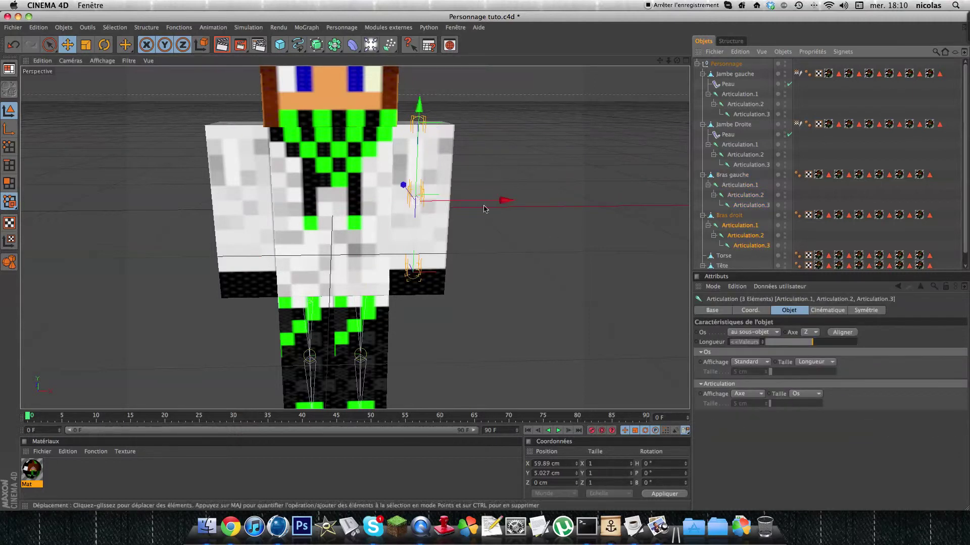
pyautogui.moveTo(509, 202); pyautogui.dragTo(341, 202)
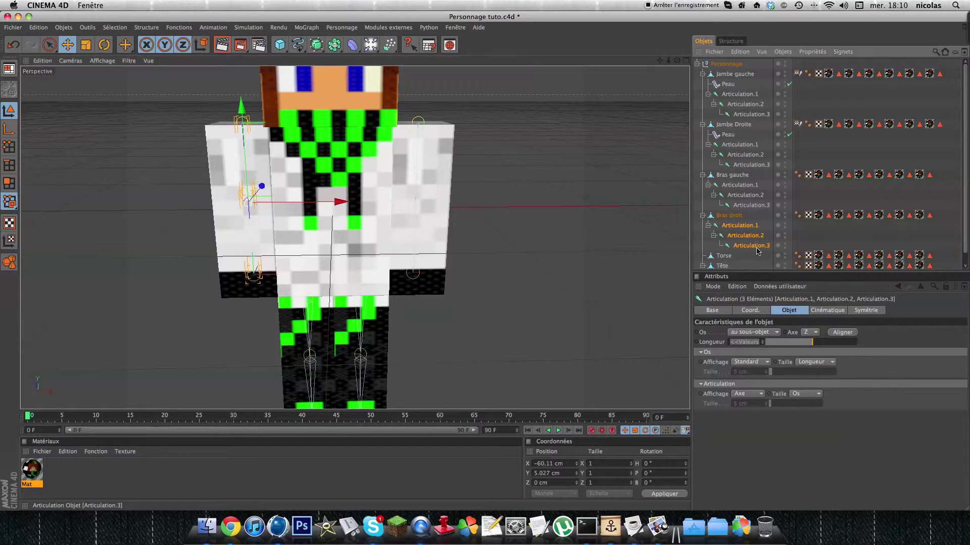
# - Bind the Bras droit mesh to its joints Articulation.1 through Articulation.3
pyautogui.keyDown('shift'); pyautogui.click(729, 215); pyautogui.keyUp('shift')
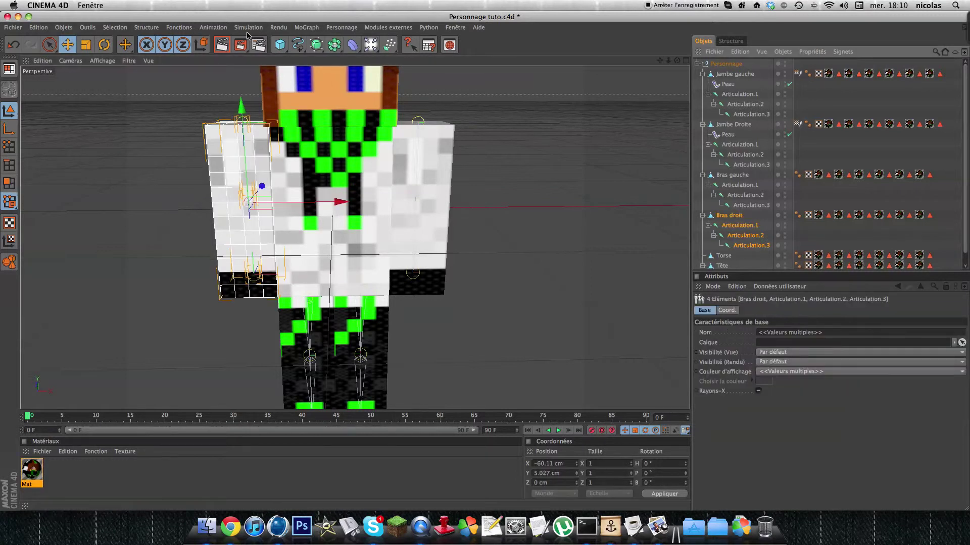
pyautogui.click(342, 28)
pyautogui.moveTo(383, 42)
pyautogui.click(449, 49)
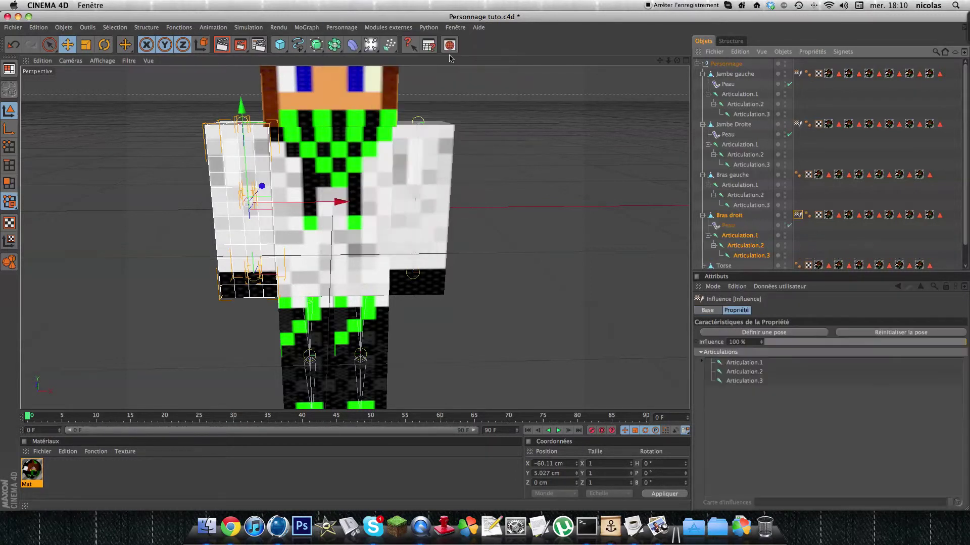
# - Bind the Bras gauche mesh to its joints Articulation.1 through Articulation.3
pyautogui.keyDown('shift'); pyautogui.click(730, 174); pyautogui.keyUp('shift')
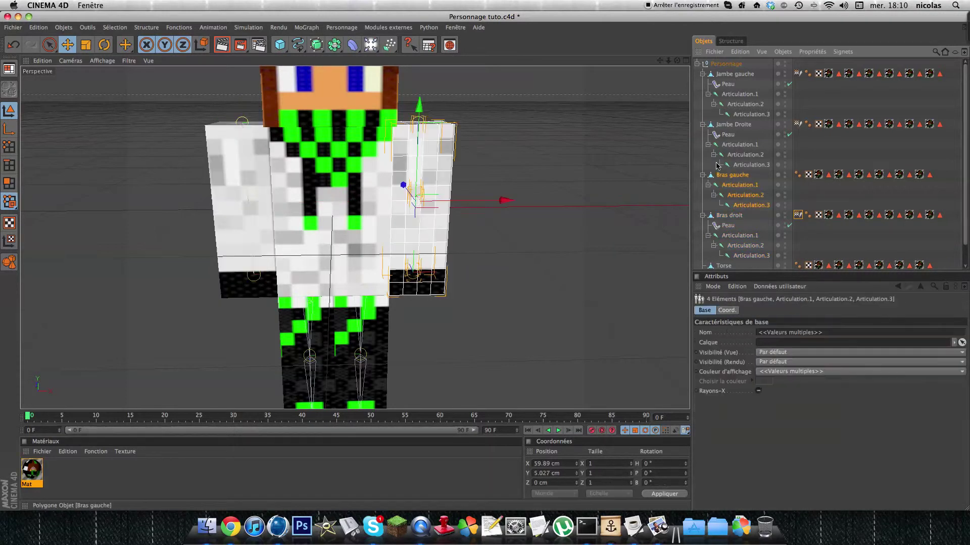
pyautogui.click(342, 27)
pyautogui.moveTo(379, 42)
pyautogui.click(481, 55)
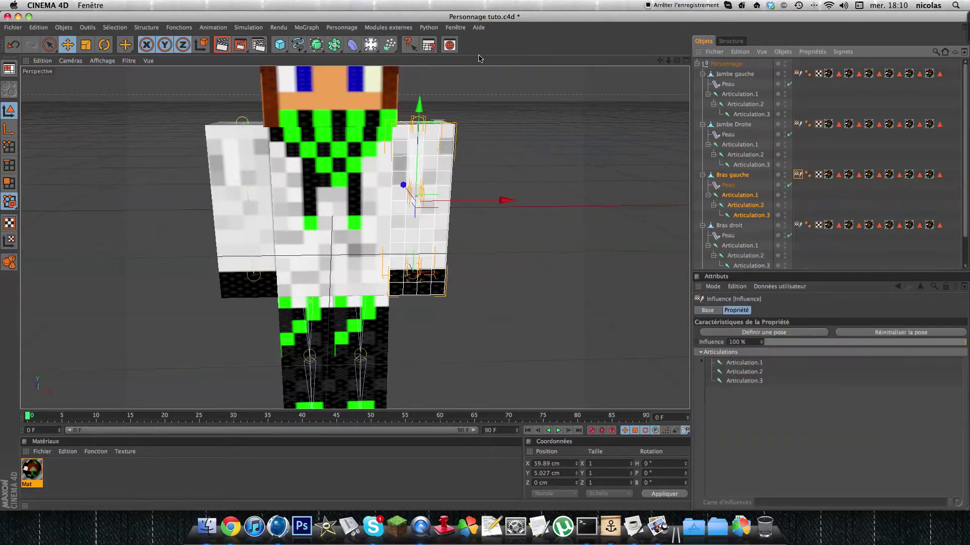
# - Try bending the bound Bras gauche at Articulation.2 in two directions, undoing each rotation, and deselect the joint
pyautogui.click(745, 205)
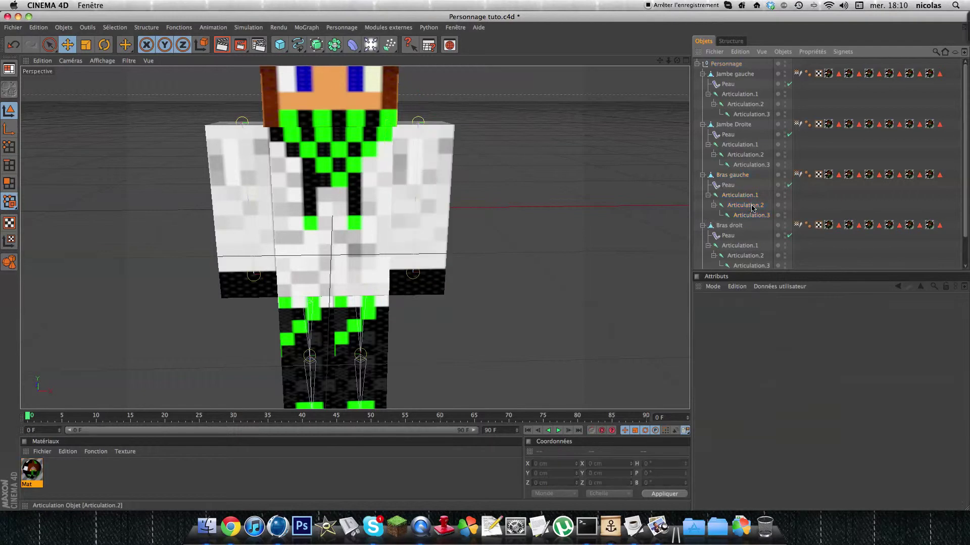
pyautogui.press('r')
pyautogui.moveTo(439, 181); pyautogui.dragTo(333, 204)
pyautogui.press('super+z')
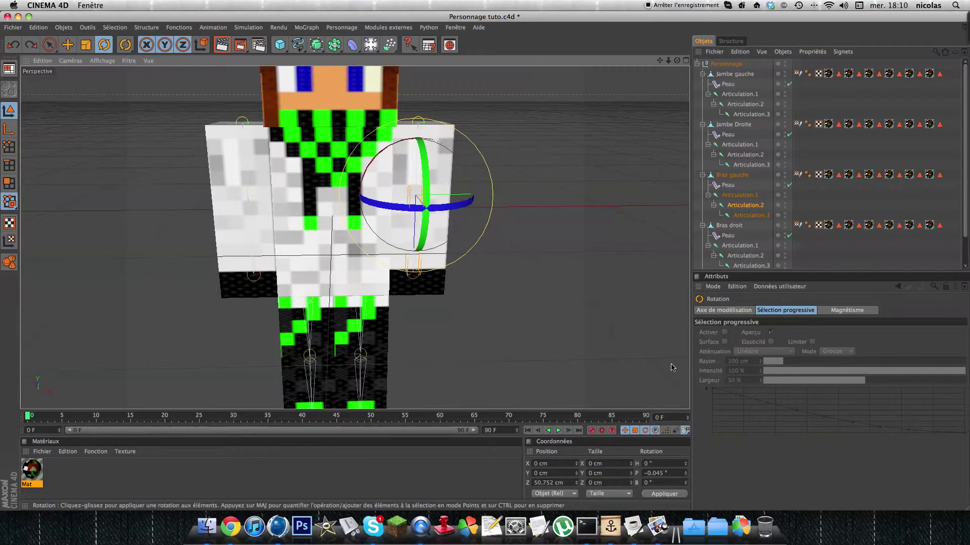
pyautogui.moveTo(467, 202); pyautogui.dragTo(475, 164)
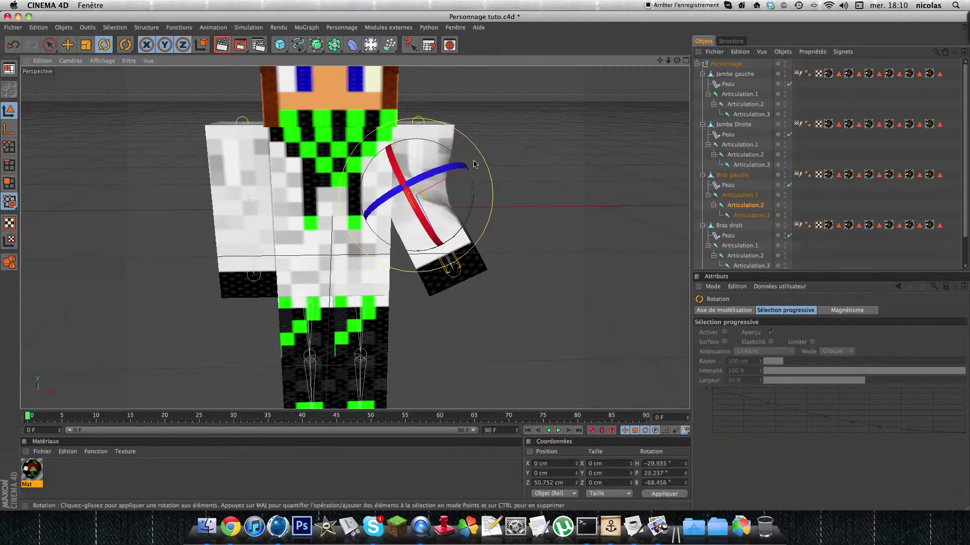
pyautogui.press('super+z')
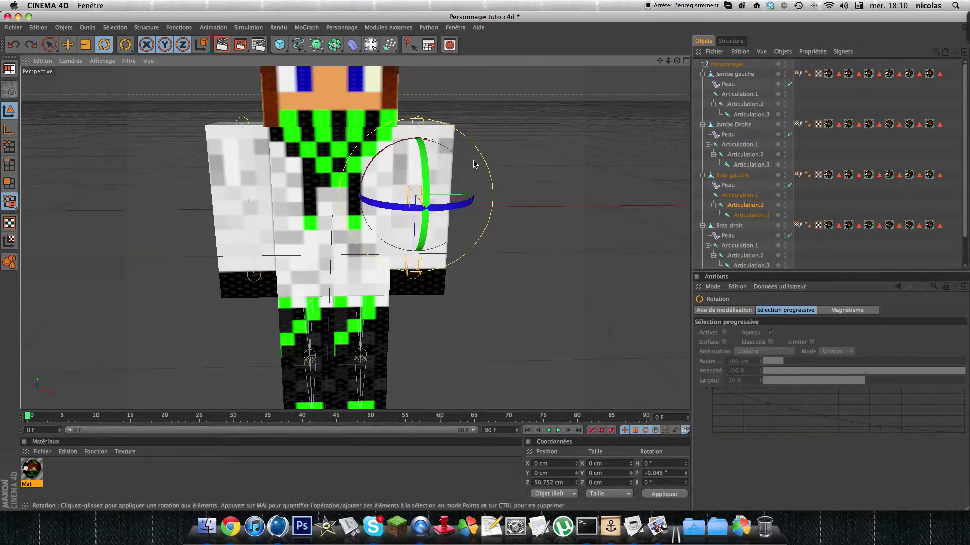
pyautogui.click(749, 189)
# - Collapse the hierarchies of Bras gauche, Bras droit, Jambe Droite and Jambe gauche
pyautogui.click(703, 175)
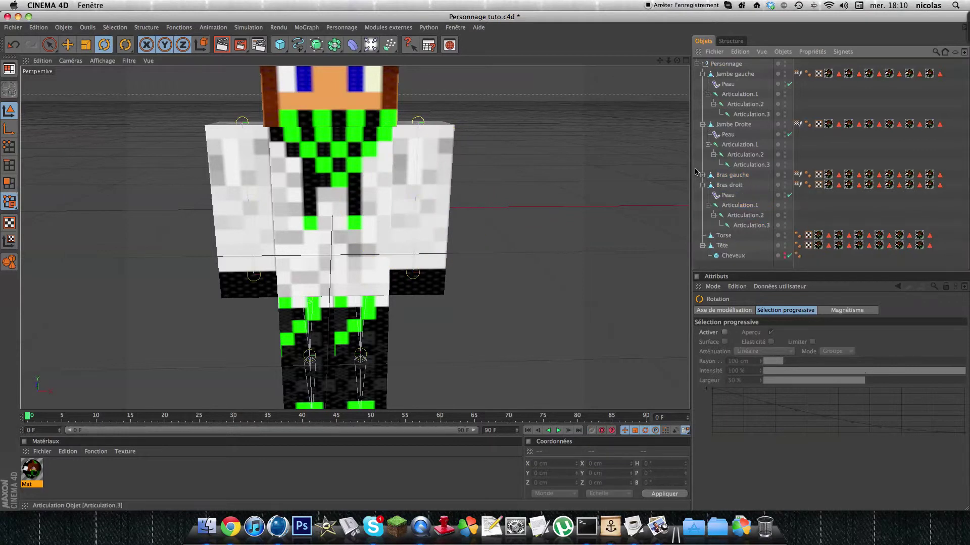
pyautogui.click(703, 185)
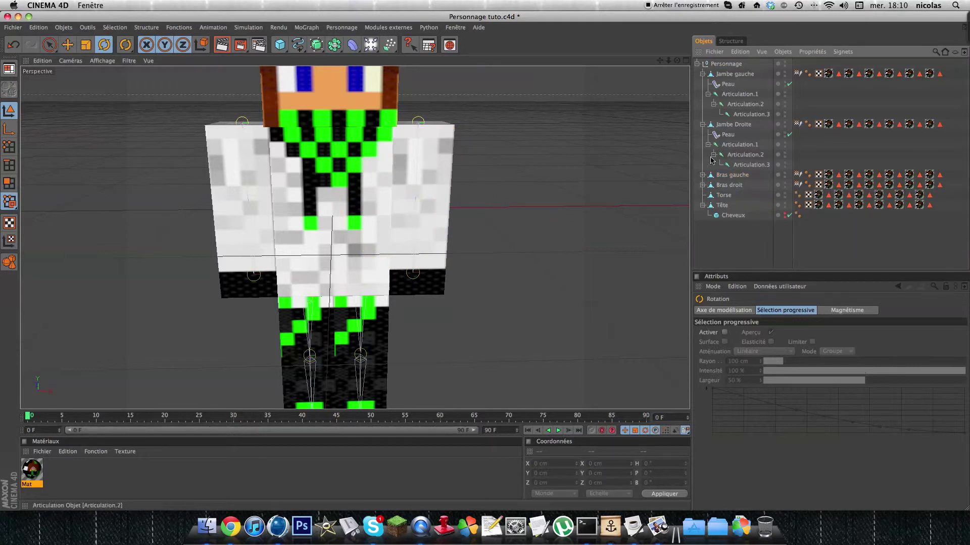
pyautogui.click(702, 124)
pyautogui.click(702, 74)
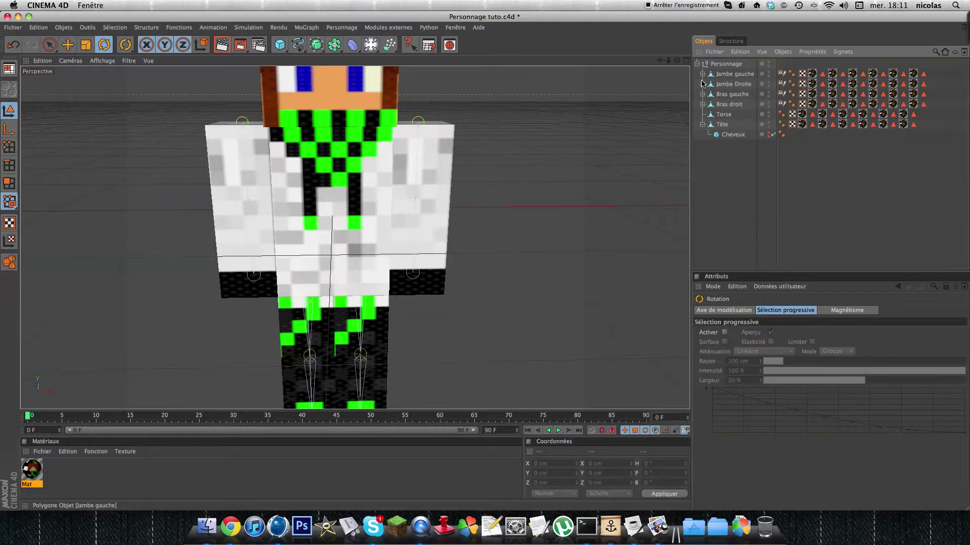
# - Select Torse to locate it, show the front view full size centred on the torso, and clear the selection
pyautogui.click(722, 114)
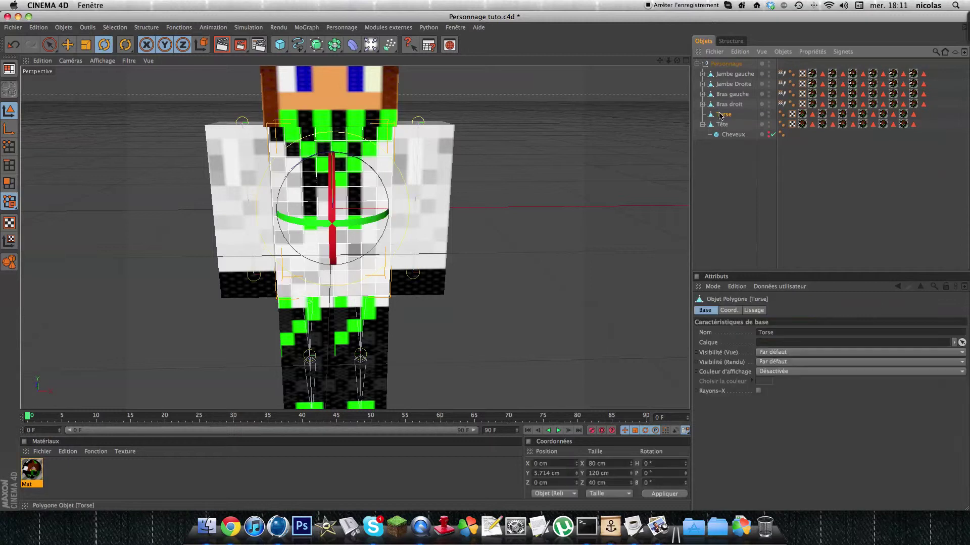
pyautogui.click(686, 61)
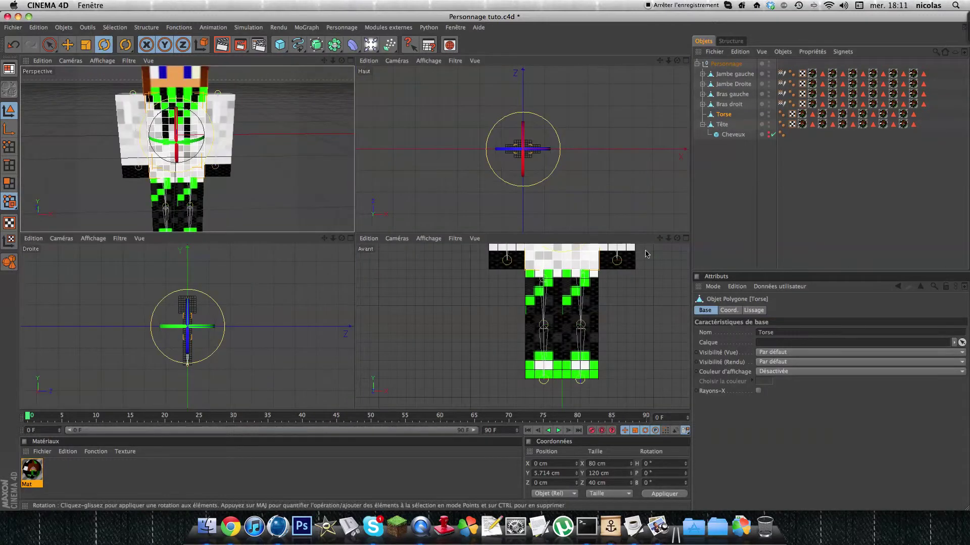
pyautogui.click(686, 238)
pyautogui.moveTo(660, 60); pyautogui.dragTo(660, 62)
pyautogui.click(592, 123)
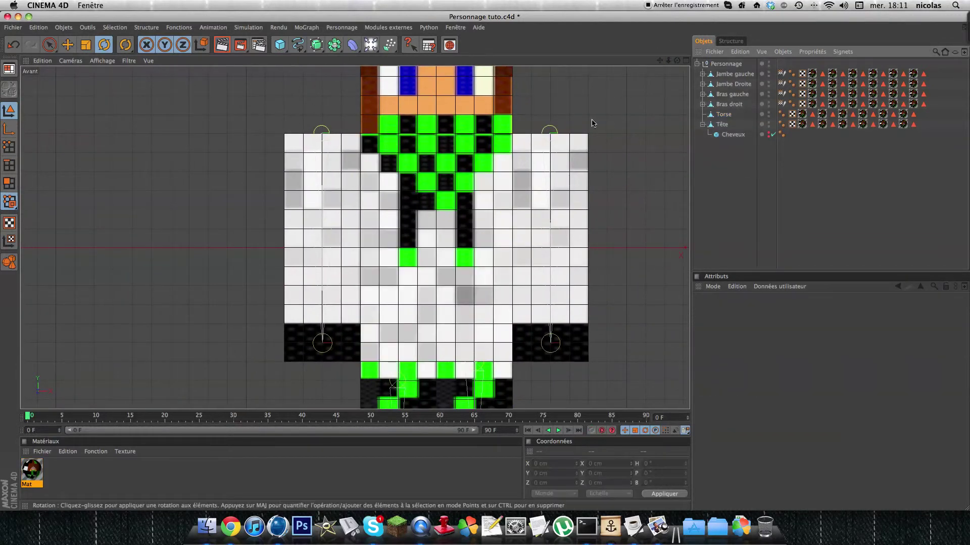
# - Draw a vertical chain of three joints for Torse, from its bottom centre through its middle to the neck
pyautogui.click(551, 136)
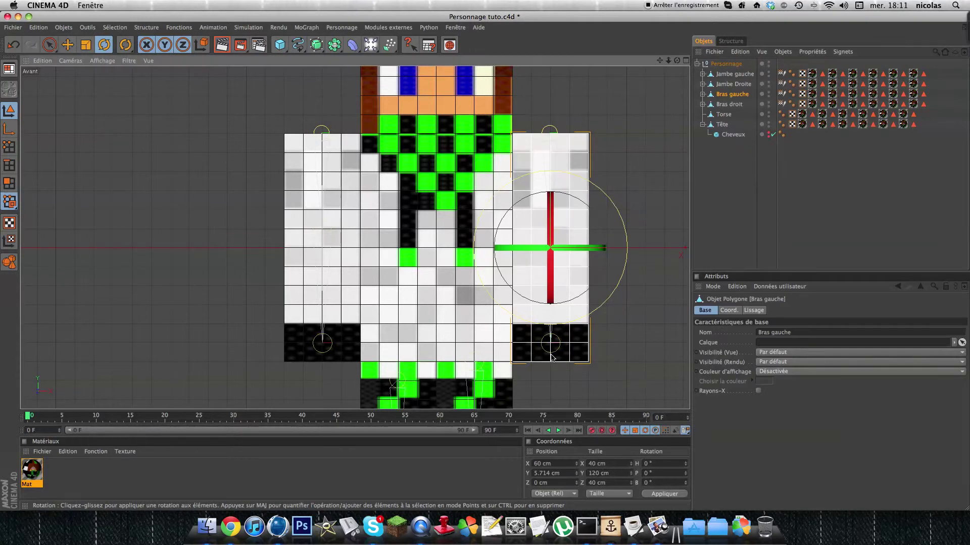
pyautogui.moveTo(659, 60); pyautogui.dragTo(664, 60)
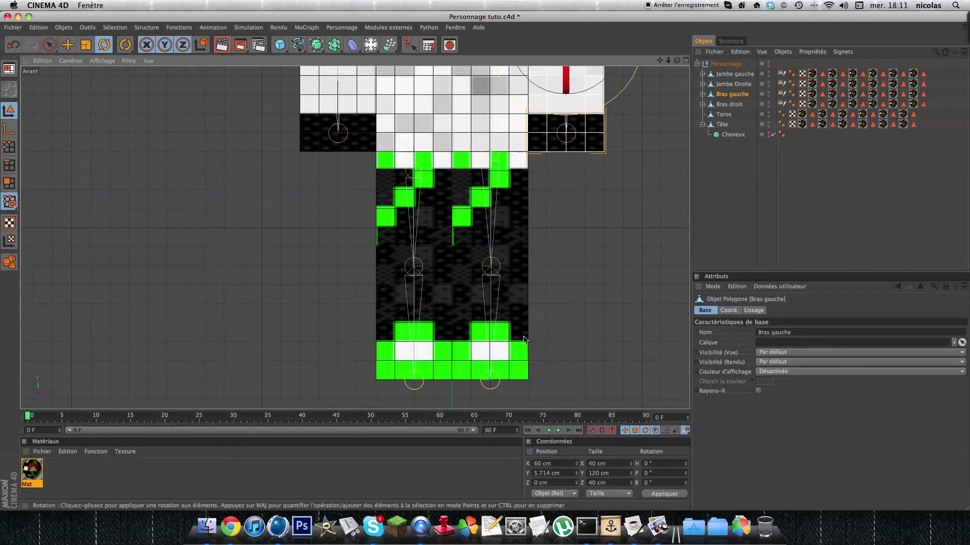
pyautogui.moveTo(660, 60); pyautogui.dragTo(660, 61)
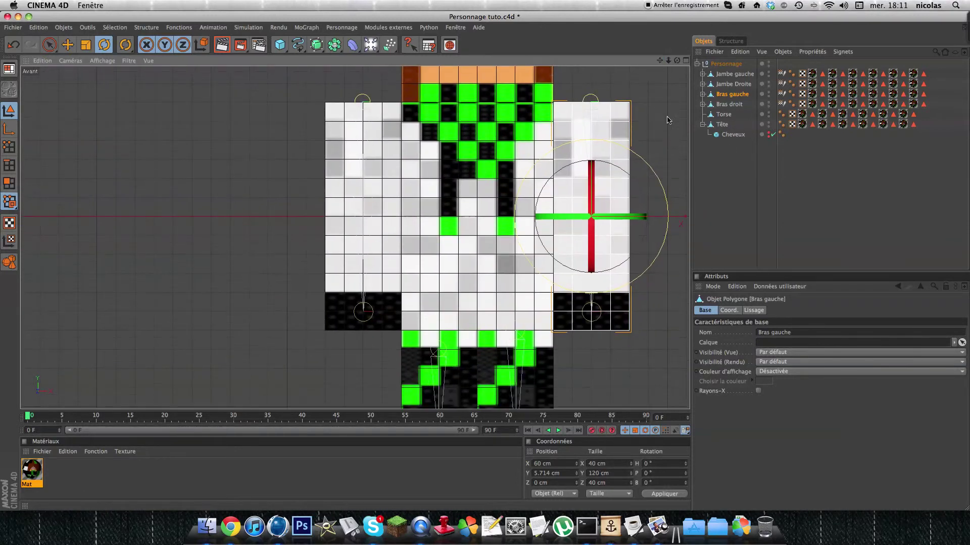
pyautogui.click(722, 115)
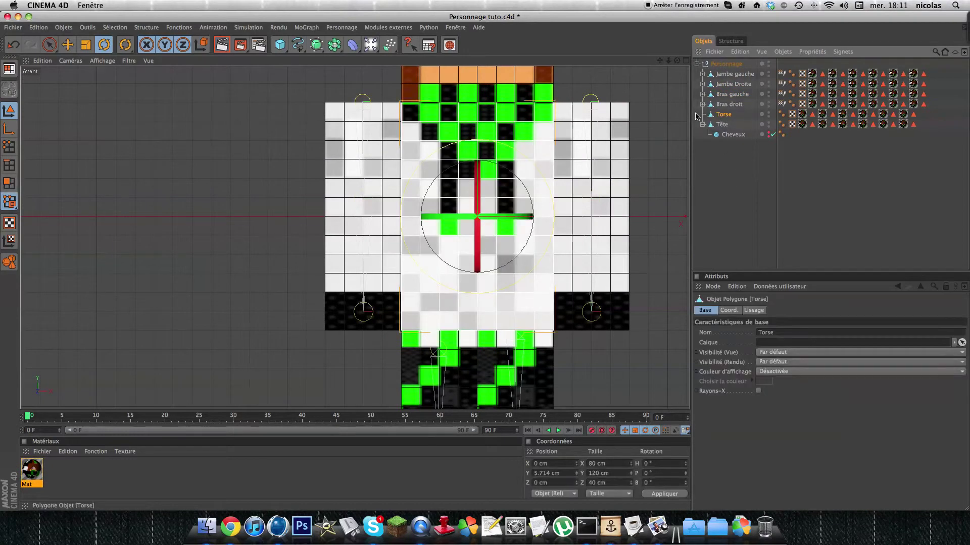
pyautogui.moveTo(125, 44); pyautogui.dragTo(161, 91)
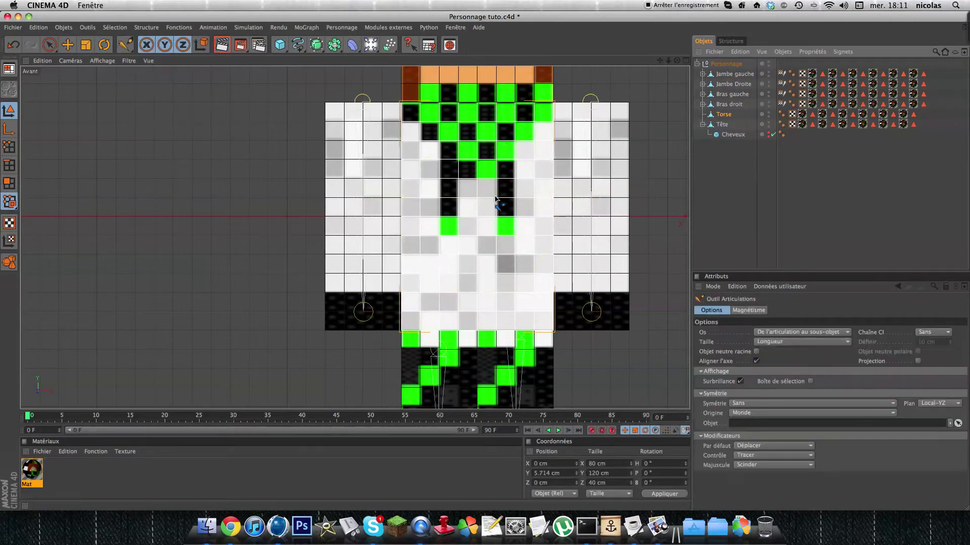
pyautogui.keyDown('ctrl'); pyautogui.click(478, 333); pyautogui.keyUp('ctrl')
pyautogui.moveTo(477, 333); pyautogui.dragTo(478, 314)
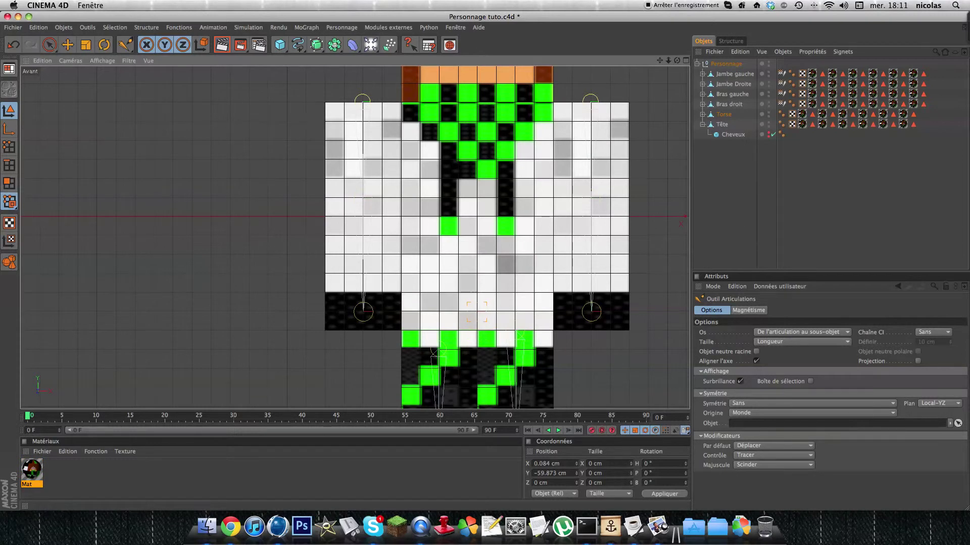
pyautogui.keyDown('ctrl'); pyautogui.click(477, 221); pyautogui.keyUp('ctrl')
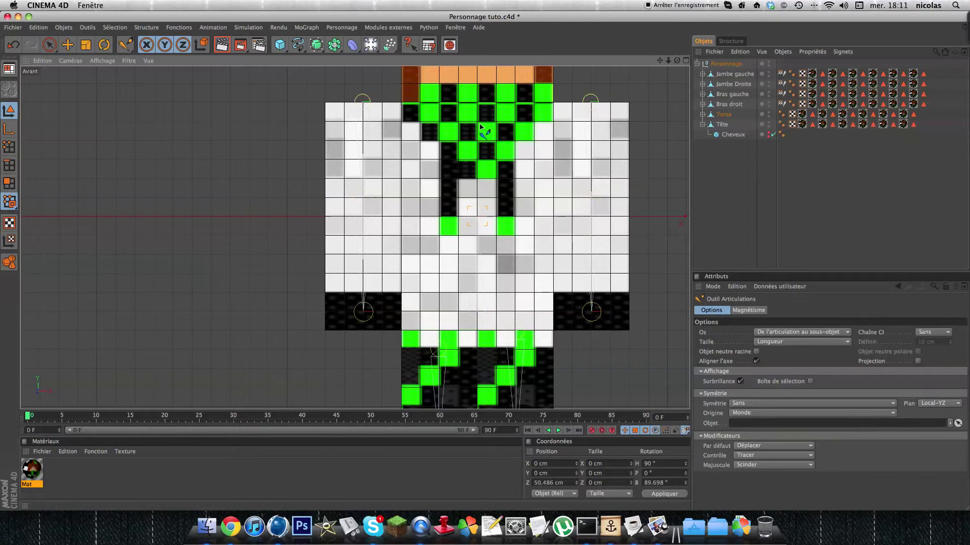
pyautogui.keyDown('ctrl'); pyautogui.click(478, 104); pyautogui.keyUp('ctrl')
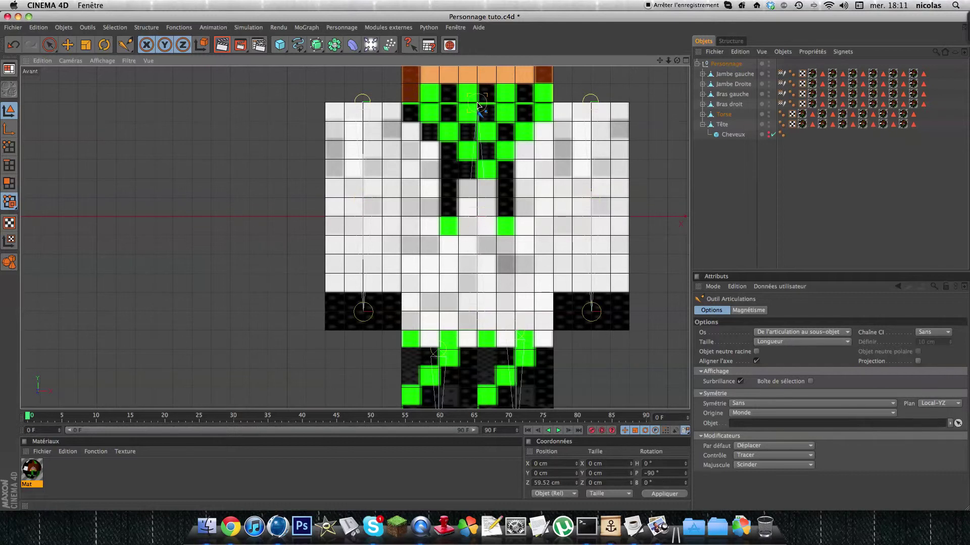
# - Reposition the lowest Torse joint at the torso's bottom centre, at about X -0.07 cm and Y -60.03 cm
pyautogui.scroll(5, 480, 317)
pyautogui.moveTo(659, 60); pyautogui.dragTo(623, 98)
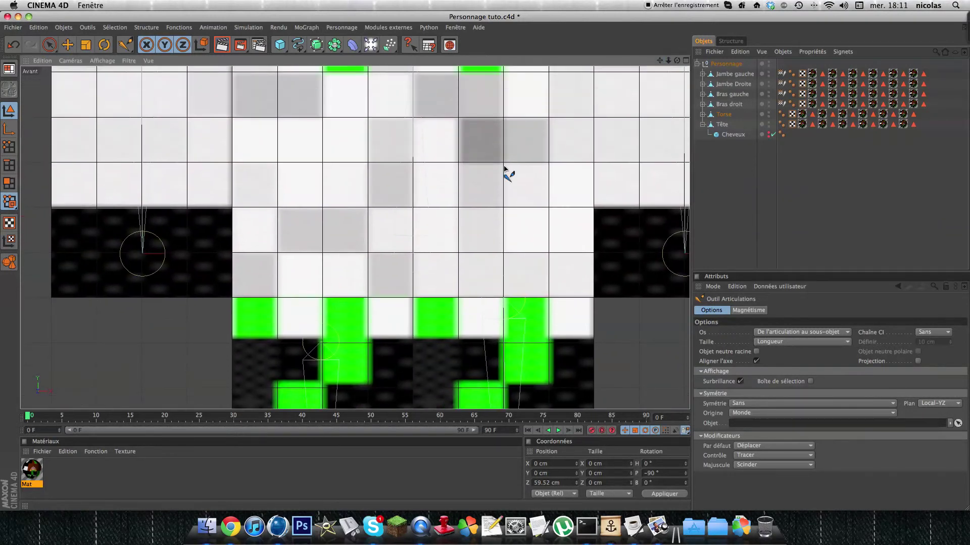
pyautogui.keyDown('ctrl'); pyautogui.click(413, 293); pyautogui.keyUp('ctrl')
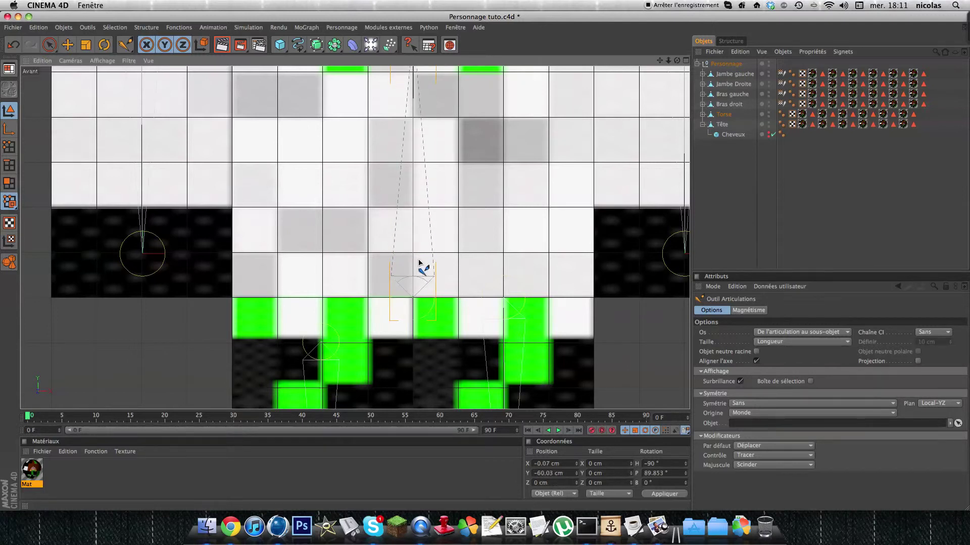
pyautogui.scroll(-1, 426, 259)
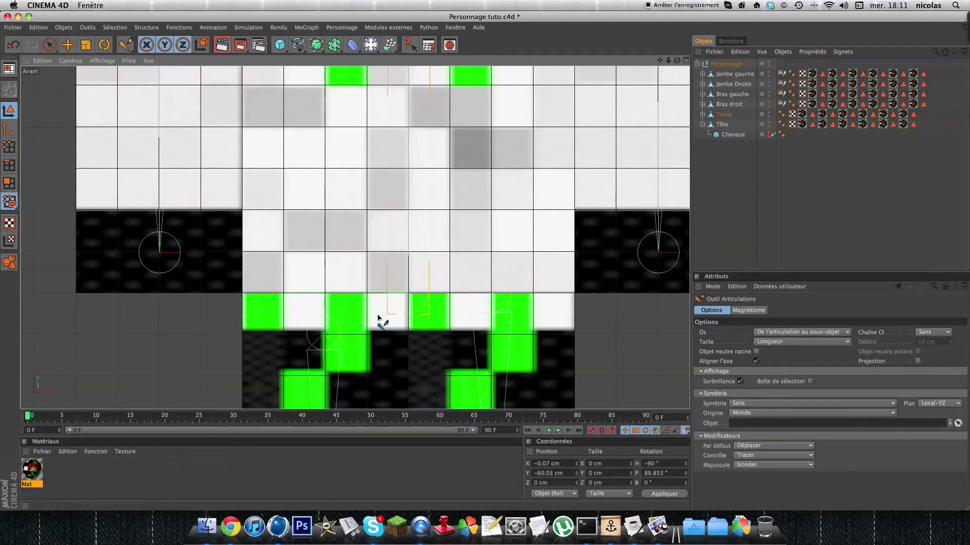
pyautogui.scroll(-5, 427, 221)
pyautogui.scroll(4, 429, 217)
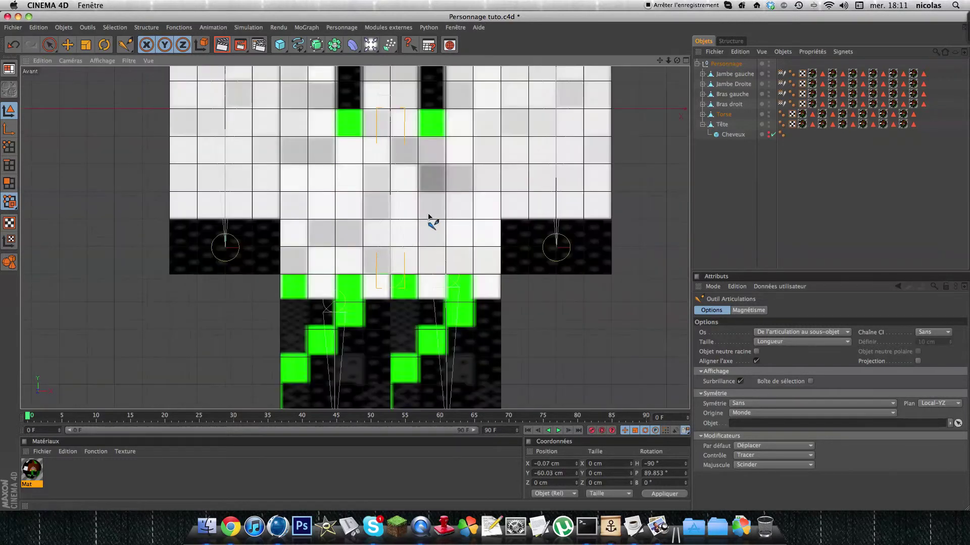
pyautogui.scroll(-2, 430, 217)
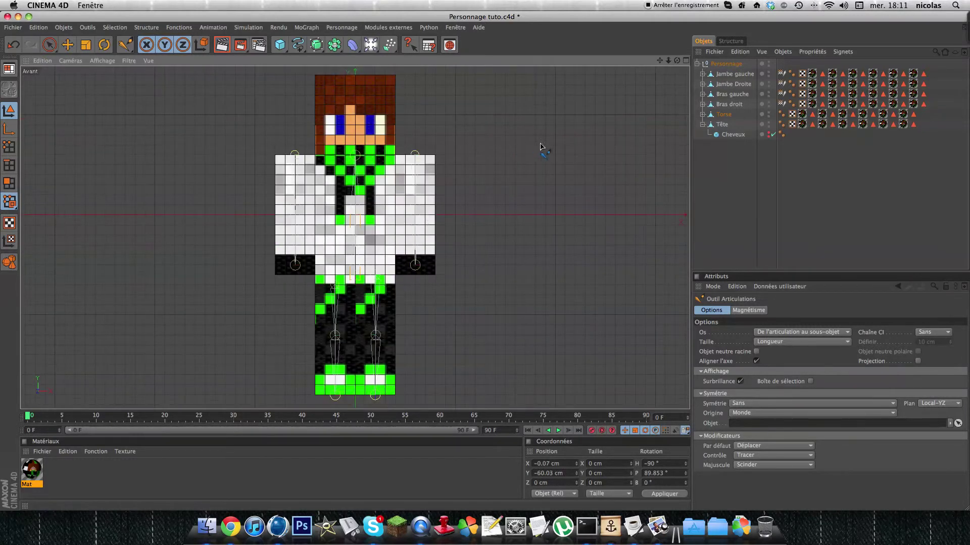
# - Show the perspective view full size, unfold Torse's hierarchy and select Articulation.2 with the Rotate tool active
pyautogui.click(685, 60)
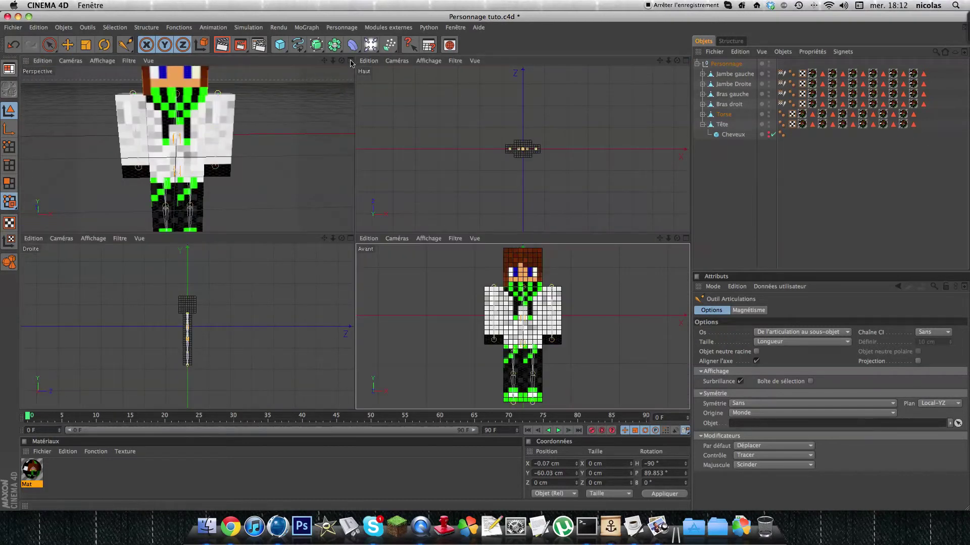
pyautogui.click(350, 60)
pyautogui.scroll(-3, 531, 209)
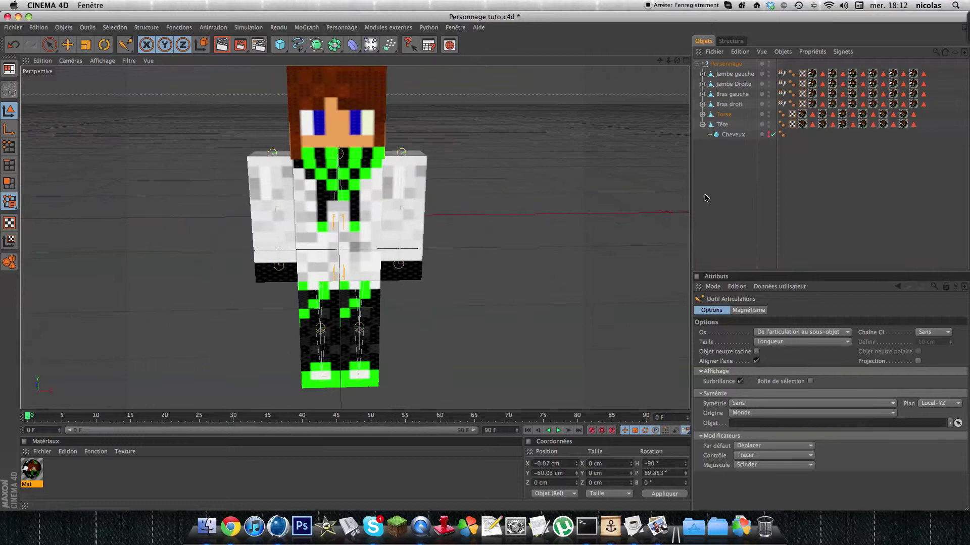
pyautogui.click(49, 45)
pyautogui.click(702, 114)
pyautogui.click(745, 134)
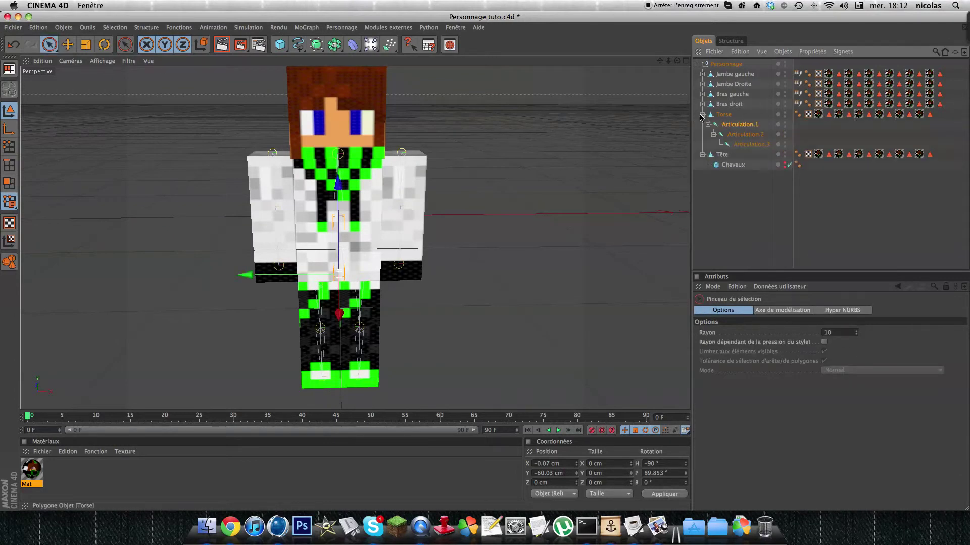
pyautogui.press('r')
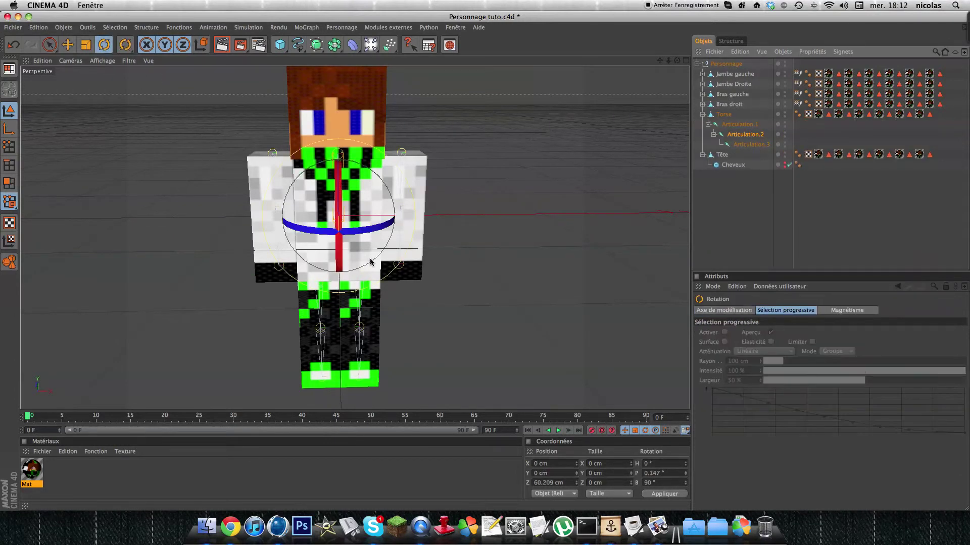
pyautogui.moveTo(340, 205); pyautogui.dragTo(338, 205)
# - Bind the Torse mesh to its joints Articulation.1 through Articulation.3
pyautogui.click(751, 145)
pyautogui.keyDown('shift'); pyautogui.click(724, 114); pyautogui.keyUp('shift')
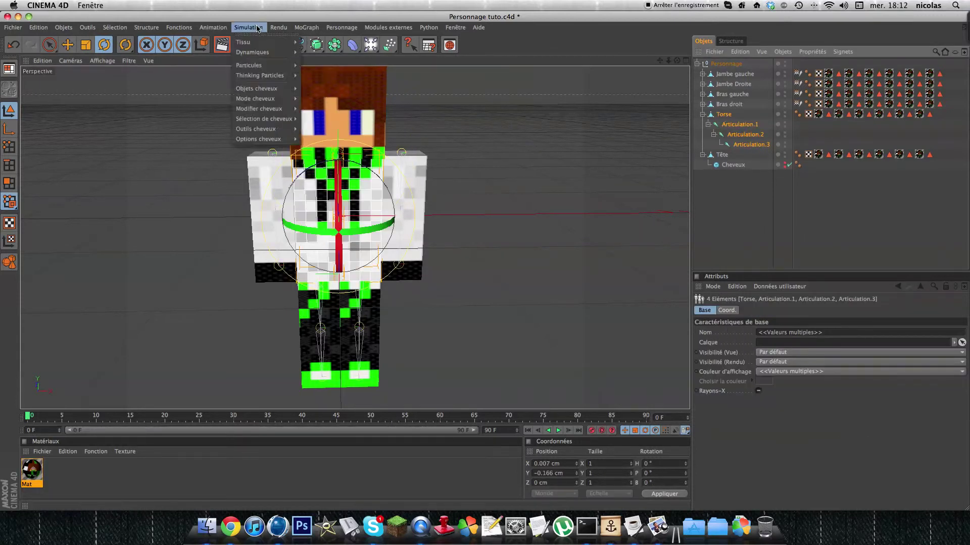
pyautogui.click(341, 27)
pyautogui.moveTo(374, 39)
pyautogui.click(462, 55)
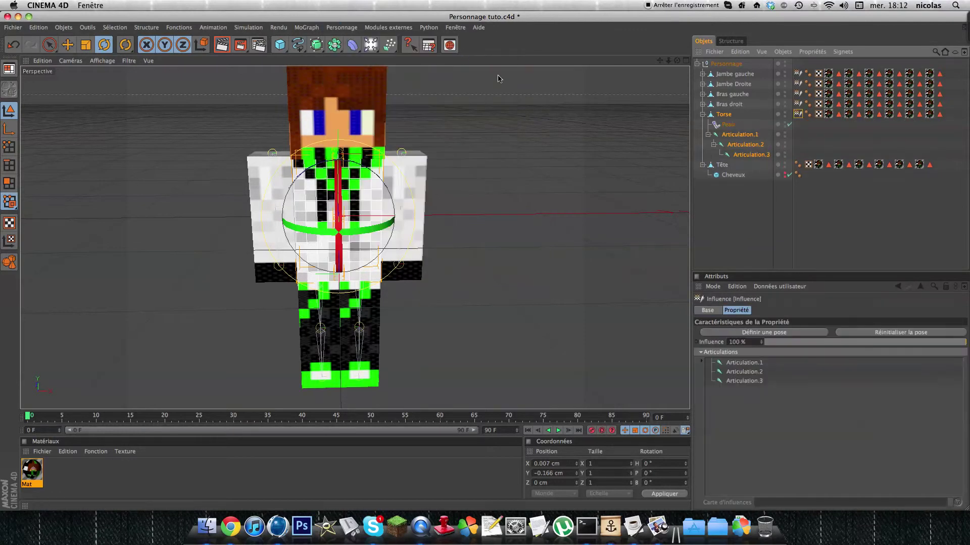
# - Try bending the bound Torse at Articulation.2, undo the rotation and clear the selection
pyautogui.click(766, 209)
pyautogui.click(745, 144)
pyautogui.moveTo(339, 167); pyautogui.dragTo(342, 254)
pyautogui.press('super+z')
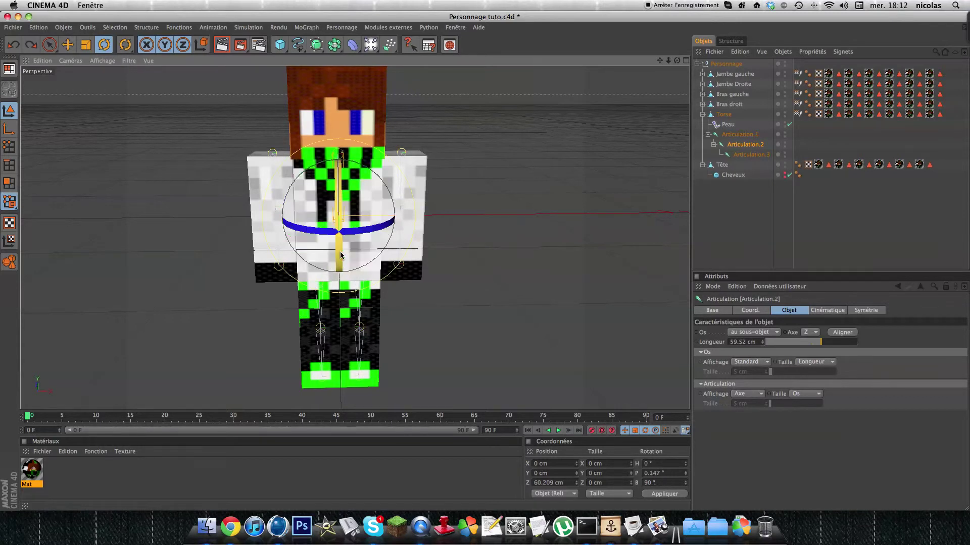
pyautogui.click(734, 190)
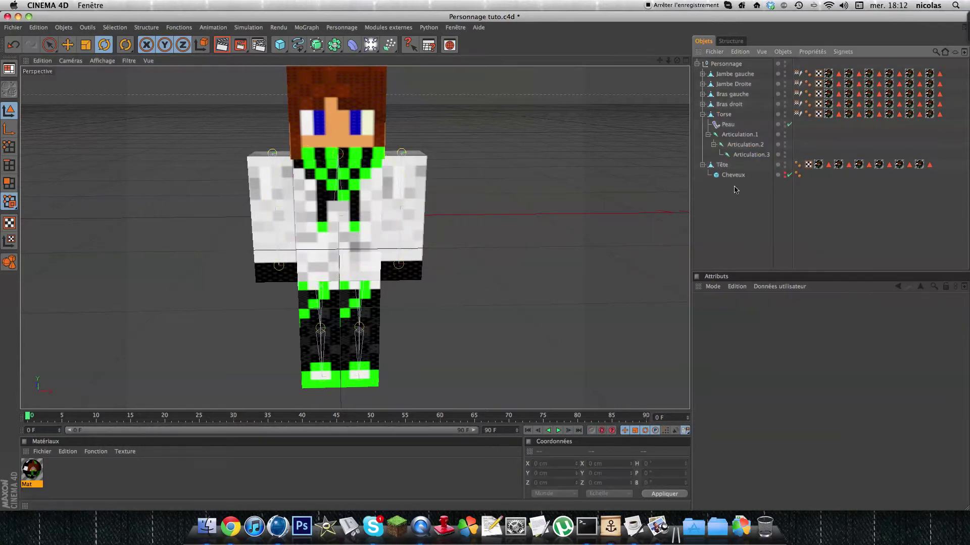
# - Unfold Bras droit and Bras gauche, and parent the Bras gauche joint chain under Torse's Articulation.3
pyautogui.click(751, 154)
pyautogui.click(702, 104)
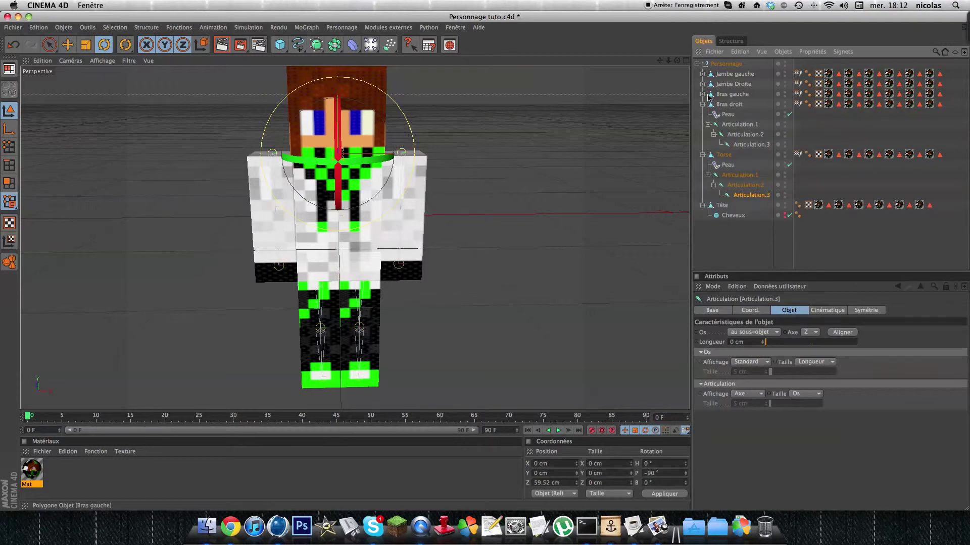
pyautogui.click(702, 94)
pyautogui.click(741, 114)
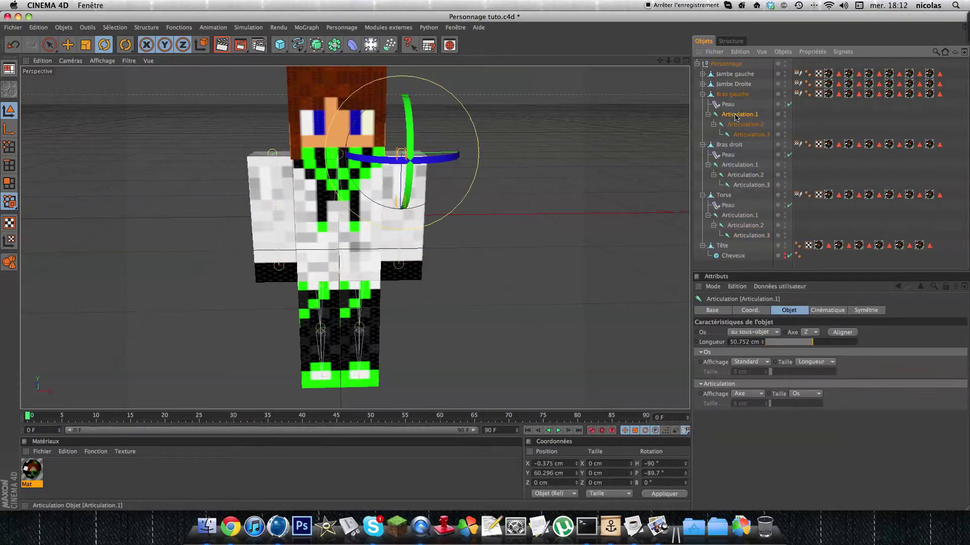
pyautogui.moveTo(736, 117); pyautogui.dragTo(757, 236)
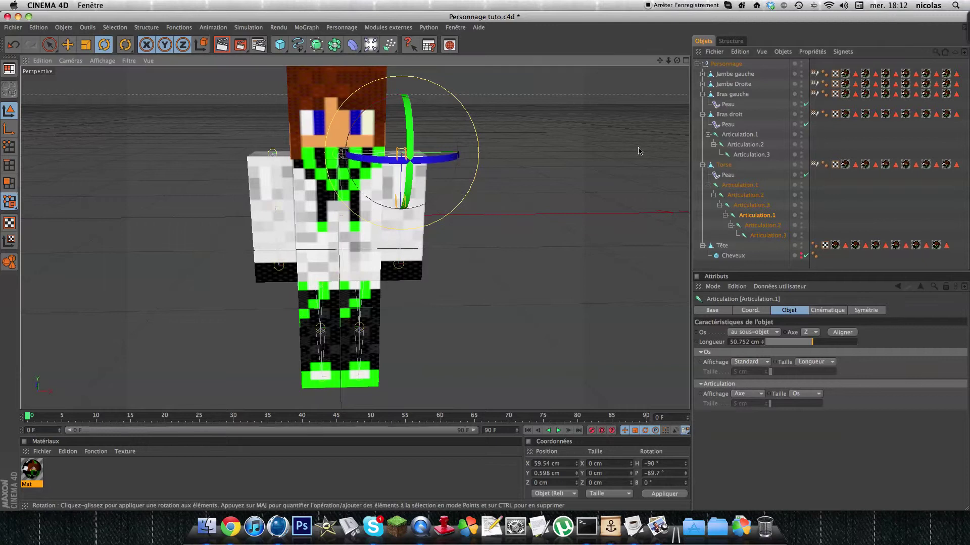
pyautogui.click(375, 151)
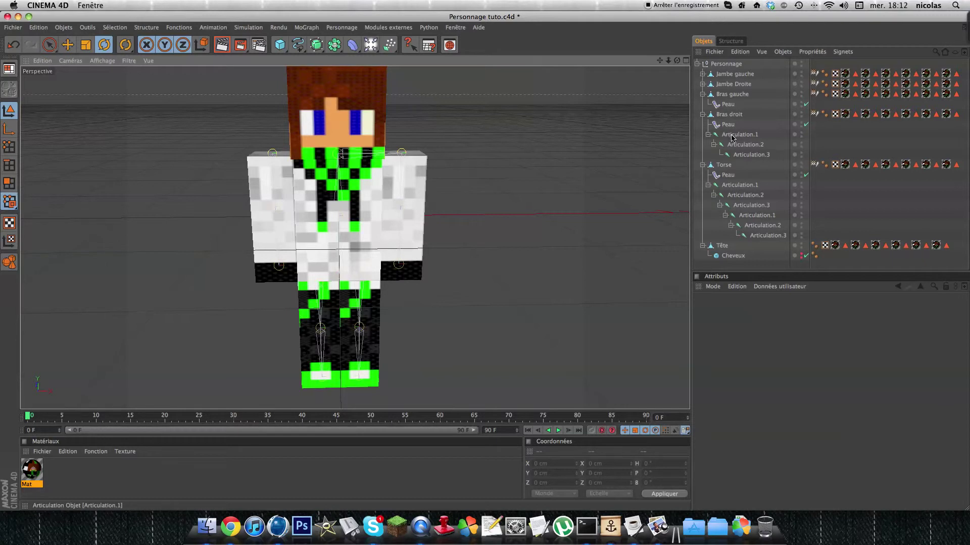
# - Collapse the left arm chain under Torse's Articulation.3 and rename its root joint as Articulation Bras Gauche
pyautogui.click(725, 216)
pyautogui.doubleClick(752, 215)
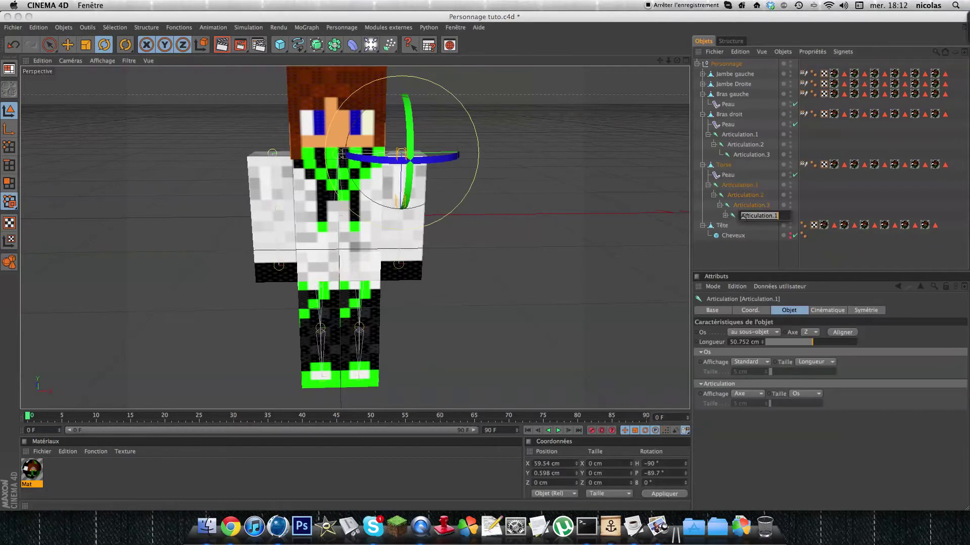
pyautogui.press('Right')
pyautogui.press('BackSpace')
pyautogui.write('Bras Gauche')
pyautogui.press('Return')
# - Rename Bras droit's root joint as Articulation Bras Droit and parent its collapsed chain under Torse's Articulation.3
pyautogui.doubleClick(738, 135)
pyautogui.press('Right')
pyautogui.press('BackSpace')
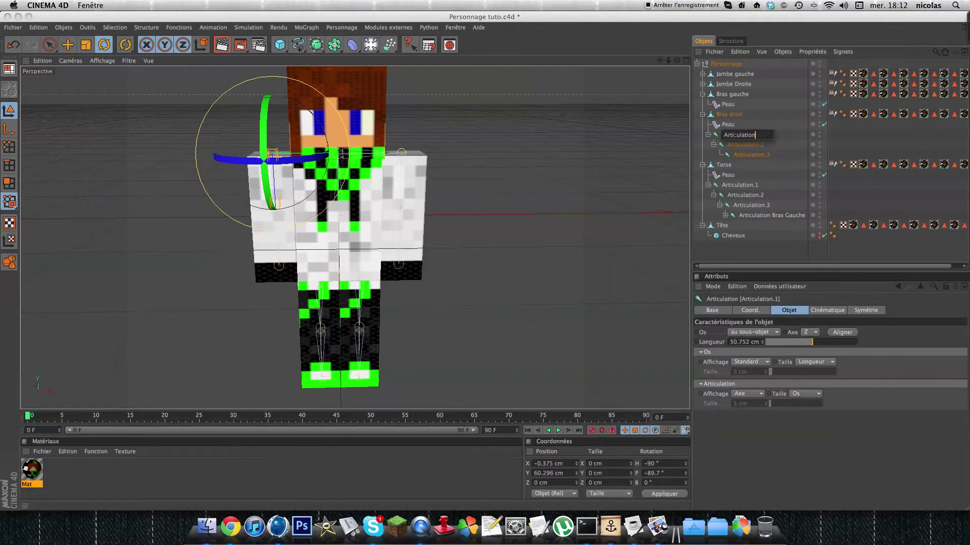
pyautogui.write('Bras Droit')
pyautogui.press('Return')
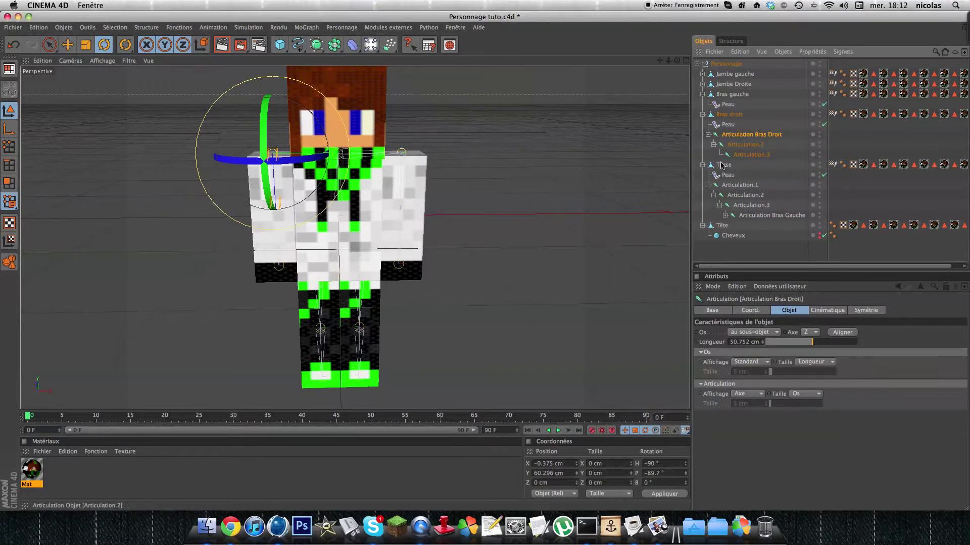
pyautogui.click(708, 134)
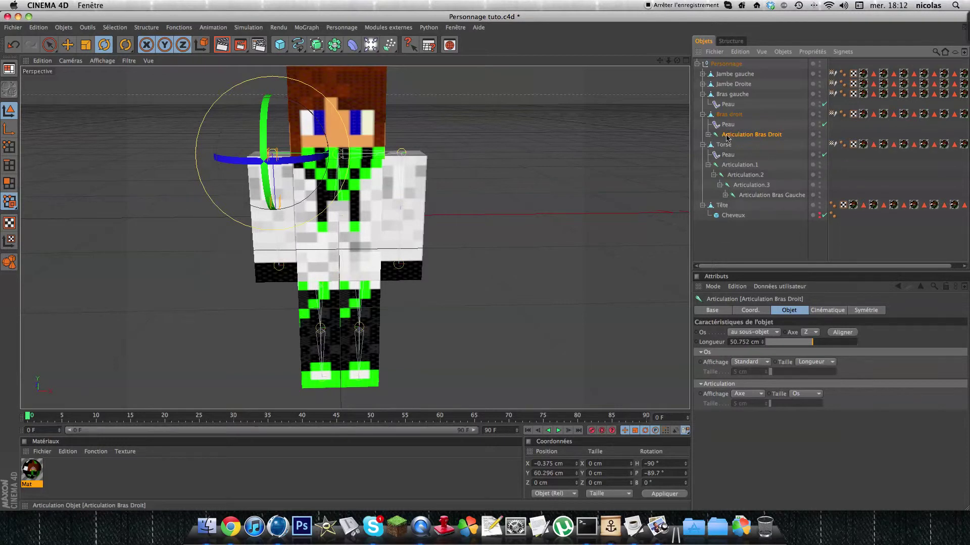
pyautogui.moveTo(742, 134); pyautogui.dragTo(760, 187)
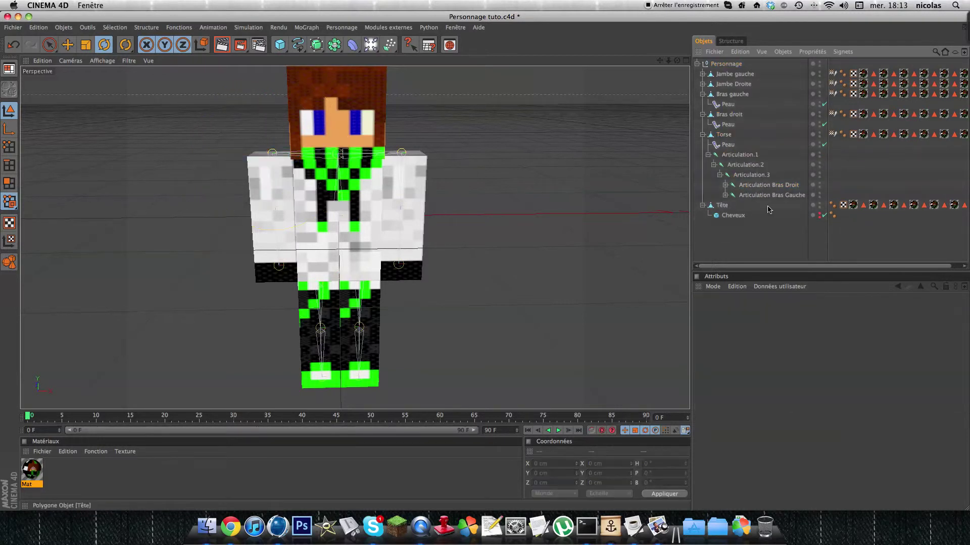
# - Try rotating Torse's Articulation.2 with both arm chains attached, undo the rotation and clear the selection
pyautogui.click(750, 167)
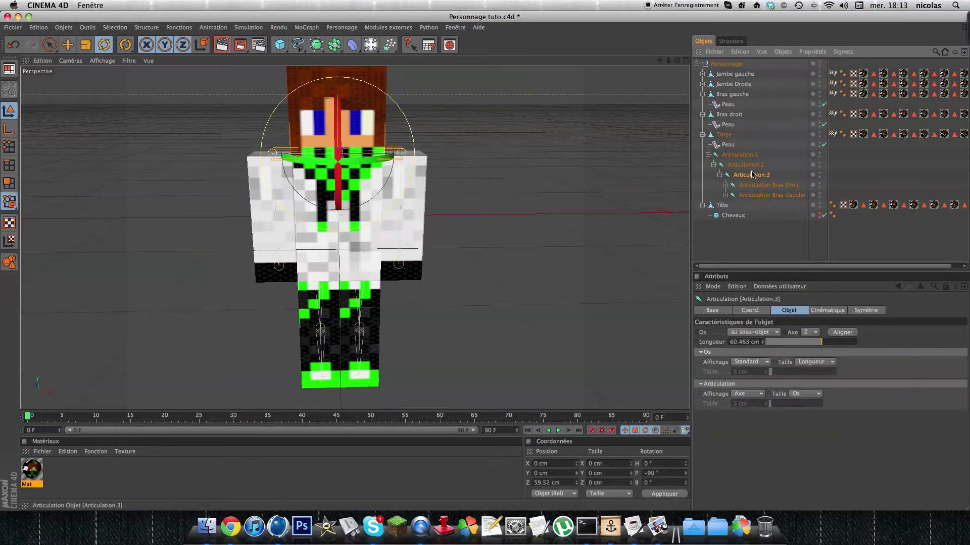
pyautogui.moveTo(364, 232); pyautogui.dragTo(335, 167)
pyautogui.press('super+z')
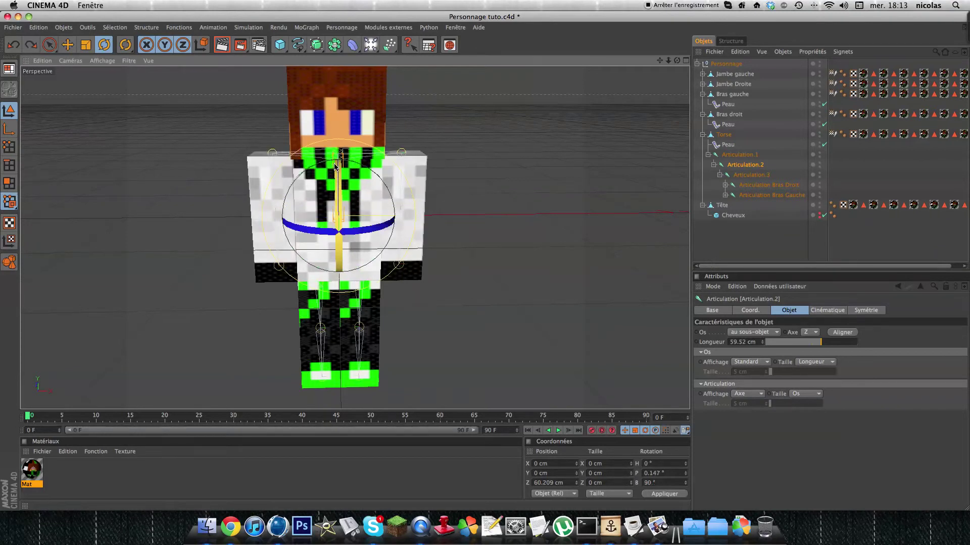
pyautogui.click(720, 237)
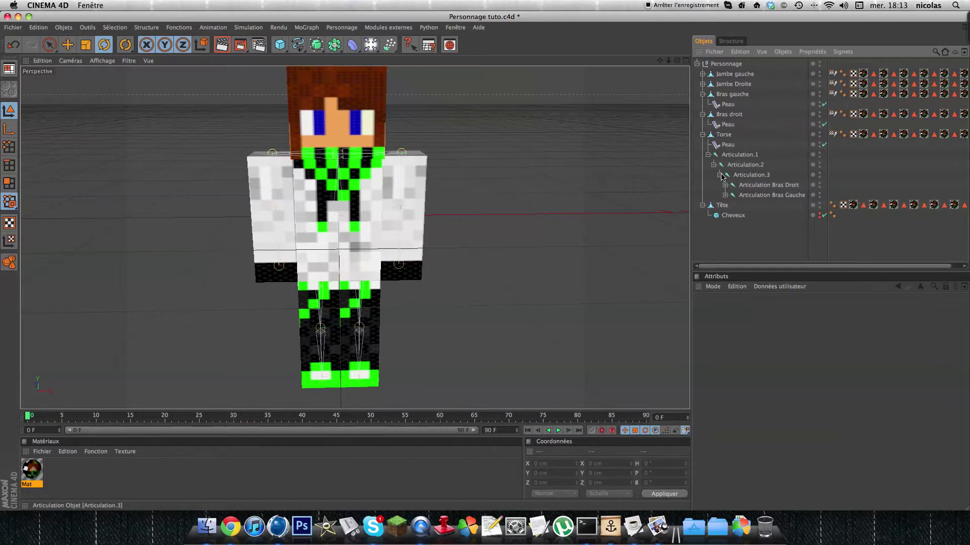
# - Select Tête to locate it and add a null object to the scene
pyautogui.click(722, 206)
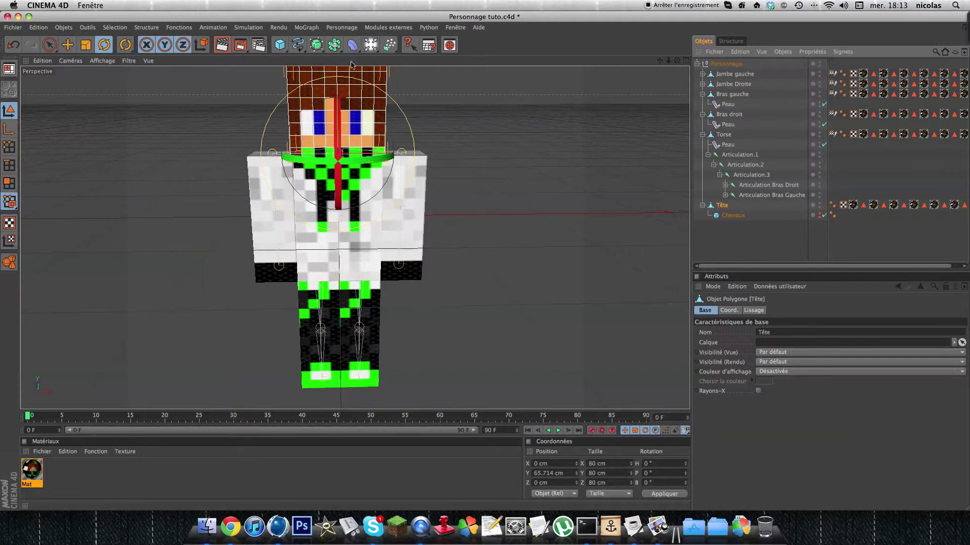
pyautogui.moveTo(287, 48); pyautogui.dragTo(310, 130)
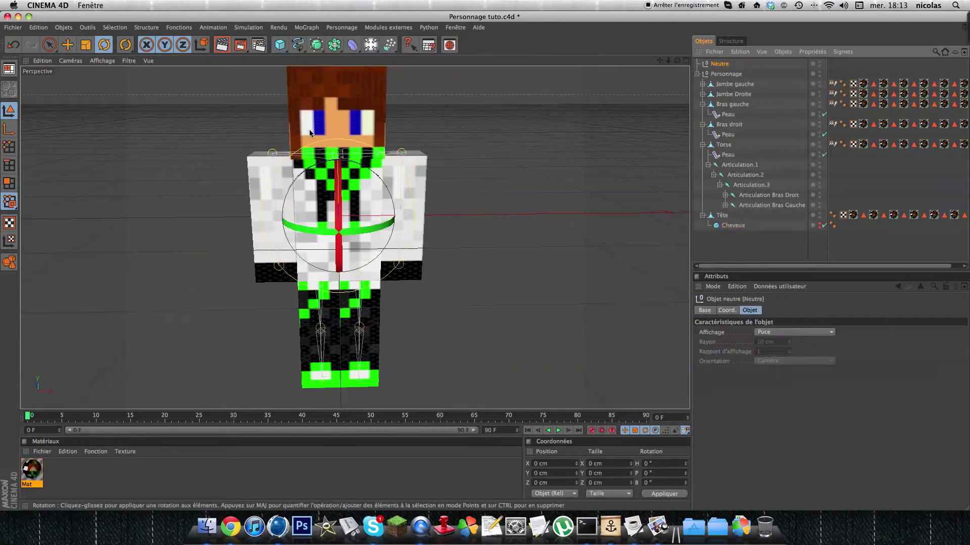
# - Rename the new null object as Cible Tête and parent it under Tête
pyautogui.doubleClick(718, 64)
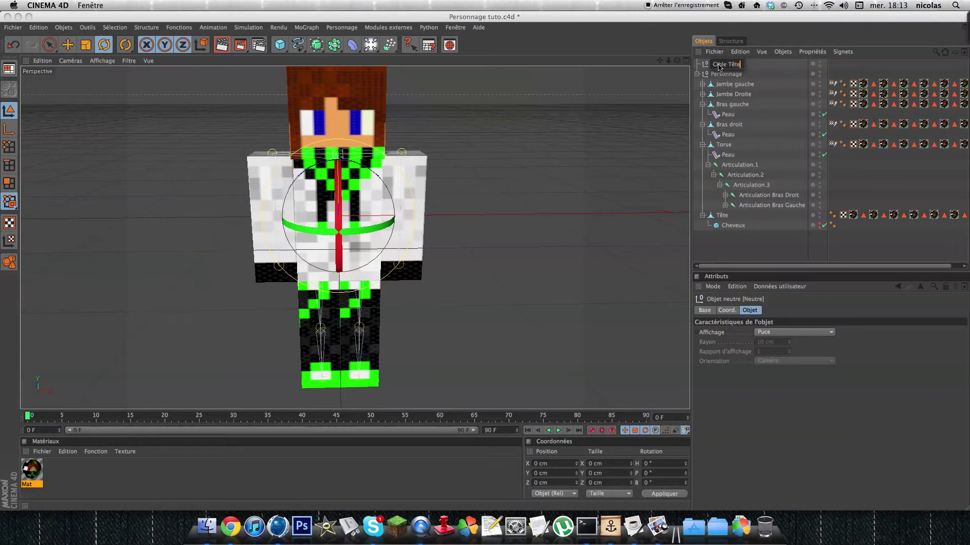
pyautogui.press('Return')
pyautogui.moveTo(719, 67); pyautogui.dragTo(721, 218)
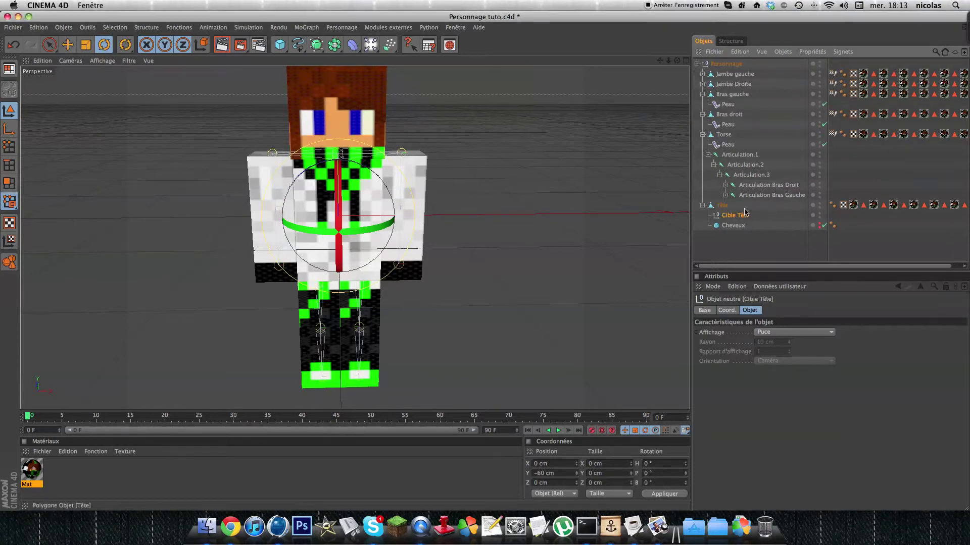
# - Set Cible Tête's Y position relative to Tête to 0 cm
pyautogui.click(563, 473)
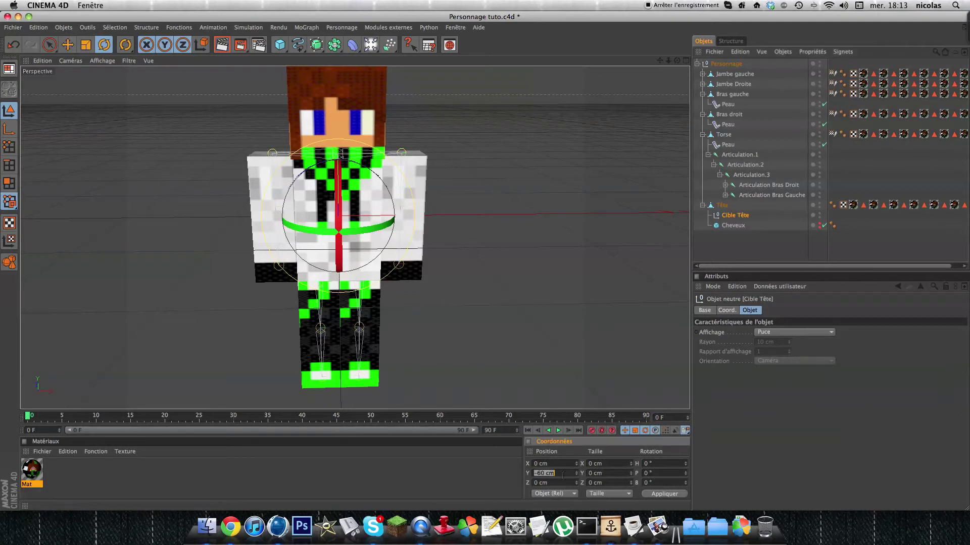
pyautogui.write('0')
pyautogui.press('Return')
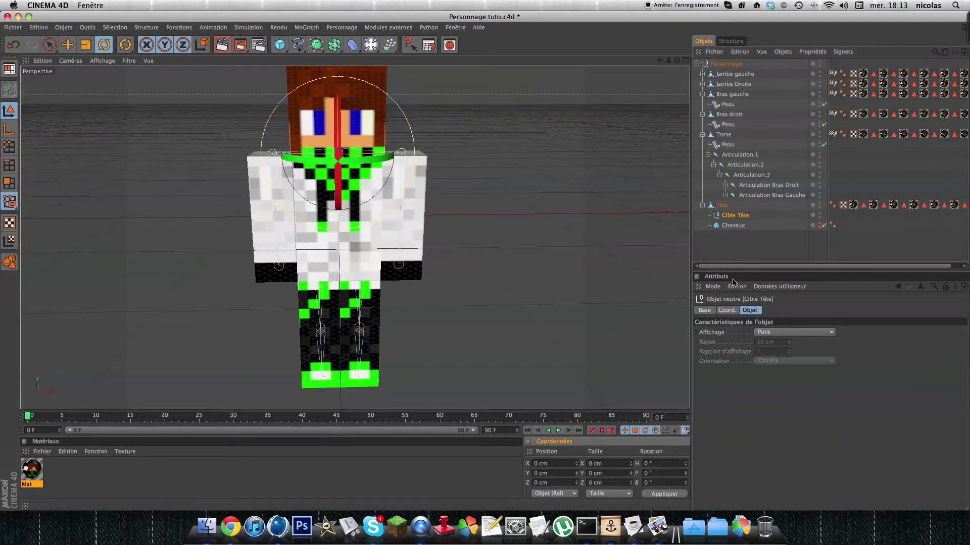
# - Examine from several angles where the axes of Tête and Cible Tête sit at the neck, using the Move tool
pyautogui.press('e')
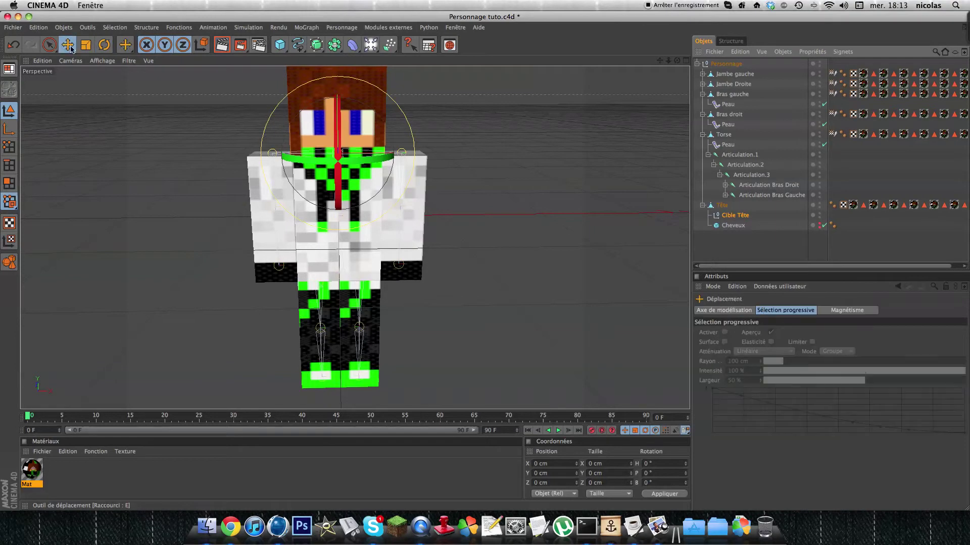
pyautogui.keyDown('alt'); pyautogui.moveTo(439, 209); pyautogui.dragTo(470, 222); pyautogui.keyUp('alt')
pyautogui.keyDown('alt'); pyautogui.moveTo(233, 146); pyautogui.dragTo(284, 90); pyautogui.keyUp('alt')
pyautogui.keyDown('alt'); pyautogui.moveTo(430, 177); pyautogui.dragTo(383, 138); pyautogui.keyUp('alt')
pyautogui.click(723, 206)
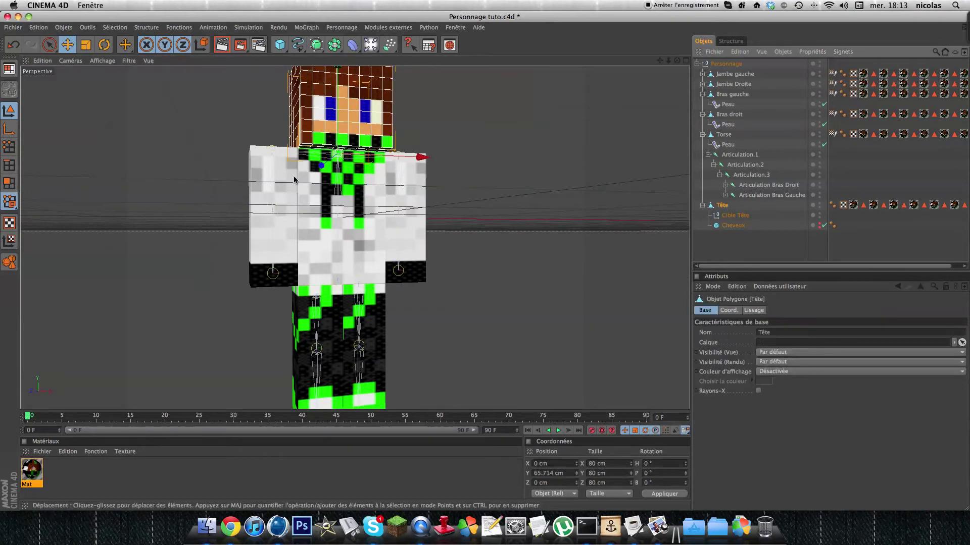
pyautogui.click(727, 217)
pyautogui.moveTo(565, 204)
pyautogui.keyDown('alt'); pyautogui.mouseDown()
pyautogui.moveTo(578, 236)
pyautogui.moveTo(619, 245)
pyautogui.moveTo(657, 222)
pyautogui.moveTo(720, 225)
pyautogui.moveTo(553, 212)
pyautogui.mouseUp(); pyautogui.keyUp('alt')
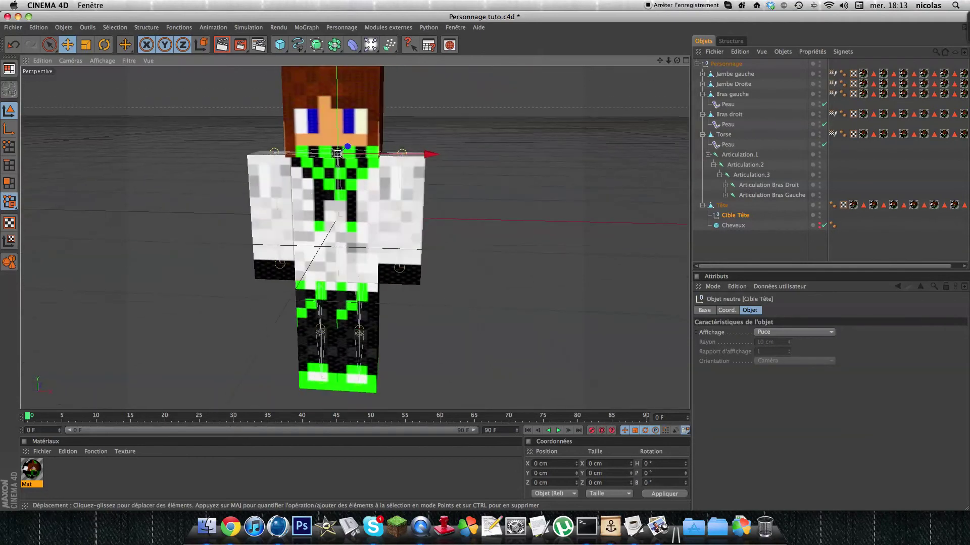
pyautogui.scroll(-1, 553, 212)
# - Take Cible Tête out of Tête and place it at the top level of the object hierarchy
pyautogui.click(734, 218)
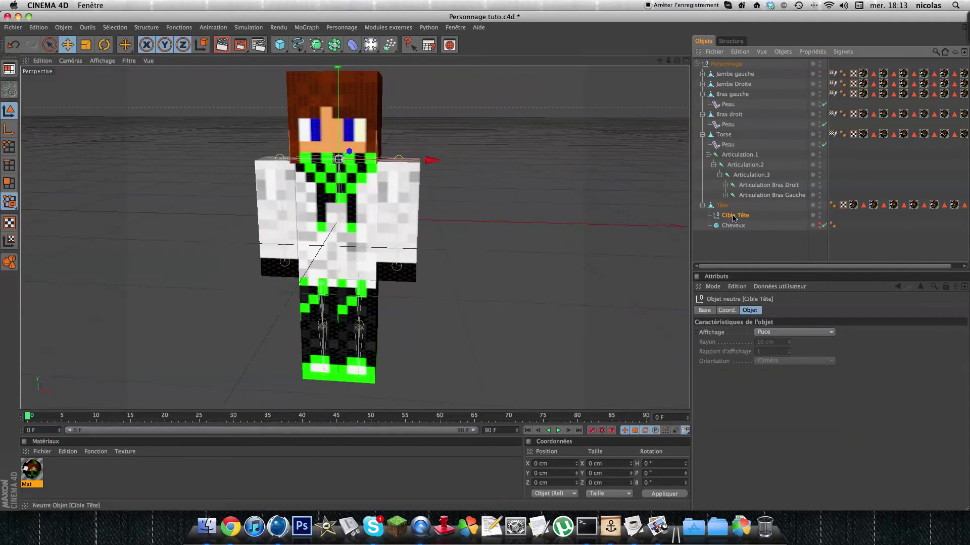
pyautogui.moveTo(730, 213); pyautogui.dragTo(733, 200)
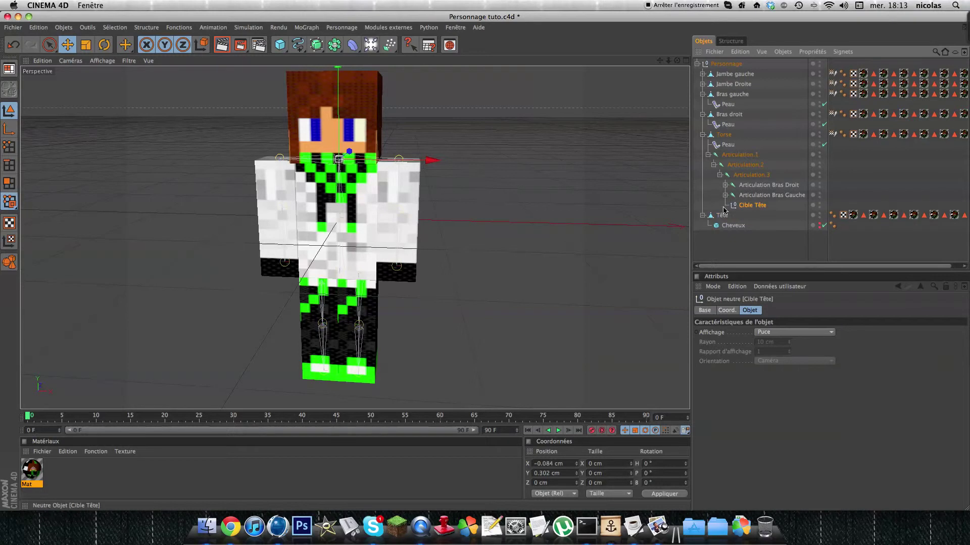
pyautogui.moveTo(717, 245); pyautogui.dragTo(717, 243)
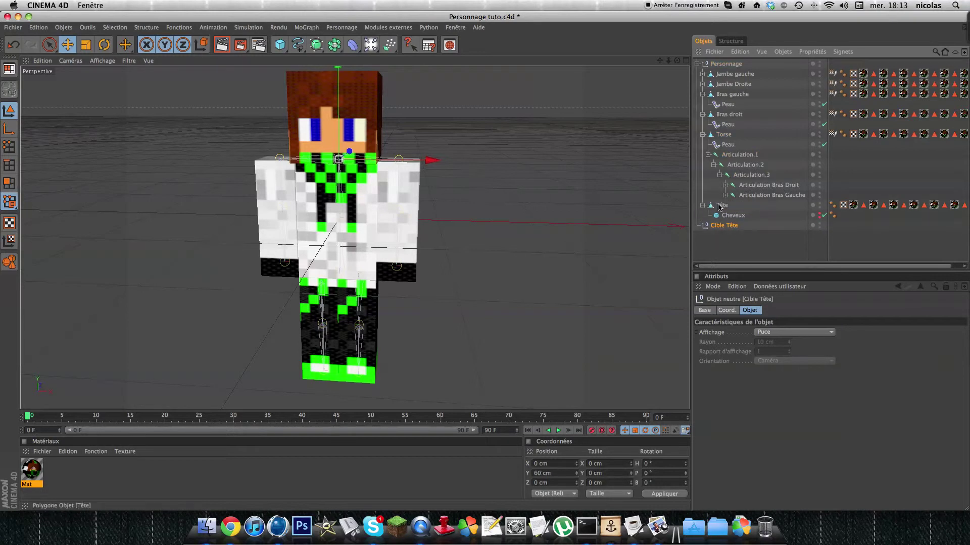
# - Add a PSR constraint to Tête with Cible Tête as its target, then clear the selection
pyautogui.click(721, 205)
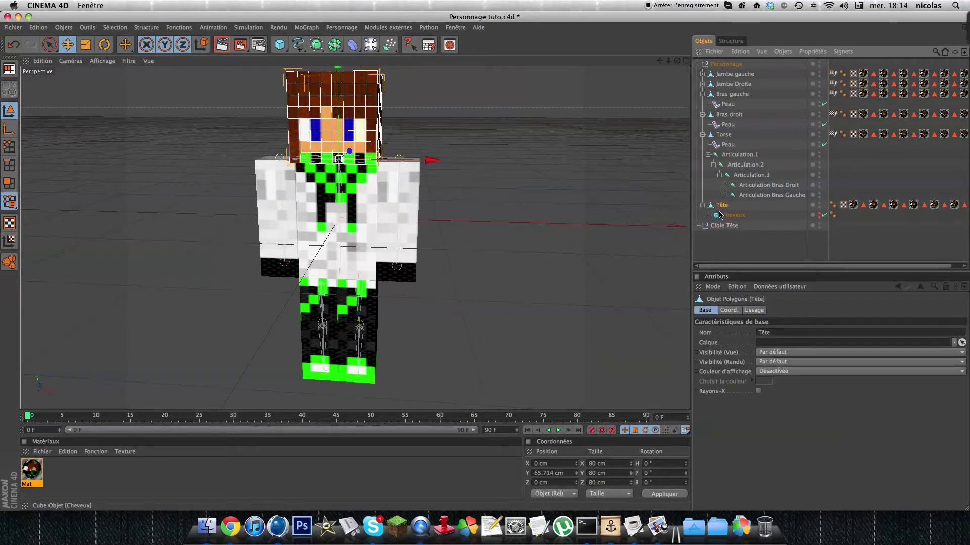
pyautogui.keyDown('shift'); pyautogui.click(727, 227); pyautogui.keyUp('shift')
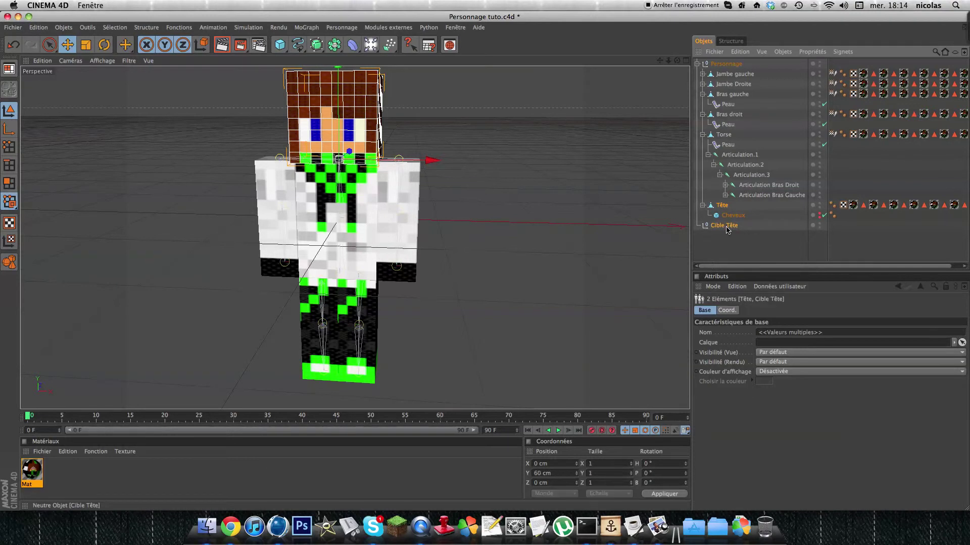
pyautogui.click(342, 28)
pyautogui.moveTo(384, 75)
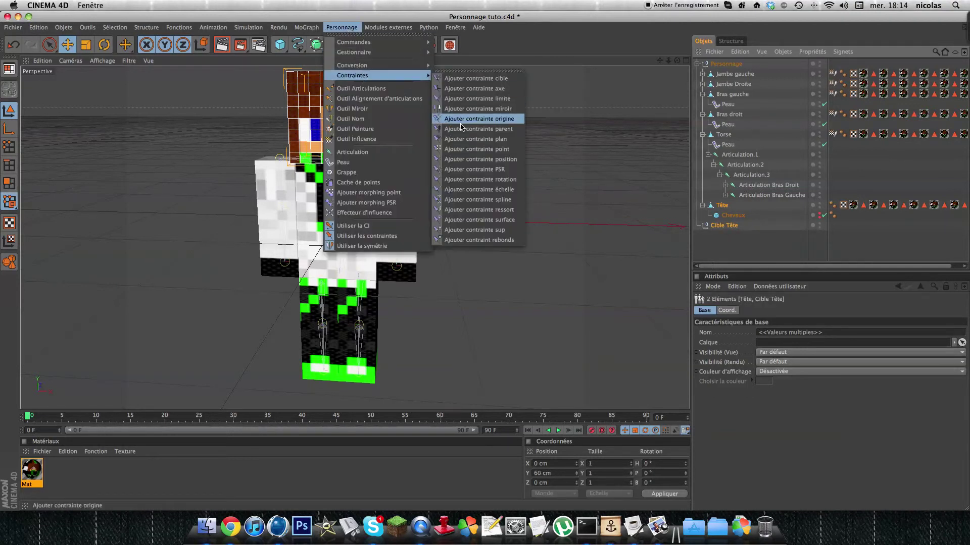
pyautogui.click(475, 171)
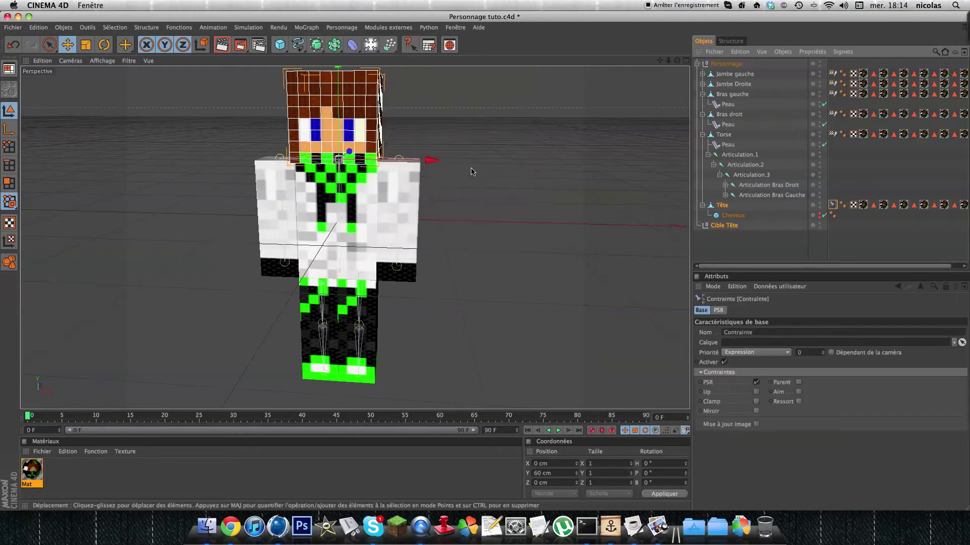
pyautogui.click(743, 242)
# - Test the head constraint by trying to rotate Tête and then Cible Tête, undo the rotation and clear the selection
pyautogui.click(722, 205)
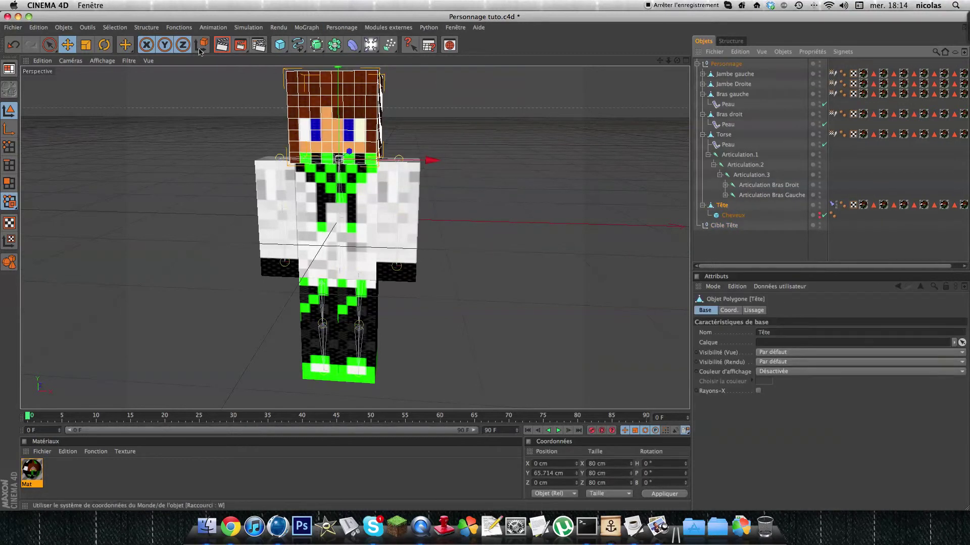
pyautogui.press('r')
pyautogui.moveTo(301, 206); pyautogui.dragTo(296, 116)
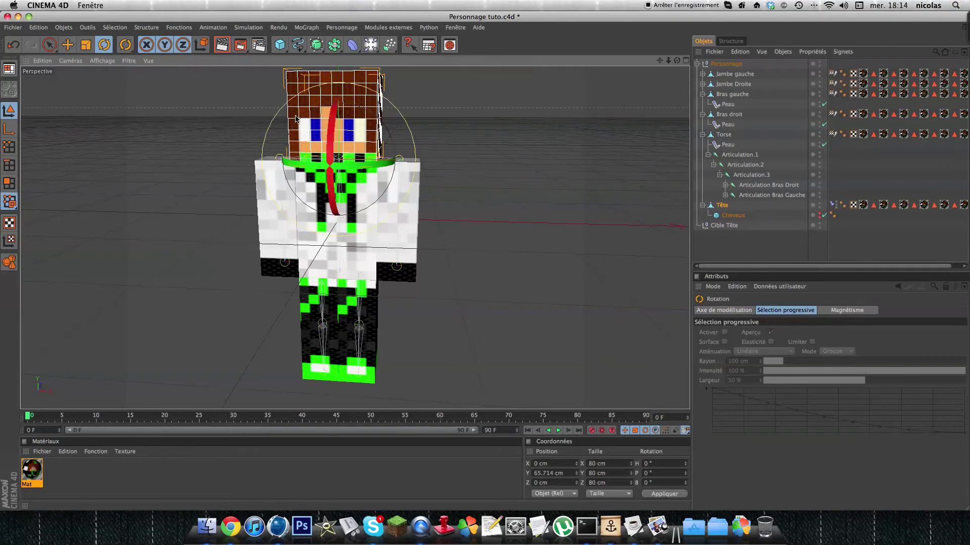
pyautogui.click(724, 225)
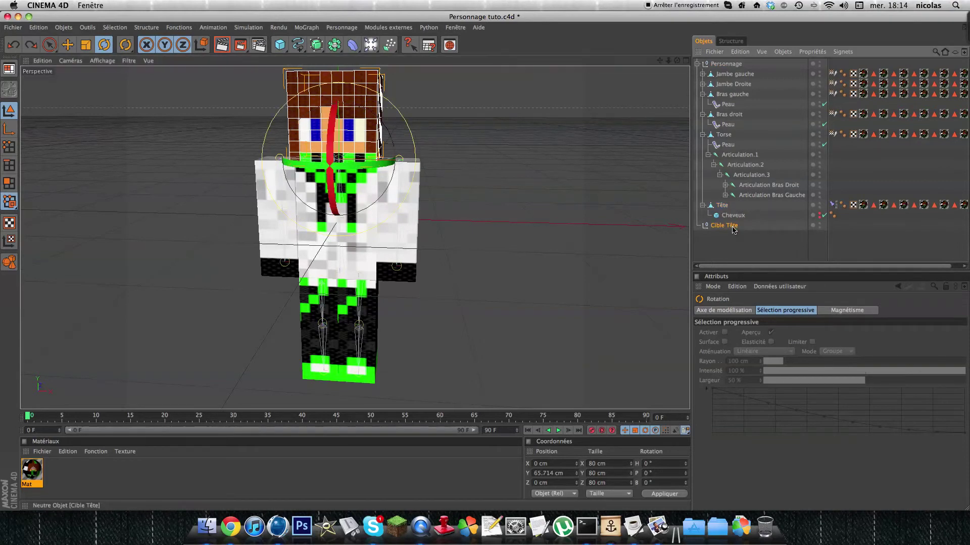
pyautogui.moveTo(325, 126); pyautogui.dragTo(331, 89)
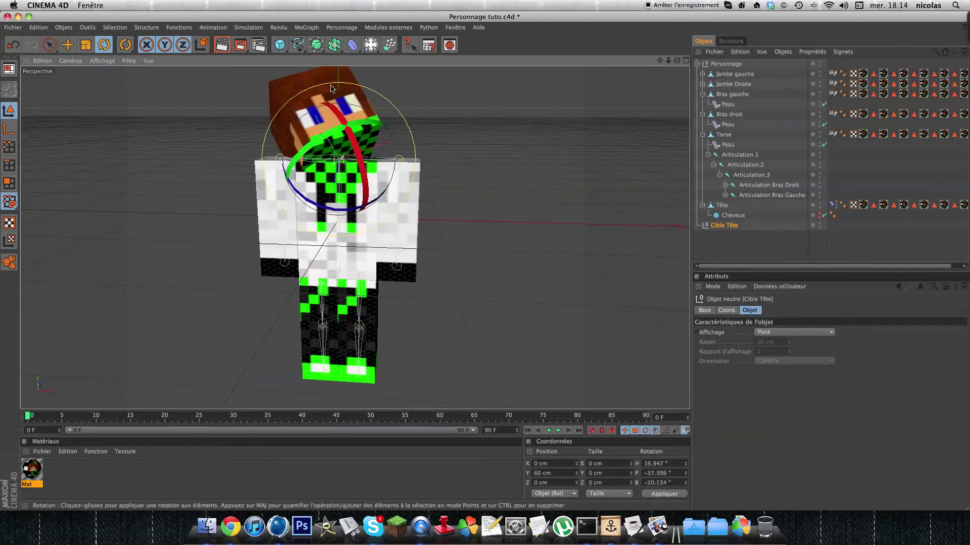
pyautogui.press('super+z')
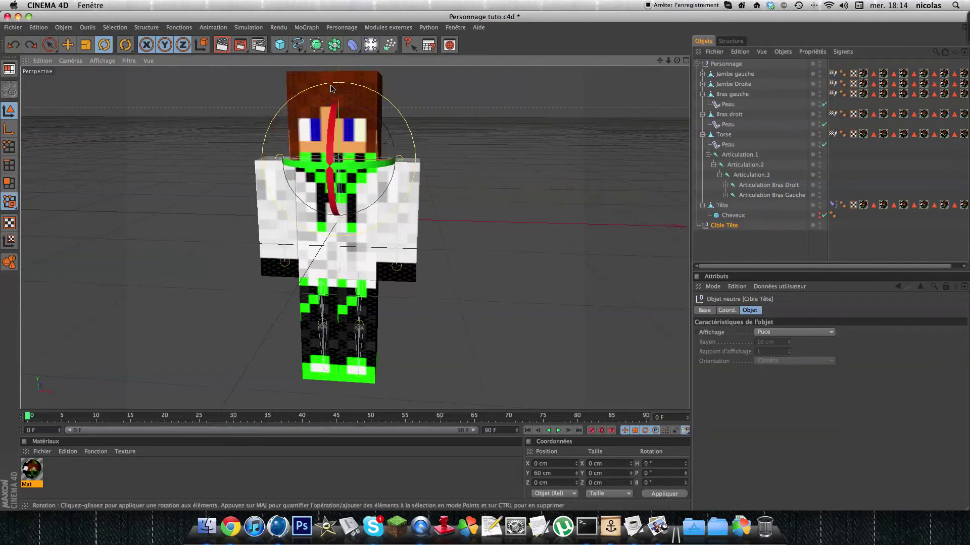
pyautogui.click(749, 256)
# - Try bending the torso by rotating Articulation.2 while Cible Tête is outside the torso chain, and undo the rotation
pyautogui.click(723, 206)
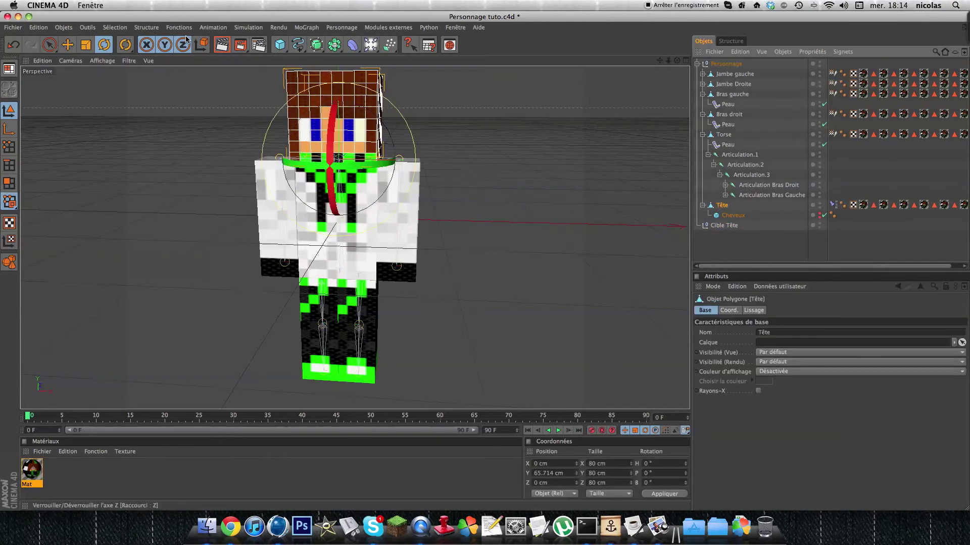
pyautogui.click(756, 169)
pyautogui.moveTo(332, 189); pyautogui.dragTo(328, 236)
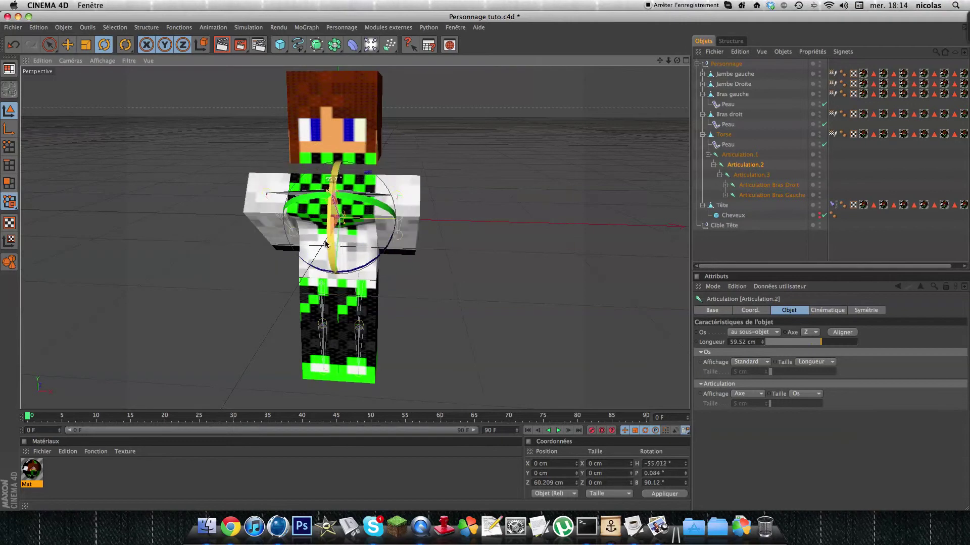
pyautogui.press('super+z')
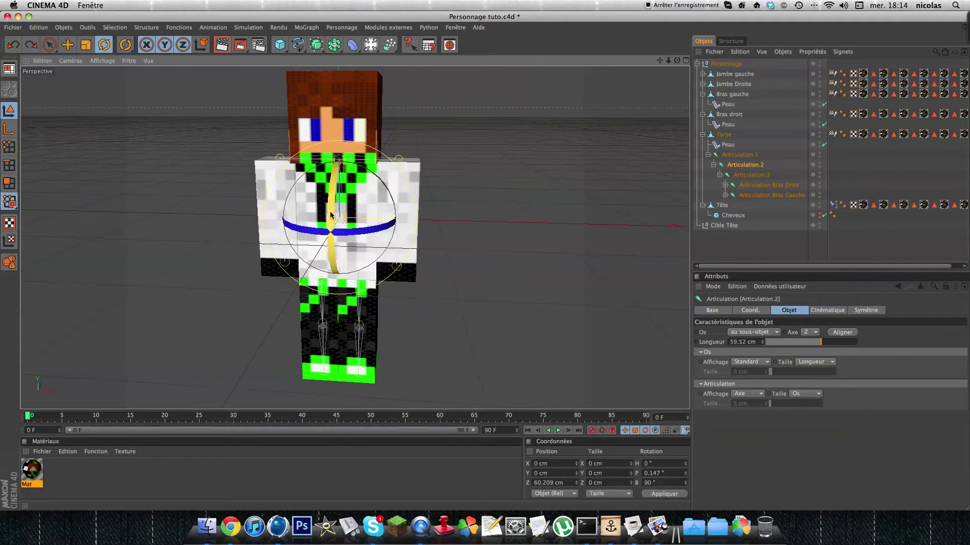
# - Parent Cible Tête under Torse's Articulation.3, test it by rotating Articulation.2 and undo the test rotations
pyautogui.click(716, 227)
pyautogui.moveTo(719, 209); pyautogui.dragTo(740, 175)
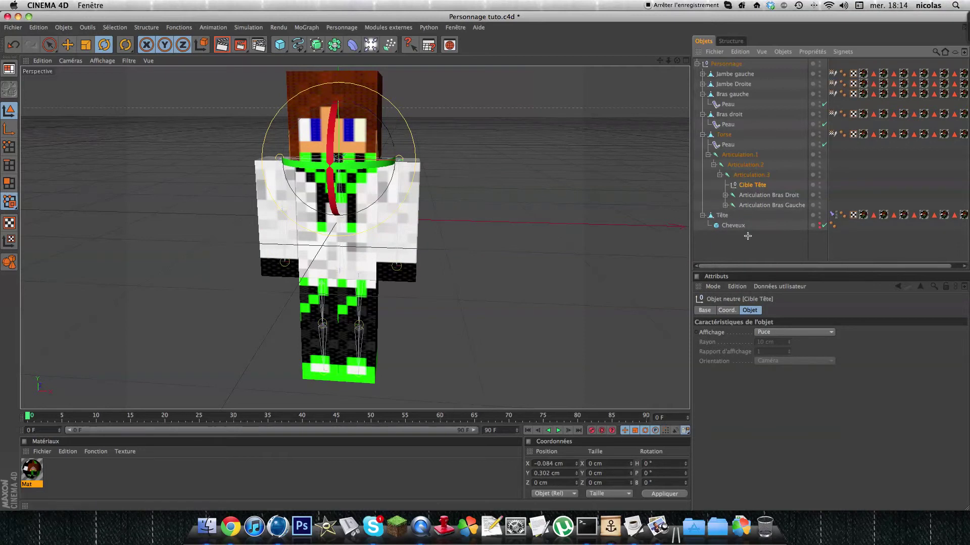
pyautogui.click(739, 167)
pyautogui.moveTo(335, 202); pyautogui.dragTo(339, 148)
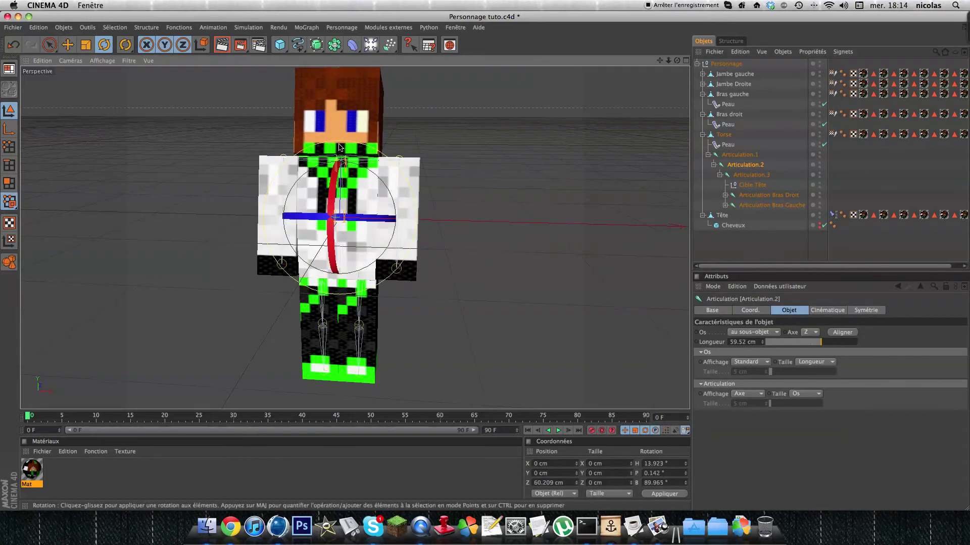
pyautogui.press('super+z')
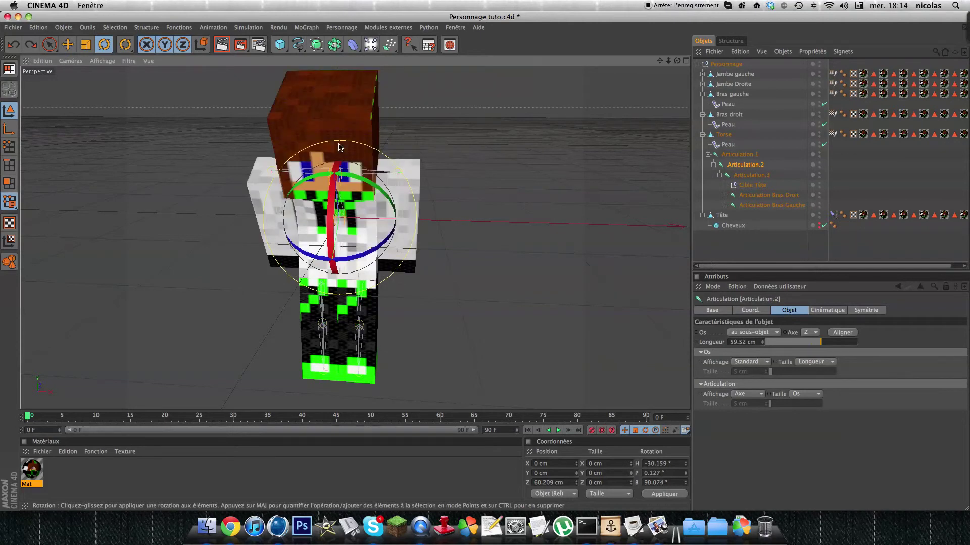
pyautogui.press('super+z')
pyautogui.click(726, 247)
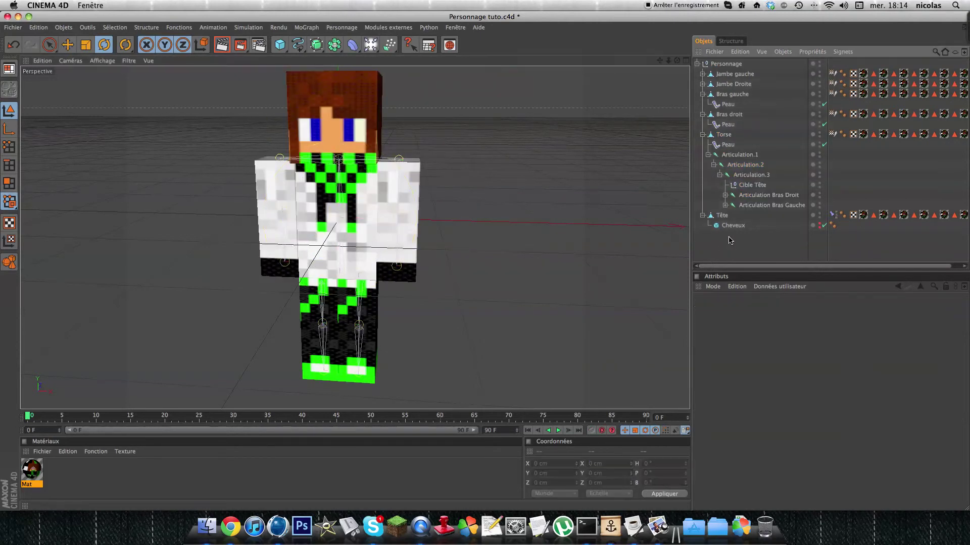
pyautogui.click(718, 216)
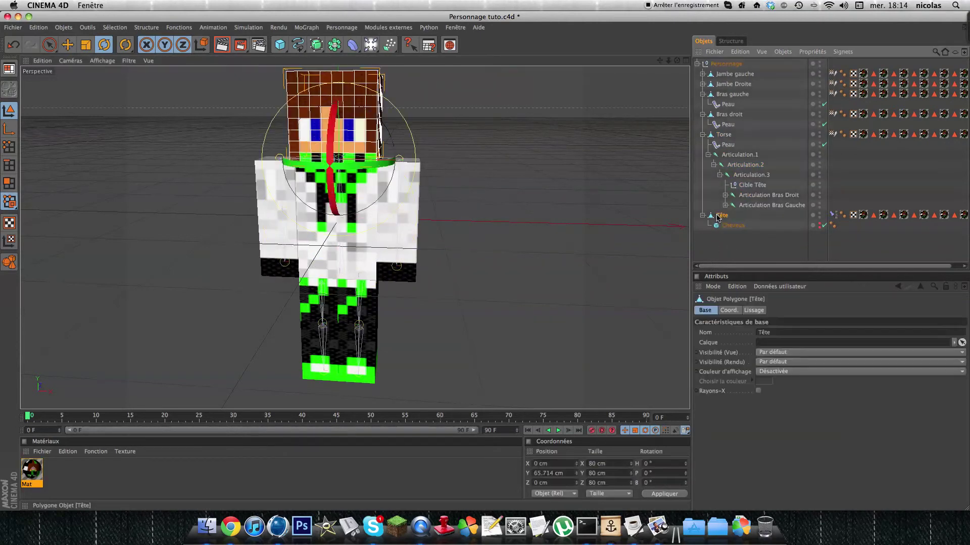
pyautogui.keyDown('super'); pyautogui.click(752, 185); pyautogui.keyUp('super')
pyautogui.click(718, 254)
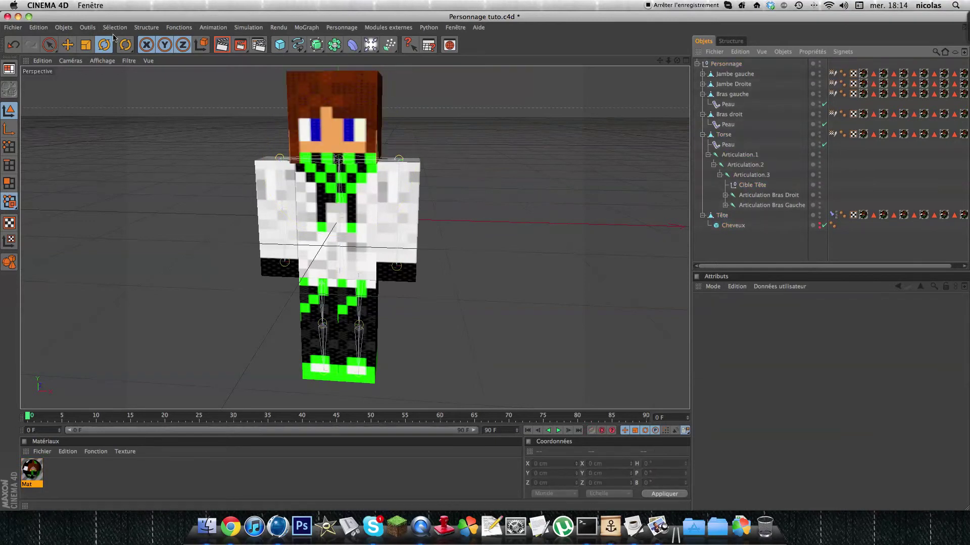
pyautogui.click(279, 45)
pyautogui.click(238, 150)
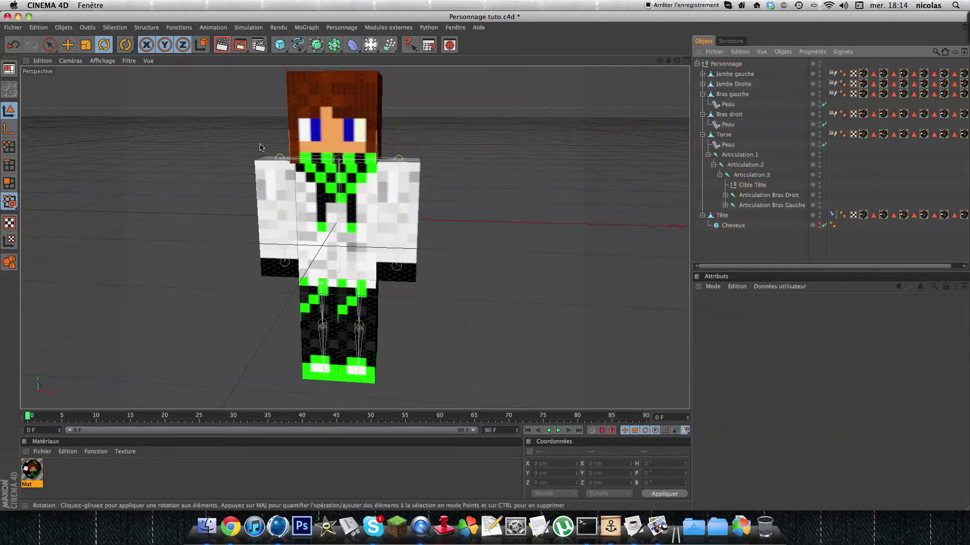
# - Move Cible Tête from Articulation.3 back under Tête, including one trial placement at the top level of the hierarchy
pyautogui.click(752, 185)
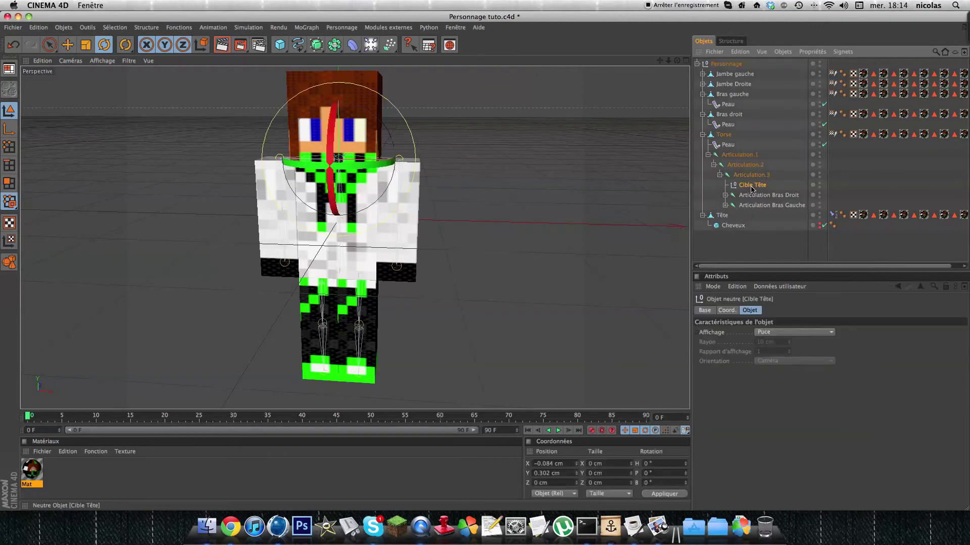
pyautogui.moveTo(752, 186); pyautogui.dragTo(729, 218)
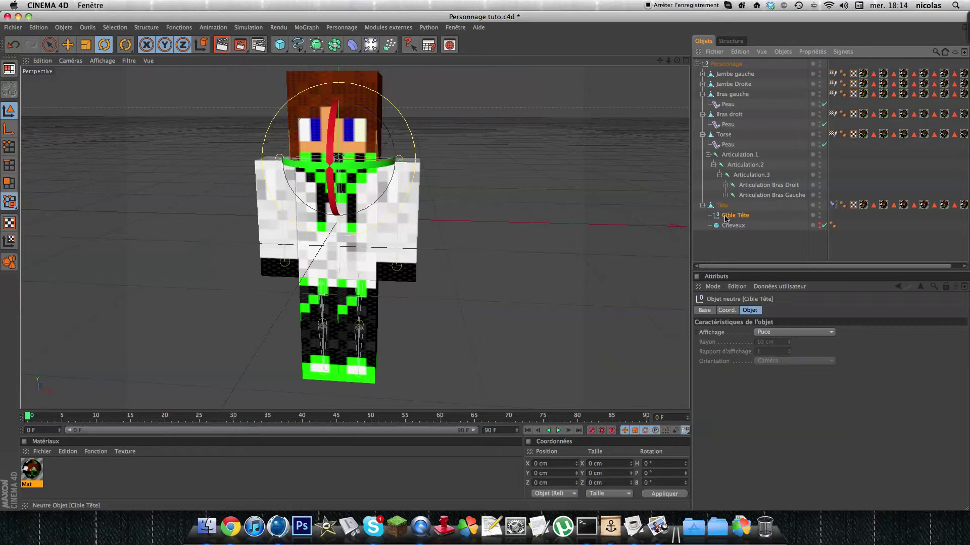
pyautogui.keyDown('alt'); pyautogui.moveTo(340, 161); pyautogui.dragTo(384, 162); pyautogui.keyUp('alt')
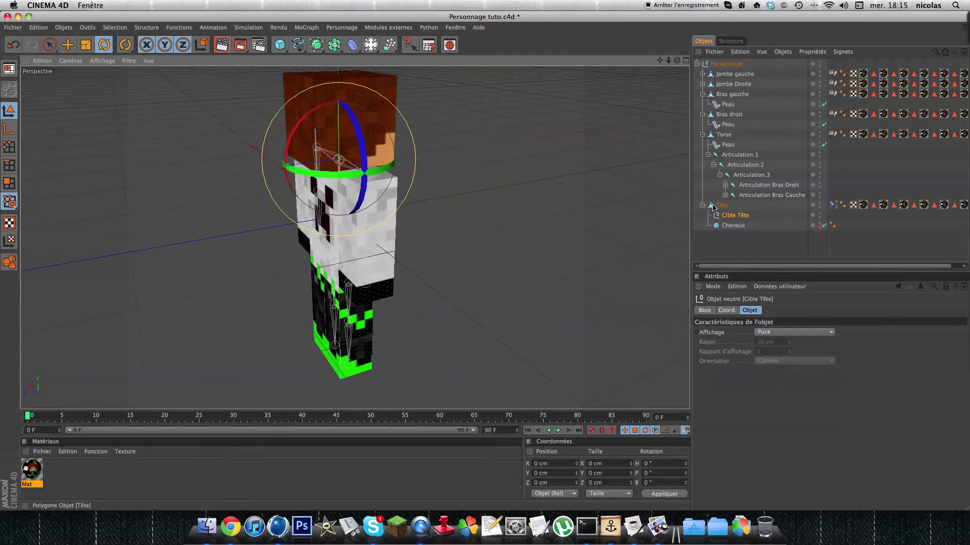
pyautogui.click(722, 205)
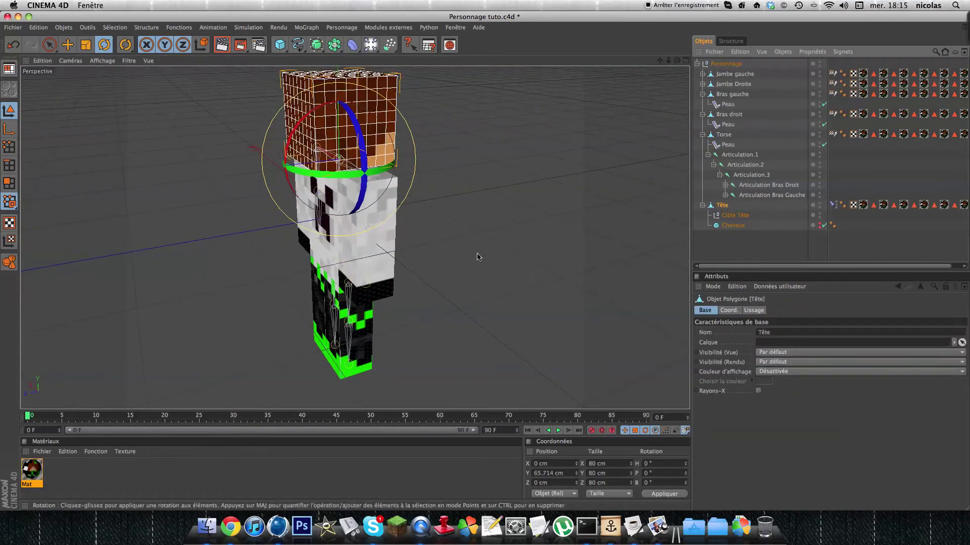
pyautogui.moveTo(729, 218); pyautogui.dragTo(729, 259)
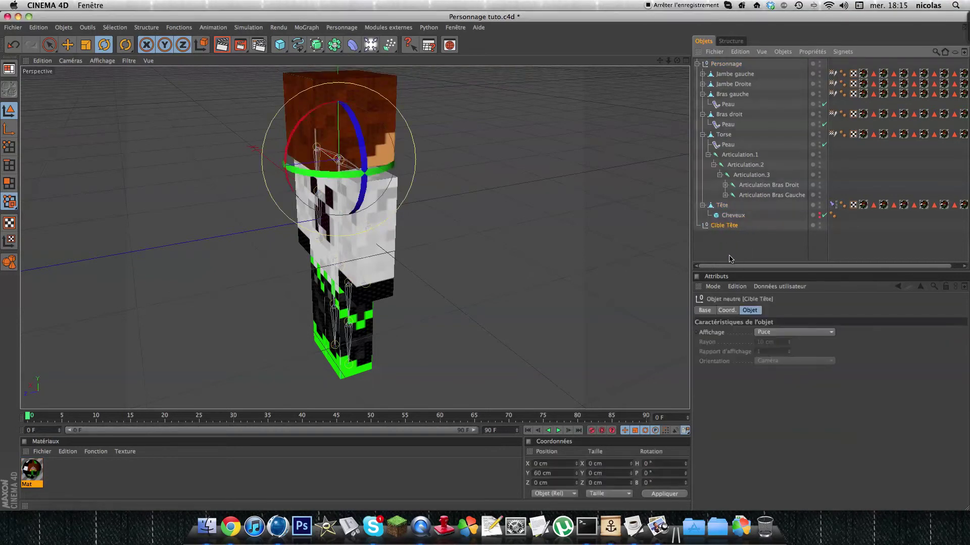
pyautogui.moveTo(726, 221); pyautogui.dragTo(724, 207)
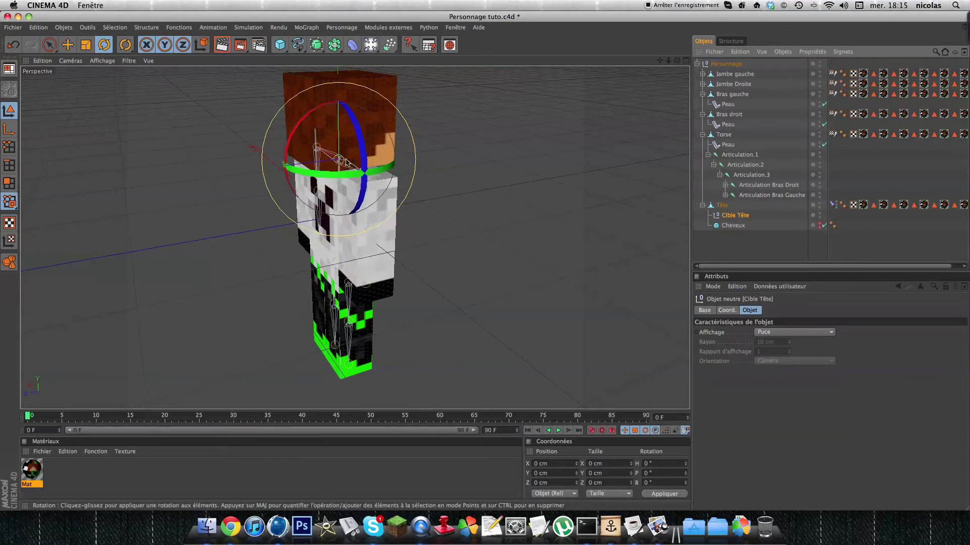
pyautogui.click(717, 206)
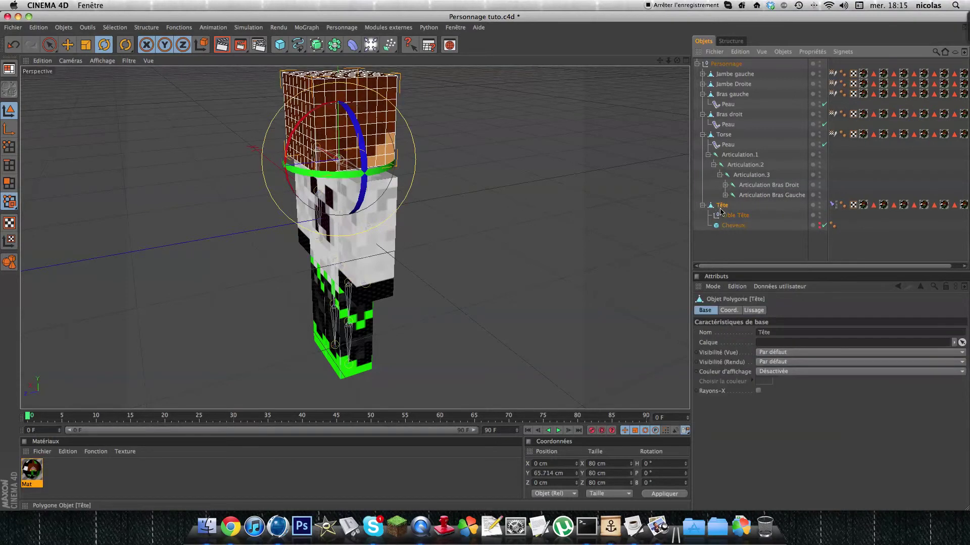
pyautogui.click(729, 216)
pyautogui.click(721, 206)
pyautogui.click(729, 216)
pyautogui.click(721, 205)
pyautogui.click(729, 216)
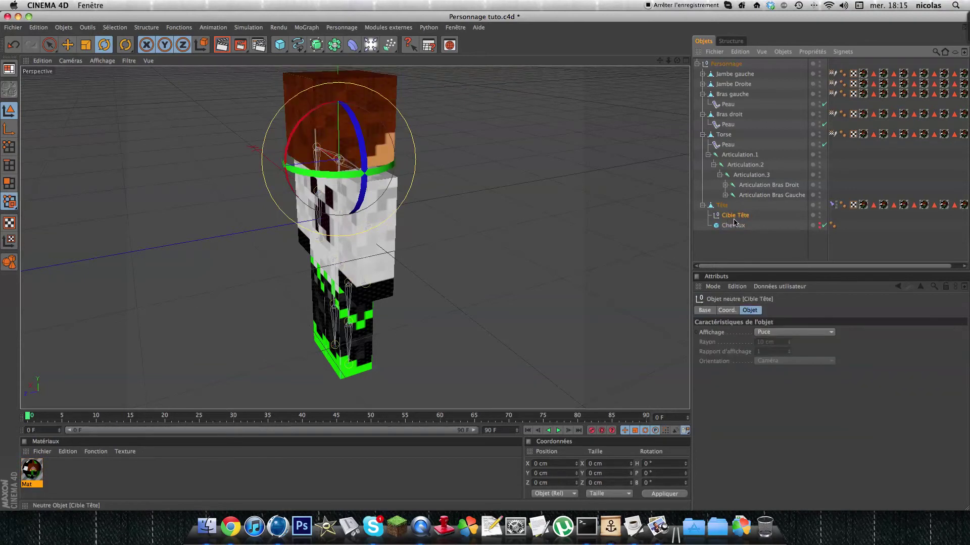
pyautogui.click(721, 207)
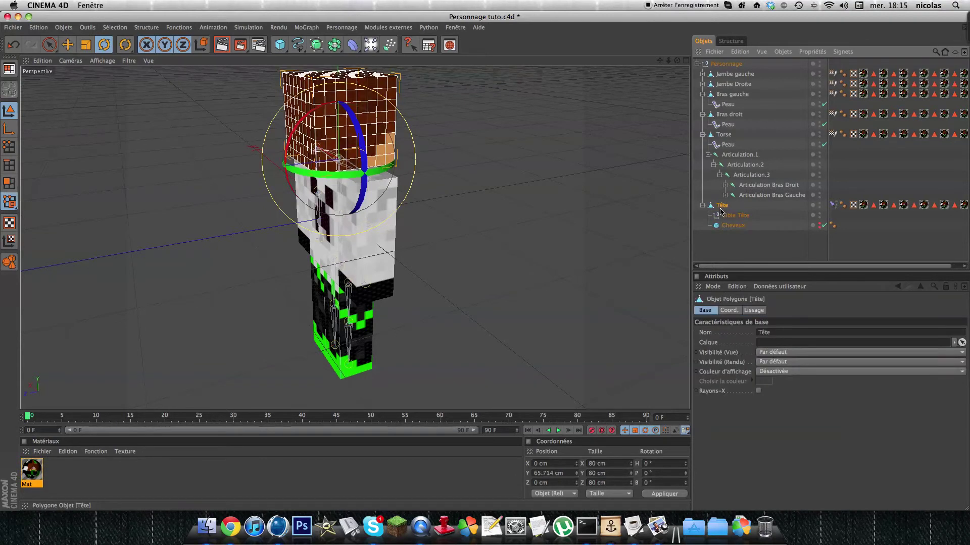
# - Parent Cible Tête under Torse's Articulation.3, test it by rotating the head with Cible Tête, undo the rotation and clear the selection
pyautogui.moveTo(730, 216); pyautogui.dragTo(740, 177)
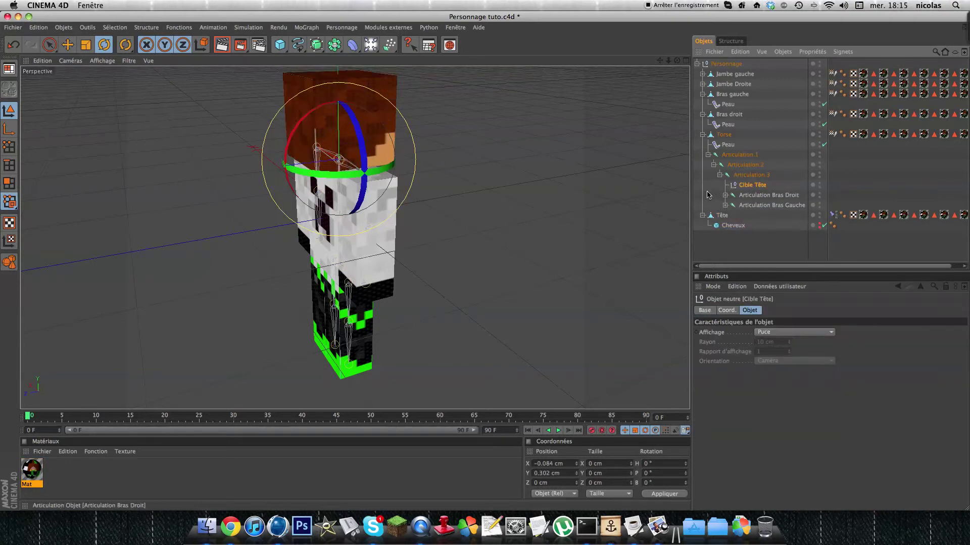
pyautogui.click(656, 194)
pyautogui.keyDown('alt'); pyautogui.moveTo(520, 195); pyautogui.dragTo(354, 151); pyautogui.keyUp('alt')
pyautogui.click(314, 114)
pyautogui.moveTo(314, 113); pyautogui.dragTo(357, 117)
pyautogui.press('super+z')
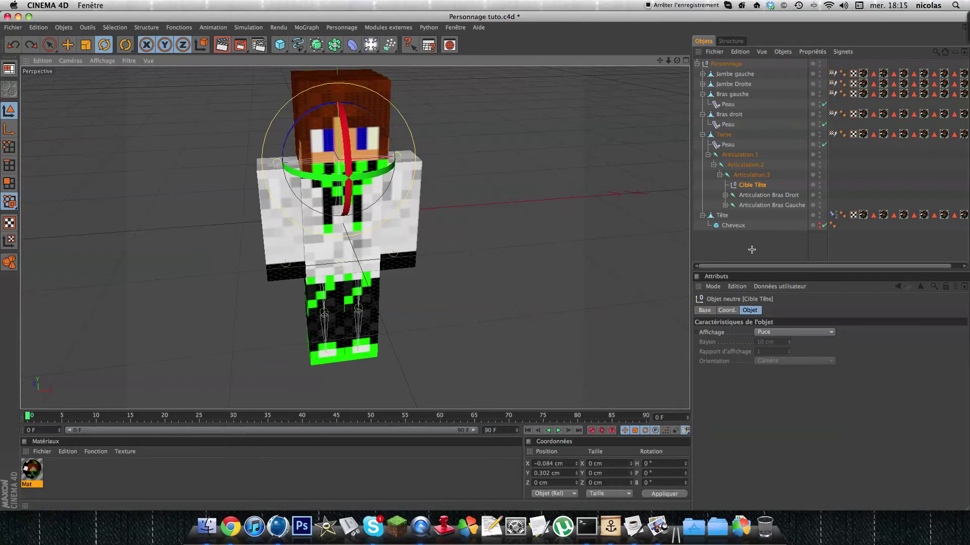
pyautogui.click(712, 244)
# - Collapse the Tête, Torse, Bras droit and Bras gauche branches in the object hierarchy
pyautogui.click(702, 215)
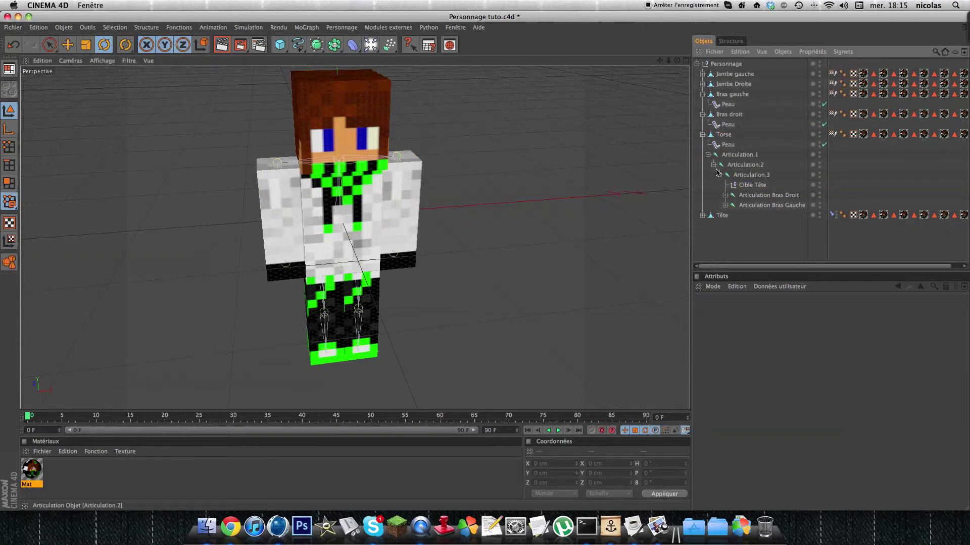
pyautogui.click(713, 164)
pyautogui.click(708, 155)
pyautogui.click(723, 134)
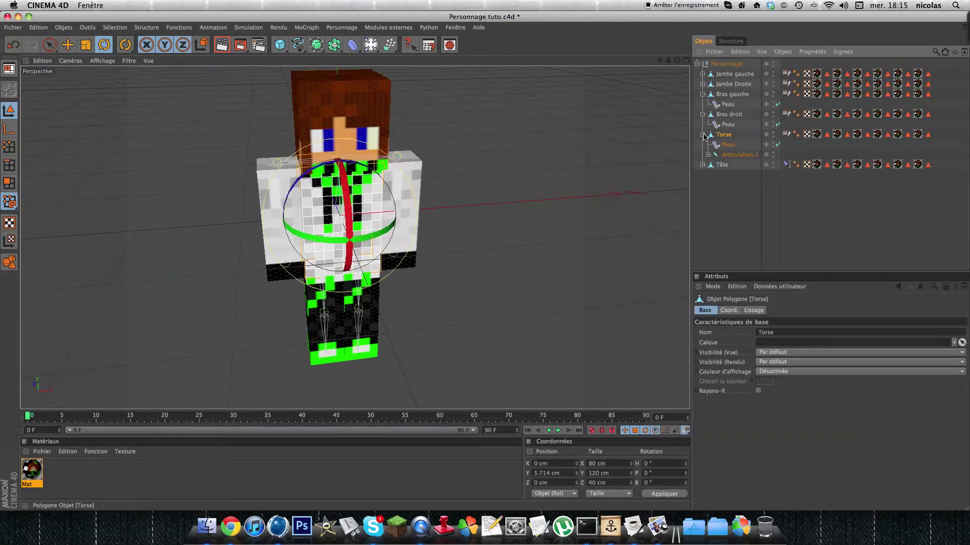
pyautogui.click(702, 134)
pyautogui.click(702, 114)
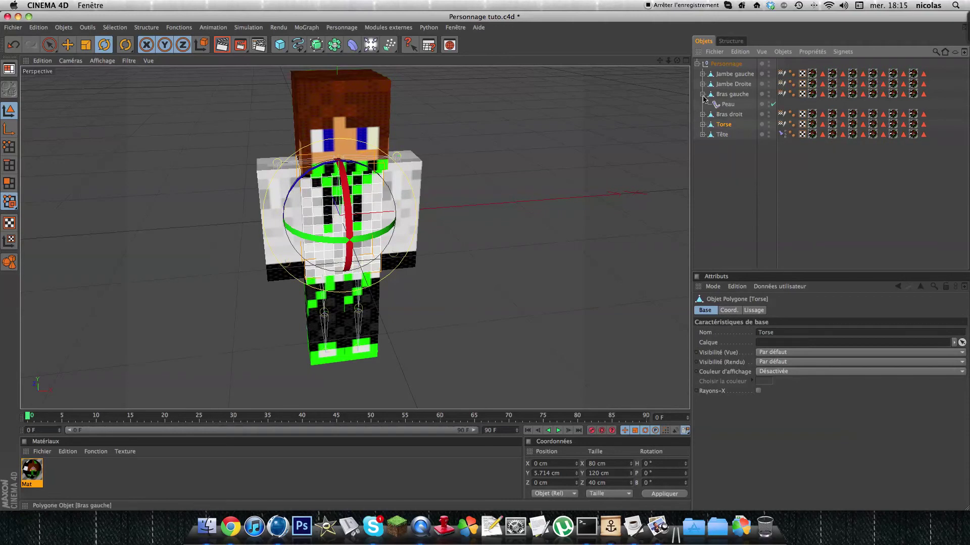
pyautogui.click(702, 94)
# - Add a Sélecteur visuel character tag to the Personnage null
pyautogui.keyDown('alt'); pyautogui.moveTo(476, 225); pyautogui.dragTo(507, 183); pyautogui.keyUp('alt')
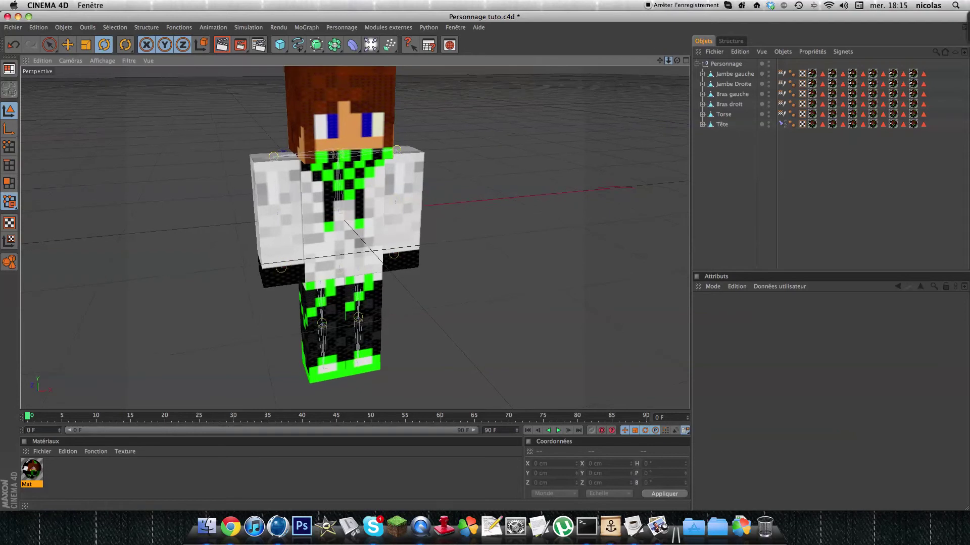
pyautogui.moveTo(659, 60); pyautogui.dragTo(480, 194)
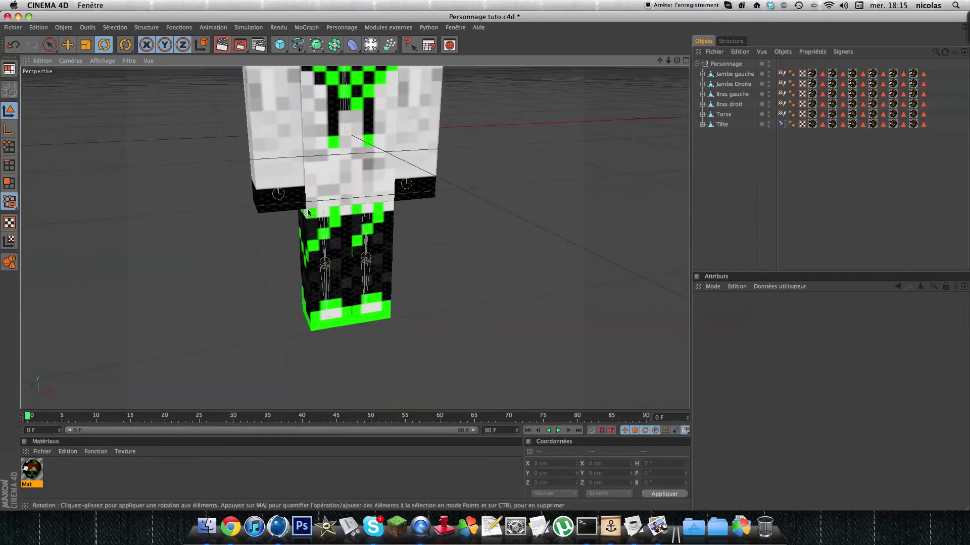
pyautogui.click(702, 114)
pyautogui.click(702, 114)
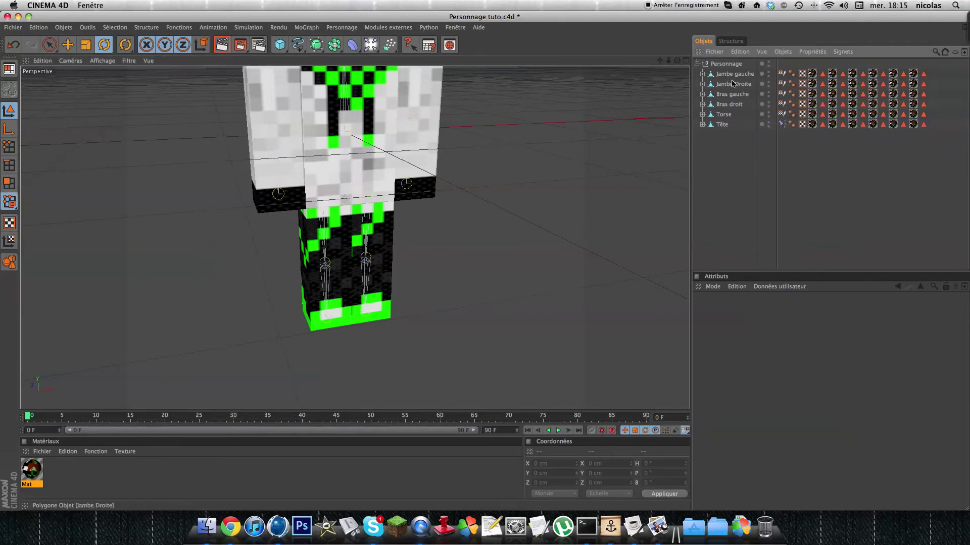
pyautogui.rightClick(730, 64)
pyautogui.moveTo(781, 69)
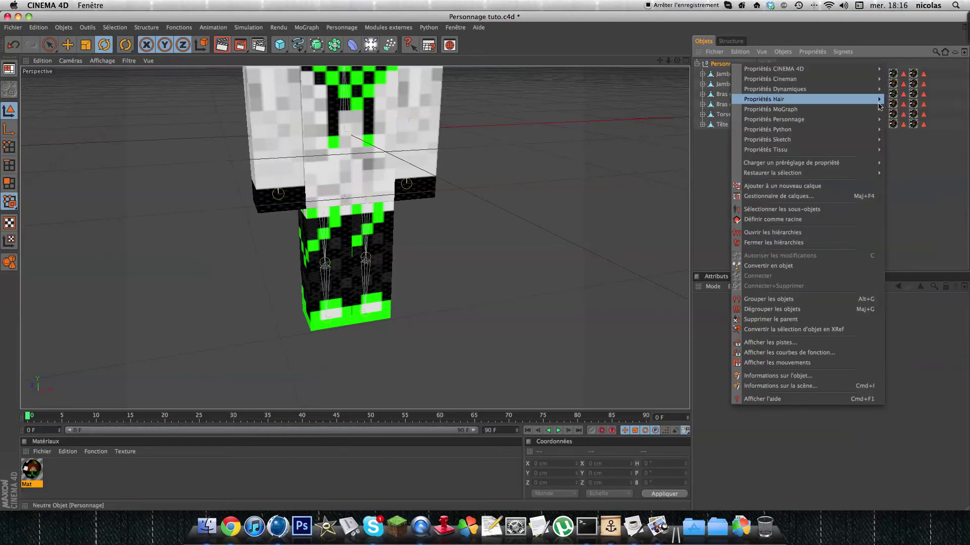
pyautogui.moveTo(862, 119)
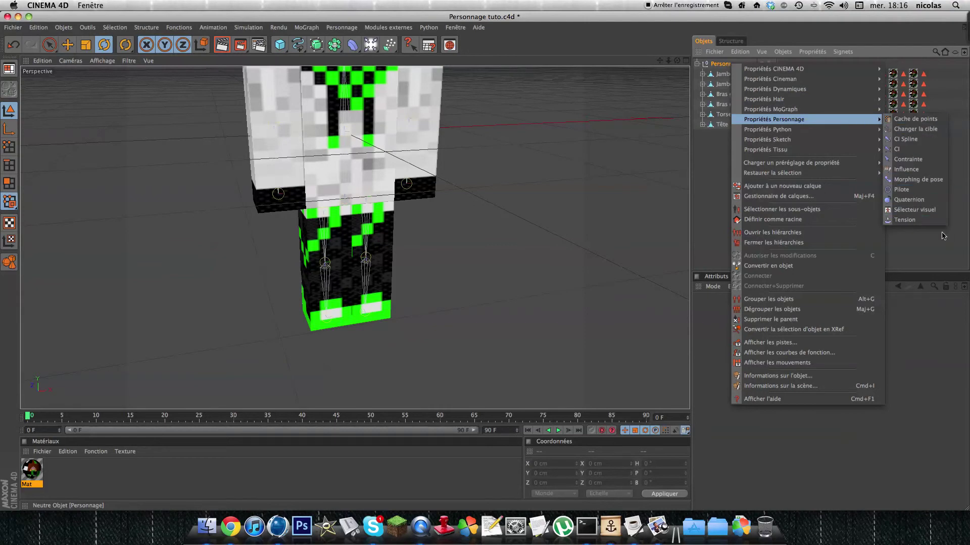
pyautogui.click(914, 210)
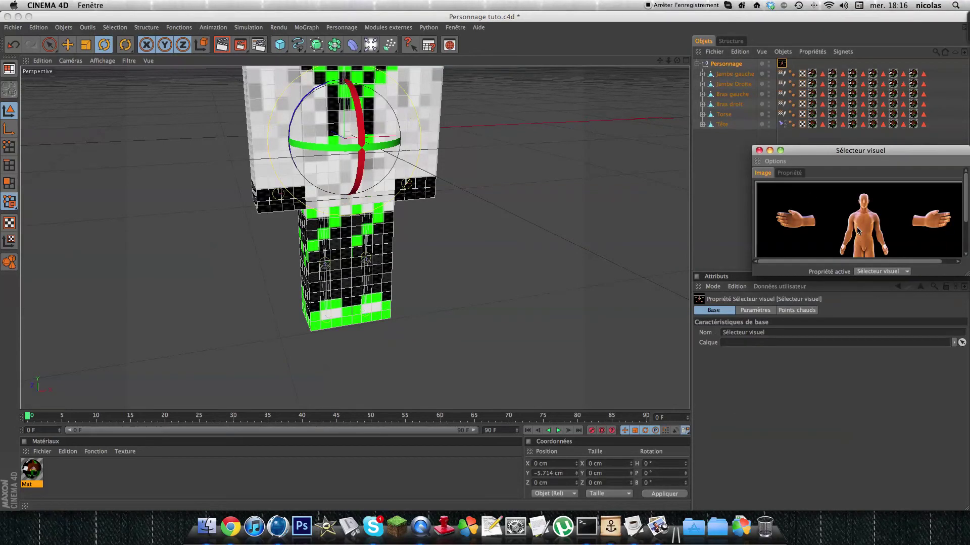
# - Enlarge the Sélecteur visuel window, look through its image and property settings, and move it off the viewport
pyautogui.moveTo(966, 275); pyautogui.dragTo(965, 370)
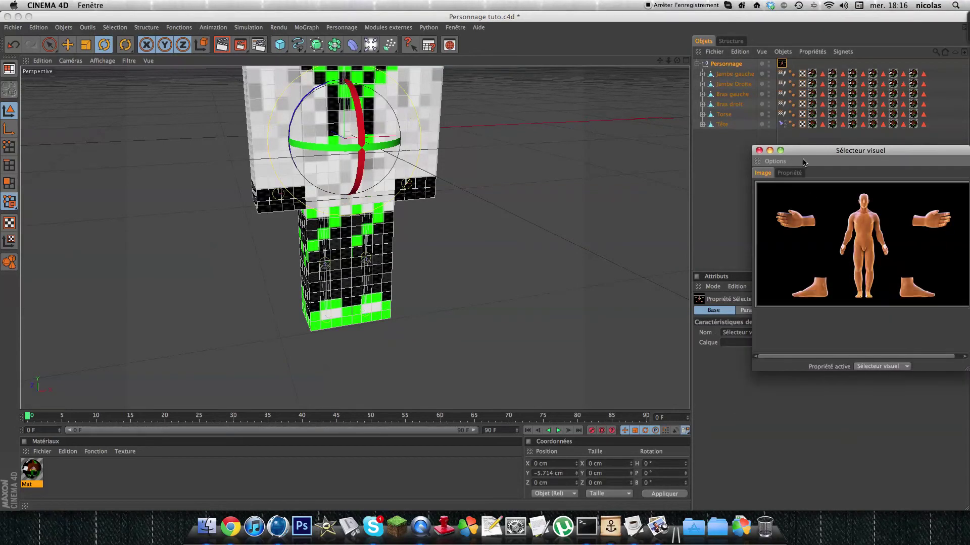
pyautogui.click(791, 173)
pyautogui.click(766, 175)
pyautogui.click(790, 174)
pyautogui.moveTo(878, 153); pyautogui.dragTo(963, 169)
# - Frame the whole character from the front, clear the selection and render a preview of the view
pyautogui.click(682, 193)
pyautogui.keyDown('alt'); pyautogui.moveTo(500, 141); pyautogui.dragTo(562, 91); pyautogui.keyUp('alt')
pyautogui.moveTo(668, 60); pyautogui.dragTo(687, 63)
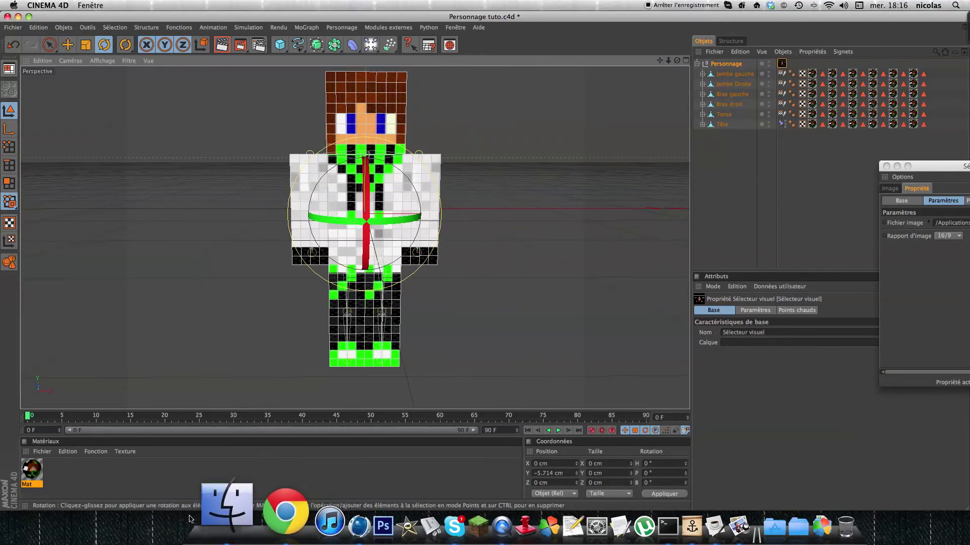
pyautogui.click(470, 325)
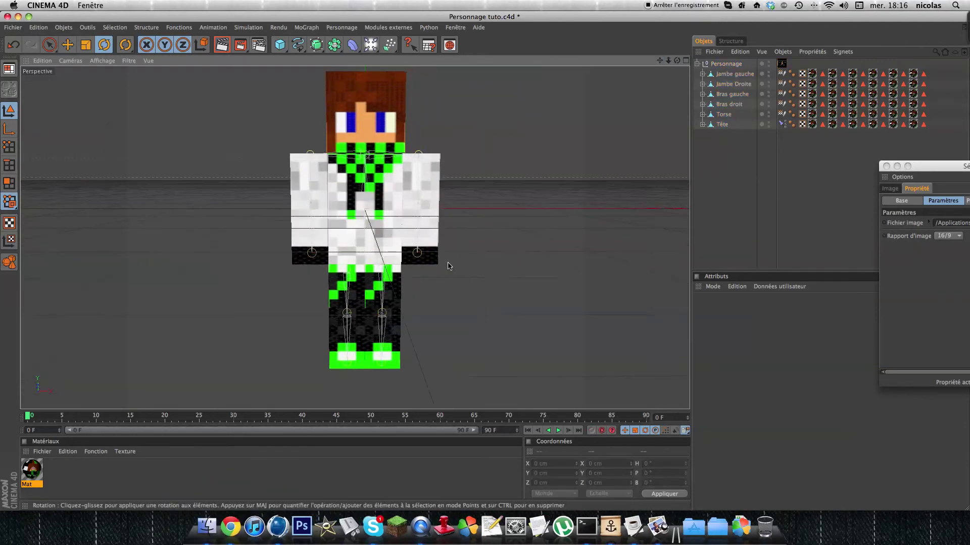
pyautogui.click(222, 44)
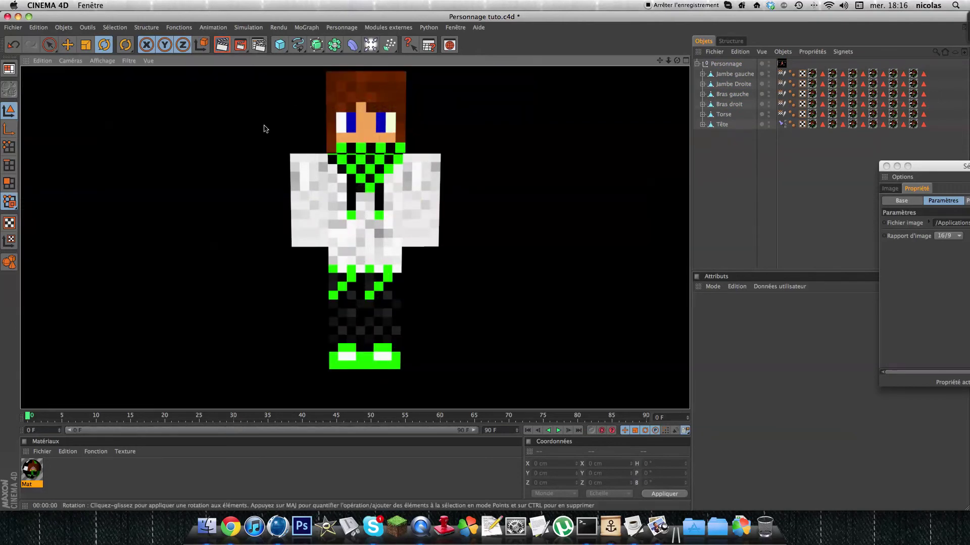
# - Load Visual Selector Steve.jpg from the C4d tex folder as the visual selector's image and display it
pyautogui.moveTo(779, 164); pyautogui.dragTo(776, 164)
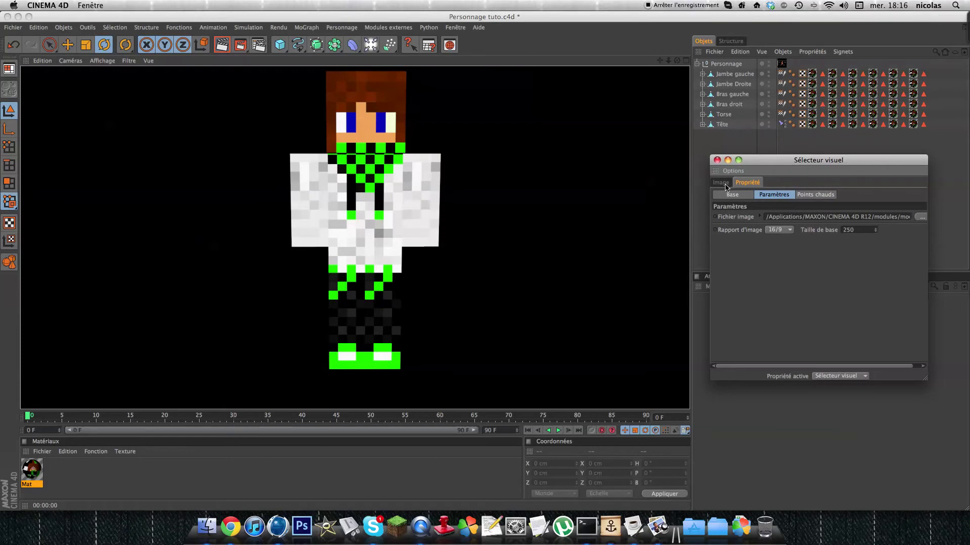
pyautogui.click(720, 182)
pyautogui.click(747, 183)
pyautogui.click(921, 217)
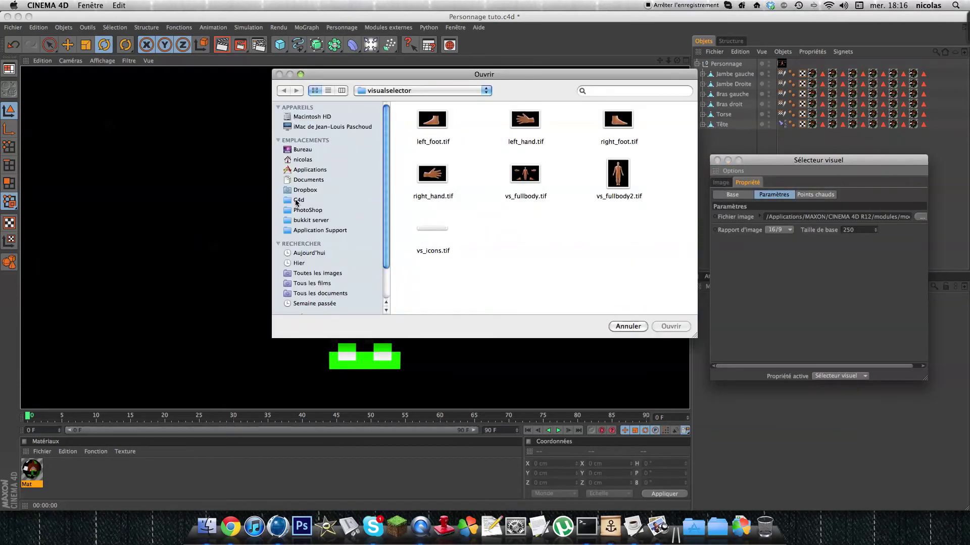
pyautogui.click(303, 200)
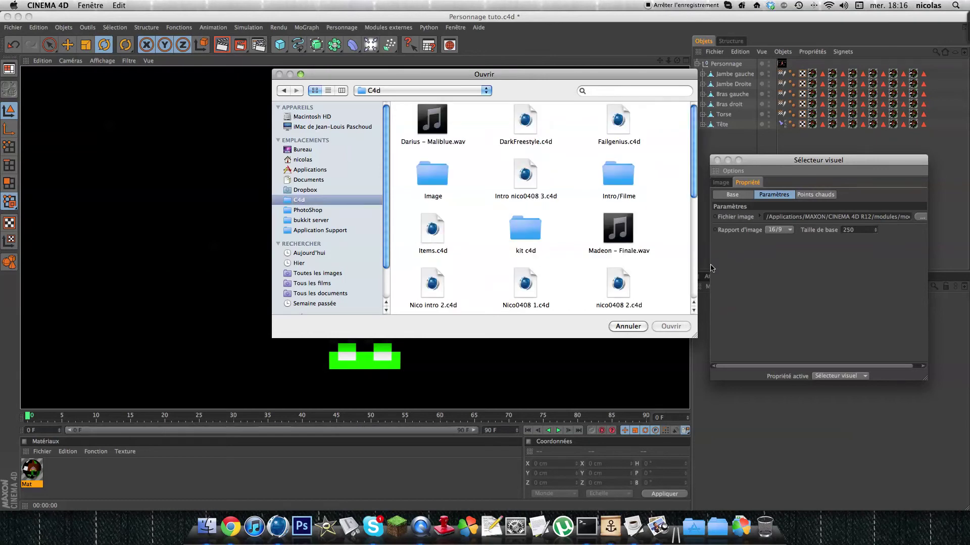
pyautogui.scroll(-5, 597, 214)
pyautogui.scroll(-2, 555, 253)
pyautogui.doubleClick(433, 283)
pyautogui.scroll(-15, 522, 137)
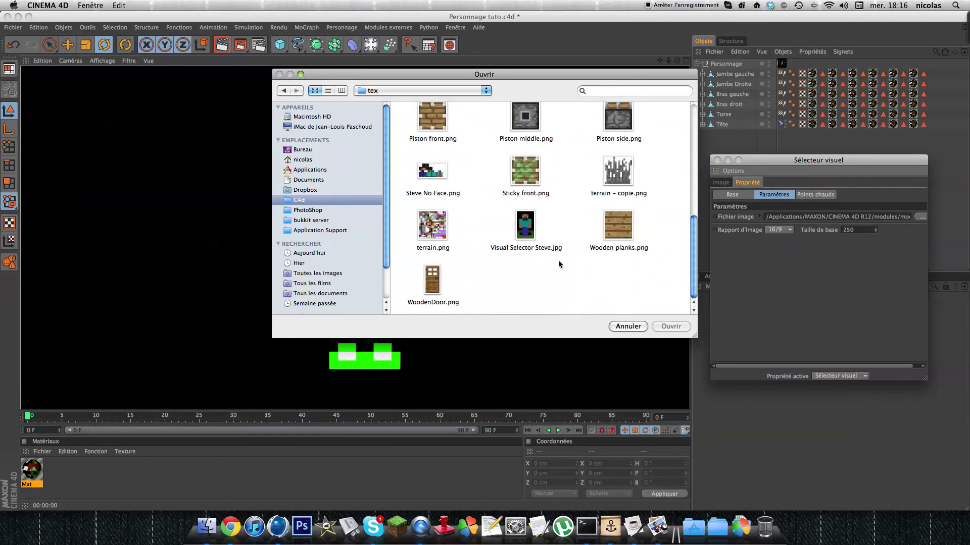
pyautogui.doubleClick(525, 226)
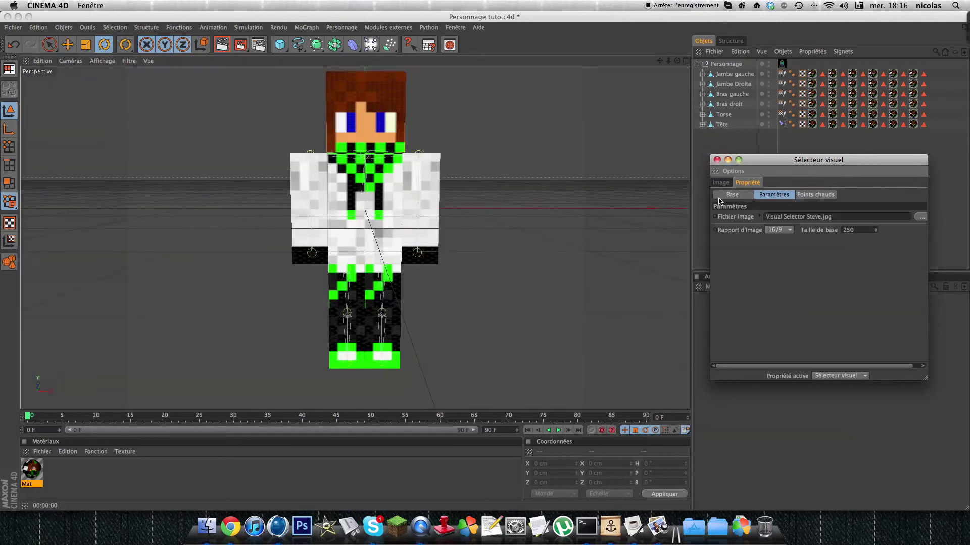
pyautogui.click(720, 183)
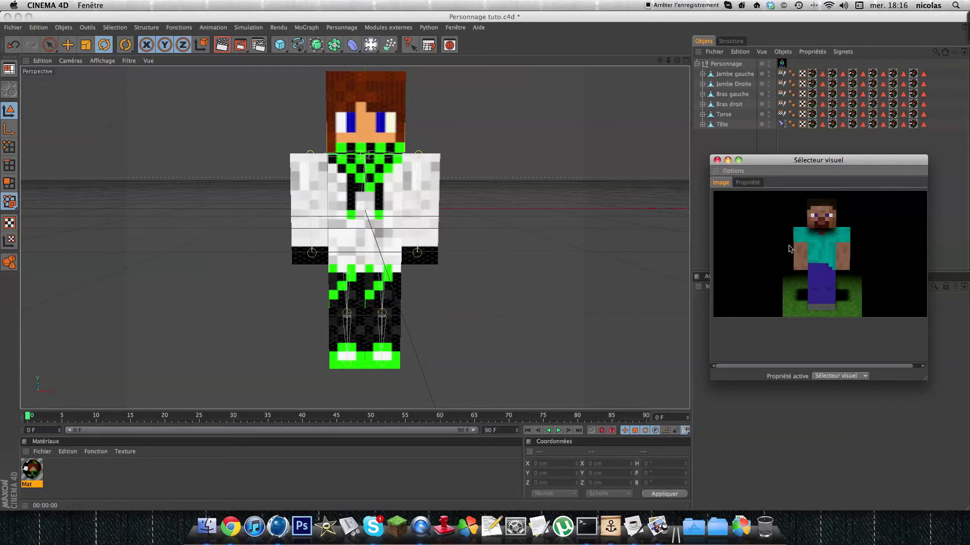
# - Enlarge the Sélecteur visuel window, look at its Points chauds settings and return to the image
pyautogui.moveTo(780, 161); pyautogui.dragTo(625, 122)
pyautogui.moveTo(772, 340); pyautogui.dragTo(876, 473)
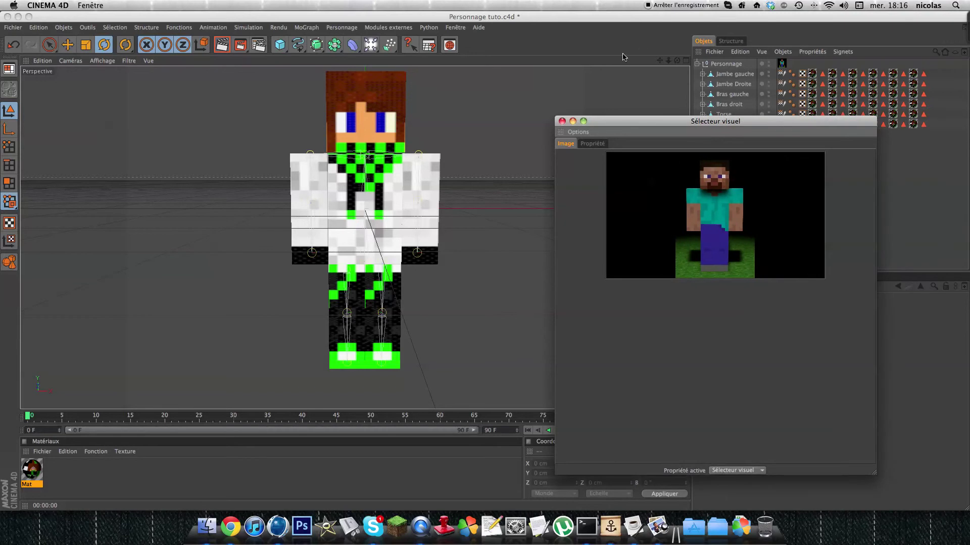
pyautogui.click(605, 144)
pyautogui.click(676, 157)
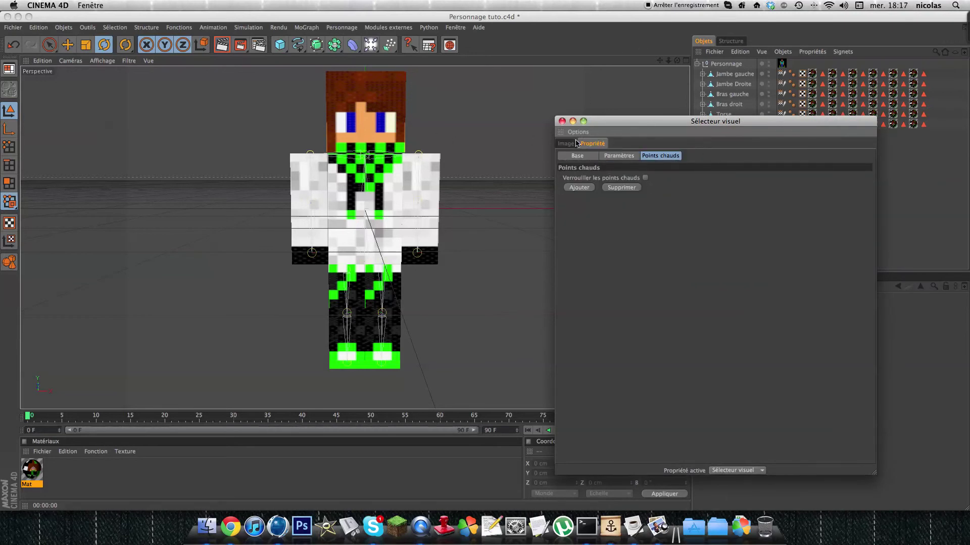
pyautogui.moveTo(642, 123); pyautogui.dragTo(690, 125)
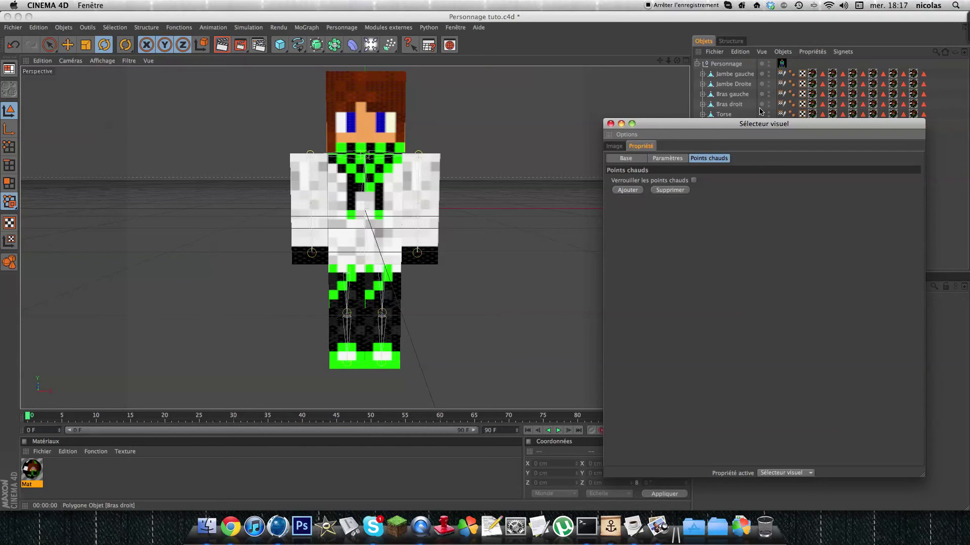
pyautogui.click(615, 146)
# - Move the Sélecteur visuel window clear of the object hierarchy and the character's upper body, and expand Torse's joint chain
pyautogui.moveTo(664, 124); pyautogui.dragTo(252, 79)
pyautogui.click(703, 115)
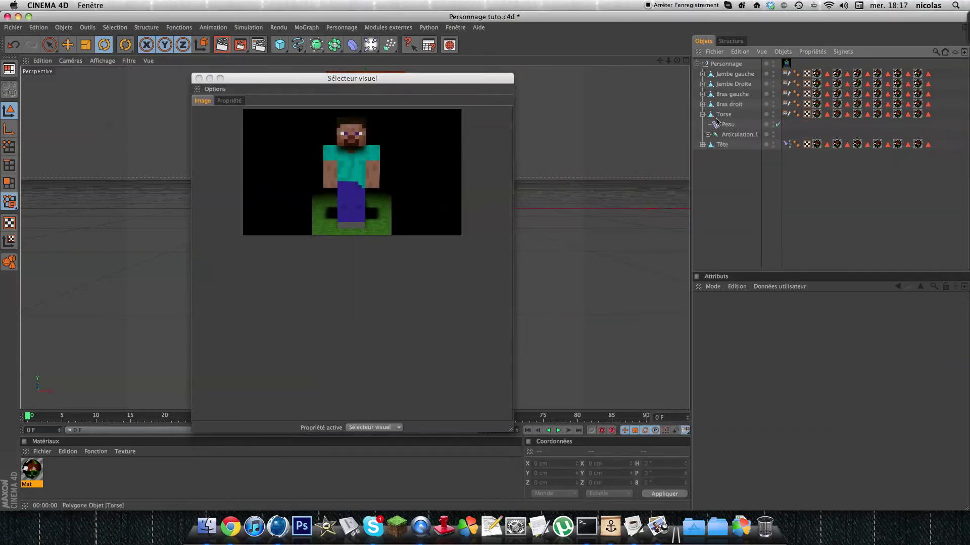
pyautogui.click(708, 134)
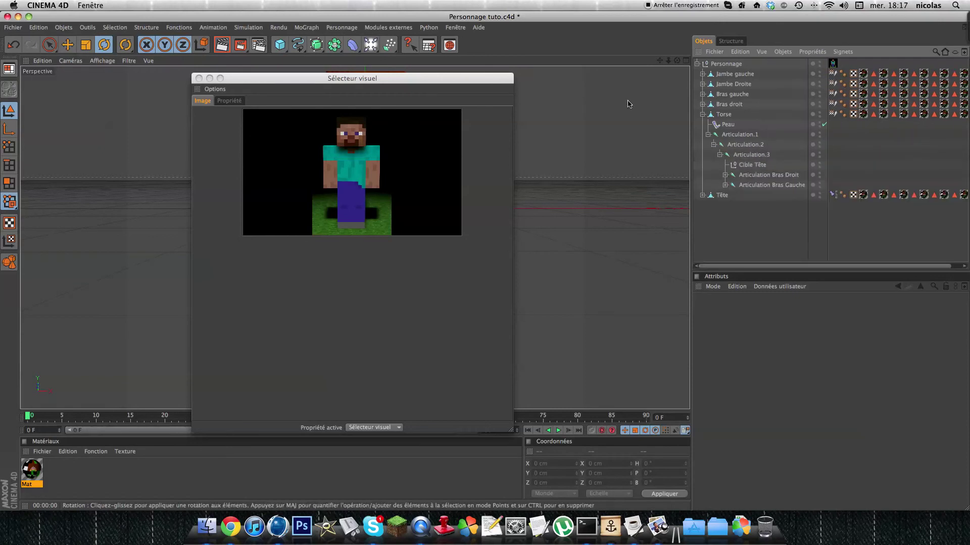
pyautogui.moveTo(465, 83); pyautogui.dragTo(430, 260)
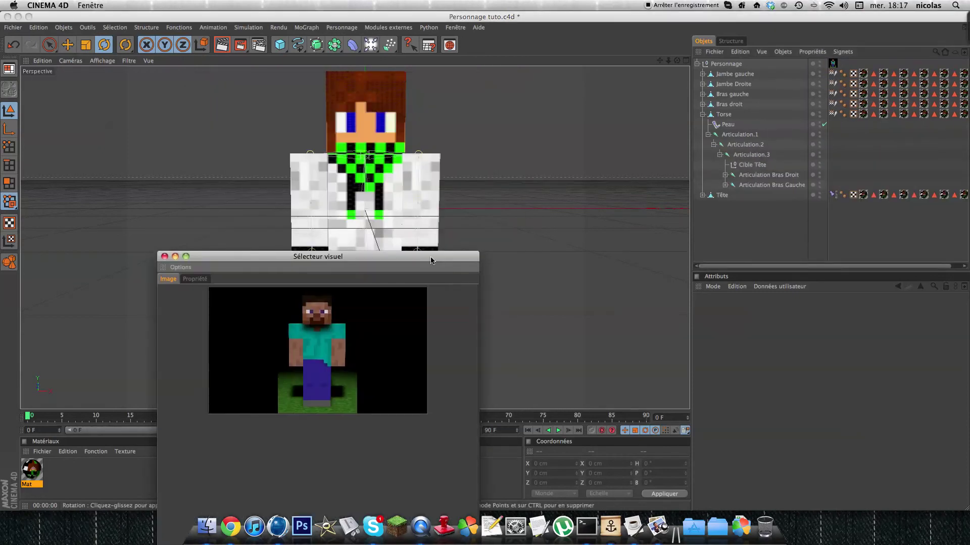
# - Test the right arm by rotating Articulation Bras Droit, undo the rotation, clear the selection and collapse its chain
pyautogui.click(757, 175)
pyautogui.click(725, 174)
pyautogui.moveTo(324, 132); pyautogui.dragTo(280, 149)
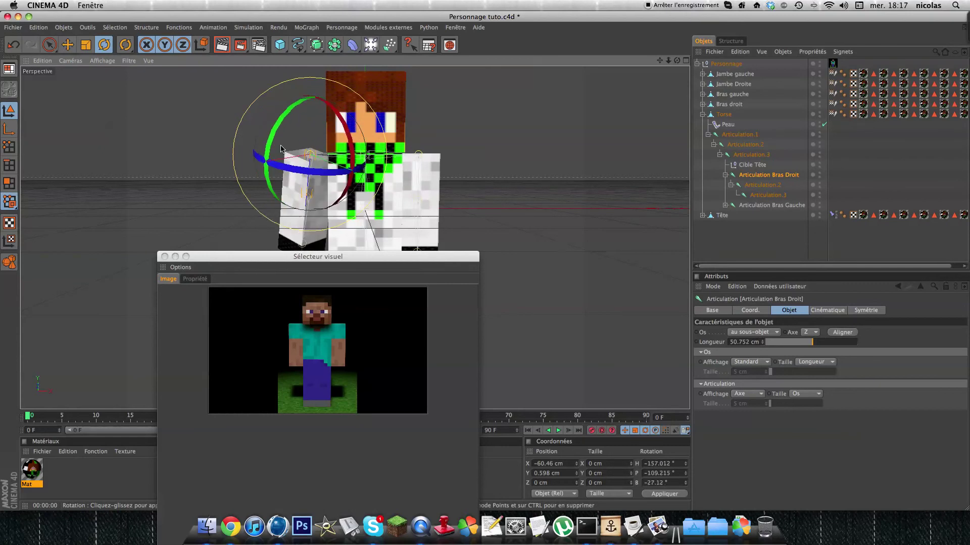
pyautogui.press('super+z')
pyautogui.click(788, 242)
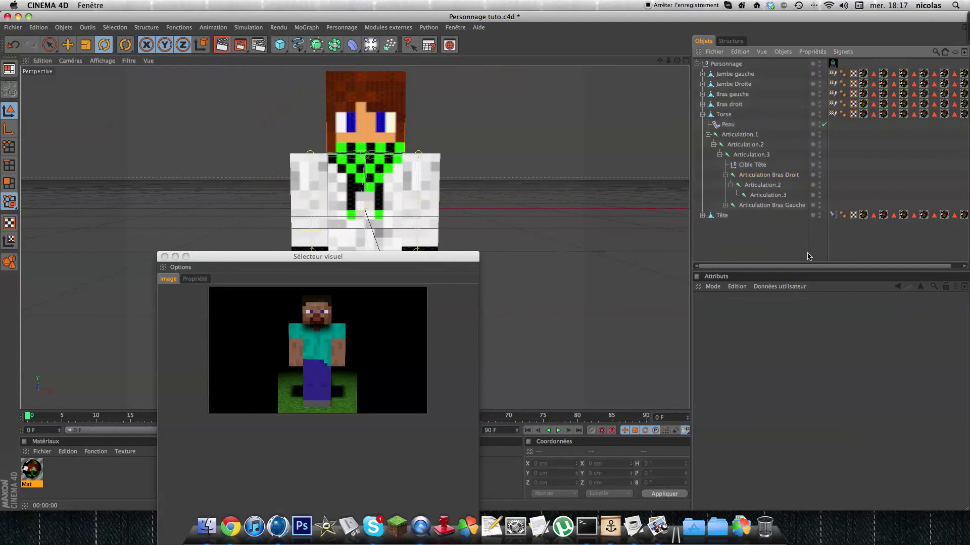
pyautogui.click(725, 175)
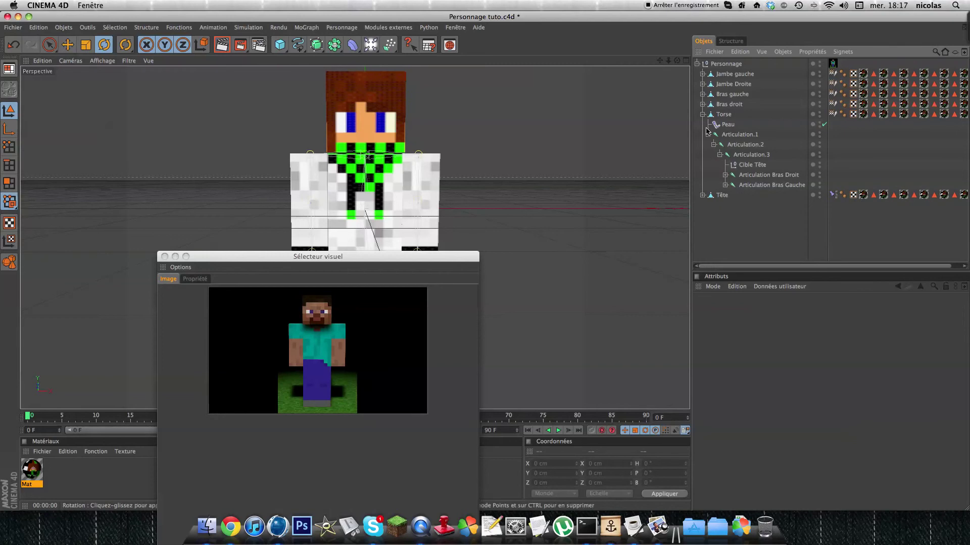
# - Add a hot spot to the visual selector and link it to Cible Tête under Articulation.3
pyautogui.click(833, 64)
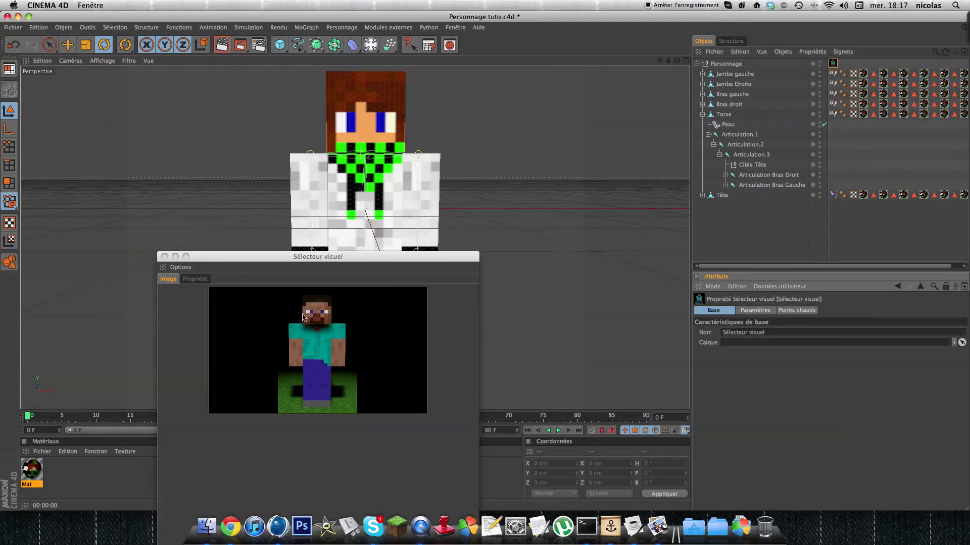
pyautogui.moveTo(346, 264); pyautogui.dragTo(403, 248)
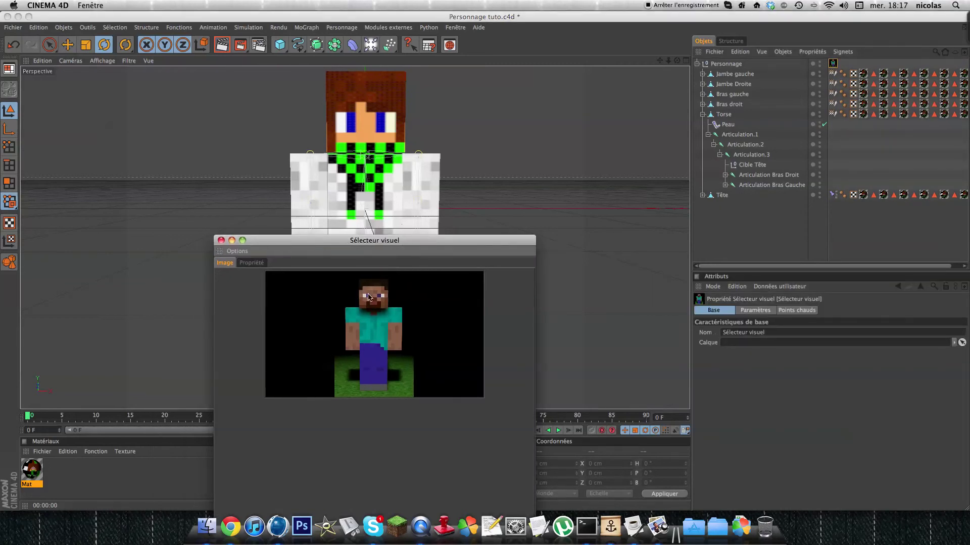
pyautogui.click(259, 263)
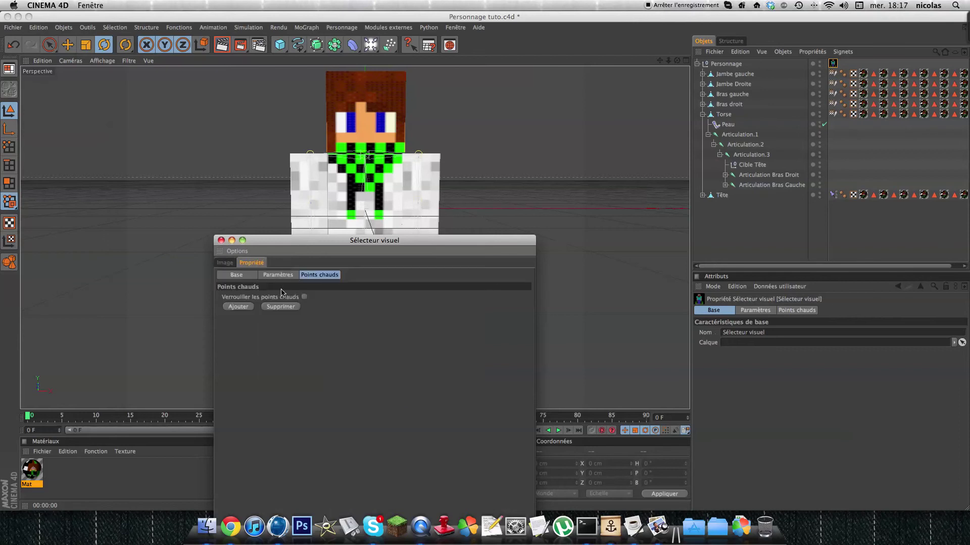
pyautogui.click(245, 307)
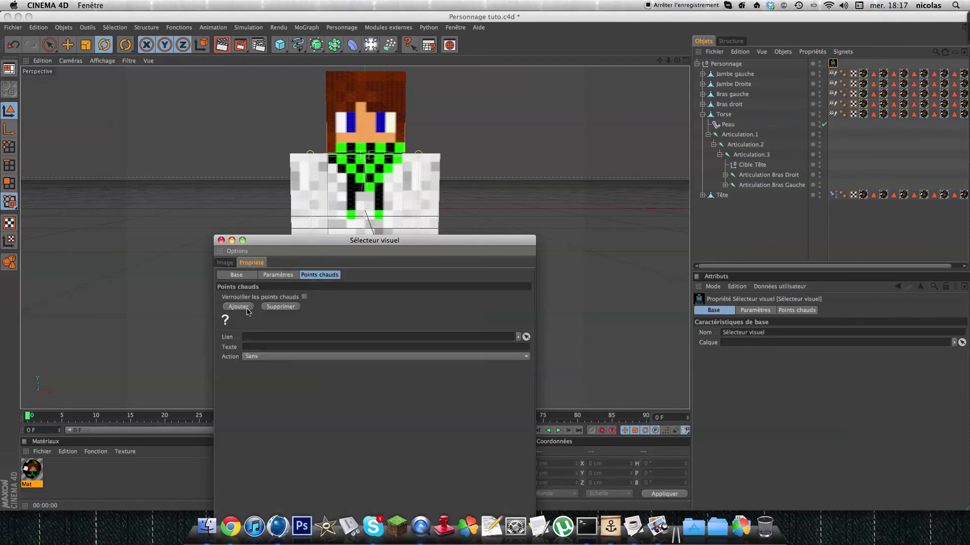
pyautogui.click(771, 175)
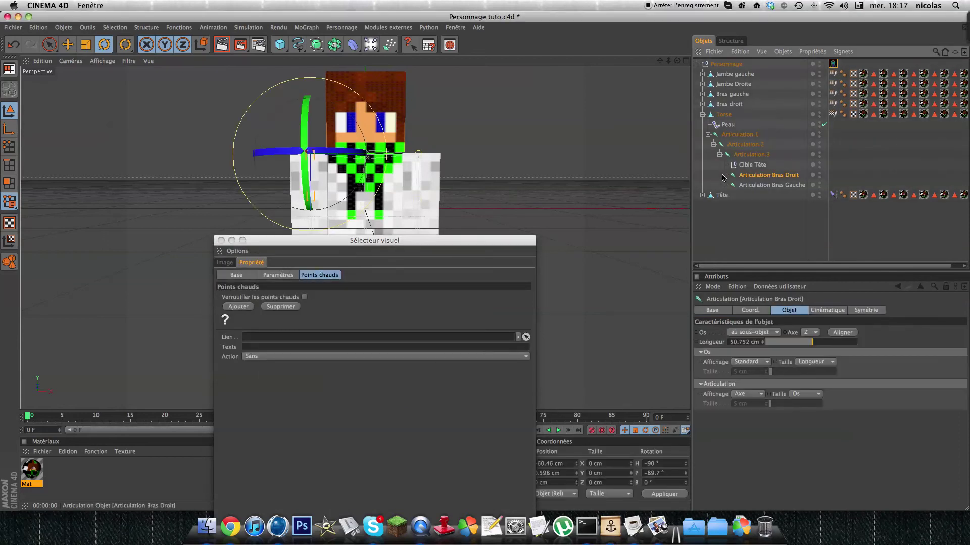
pyautogui.click(762, 166)
pyautogui.moveTo(762, 168); pyautogui.dragTo(363, 337)
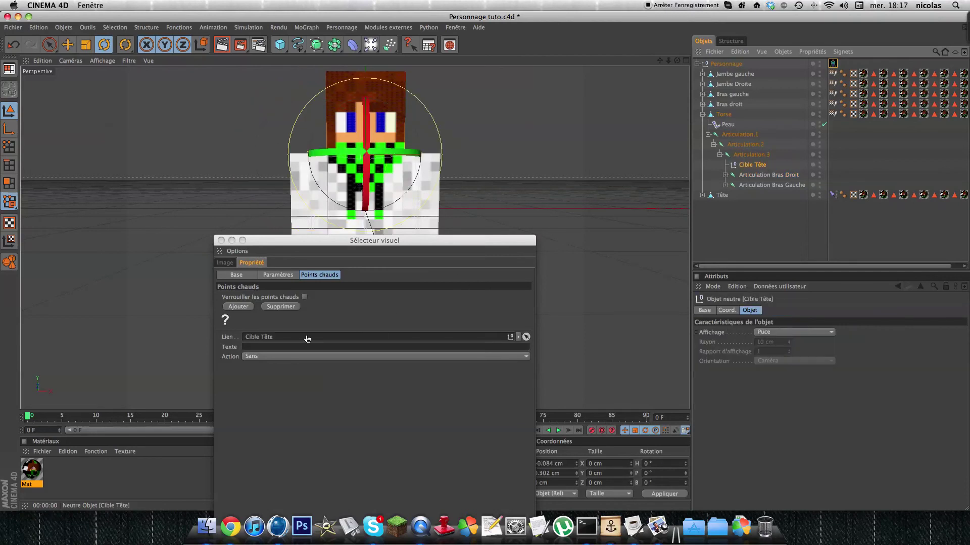
# - Set the Cible Tête hot spot's text to Tête, its action to Rotation and its icon to the eye
pyautogui.click(275, 347)
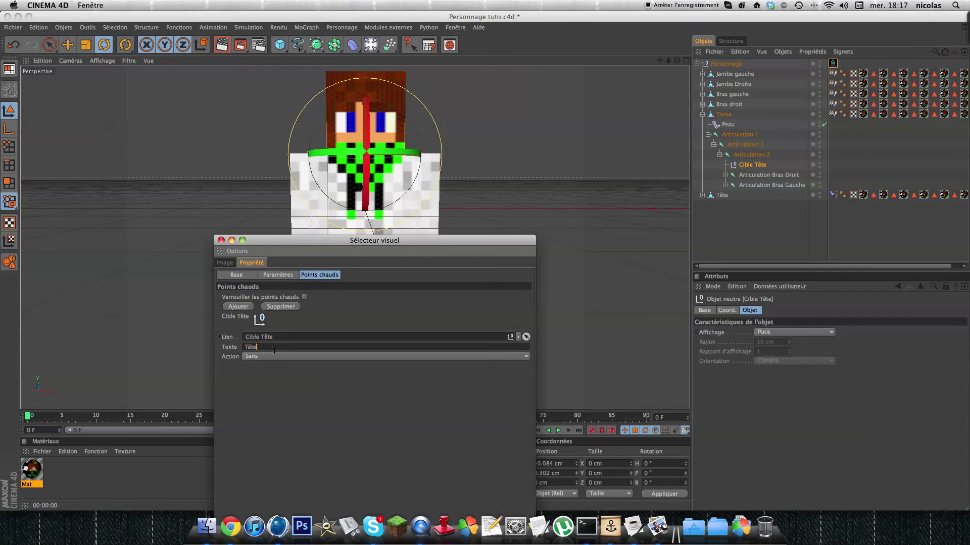
pyautogui.click(264, 358)
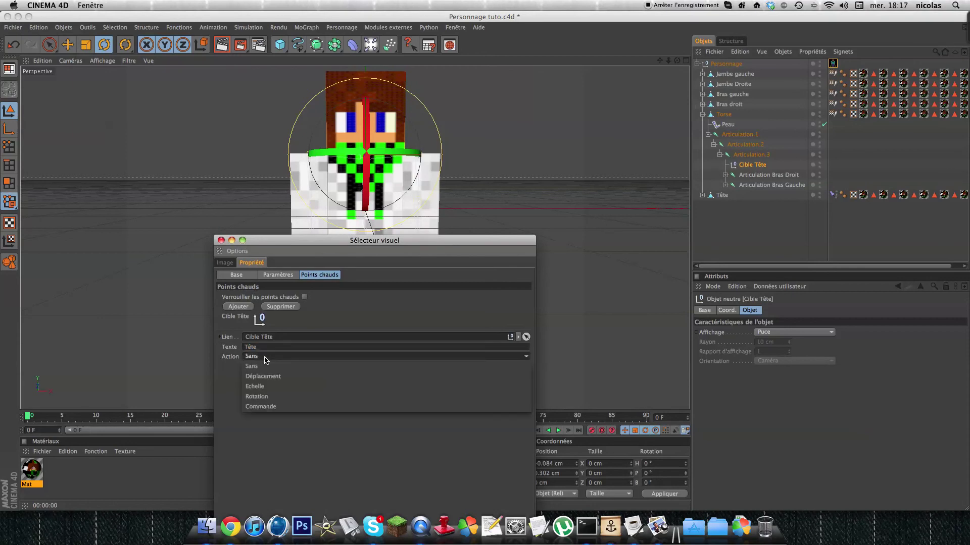
pyautogui.click(265, 397)
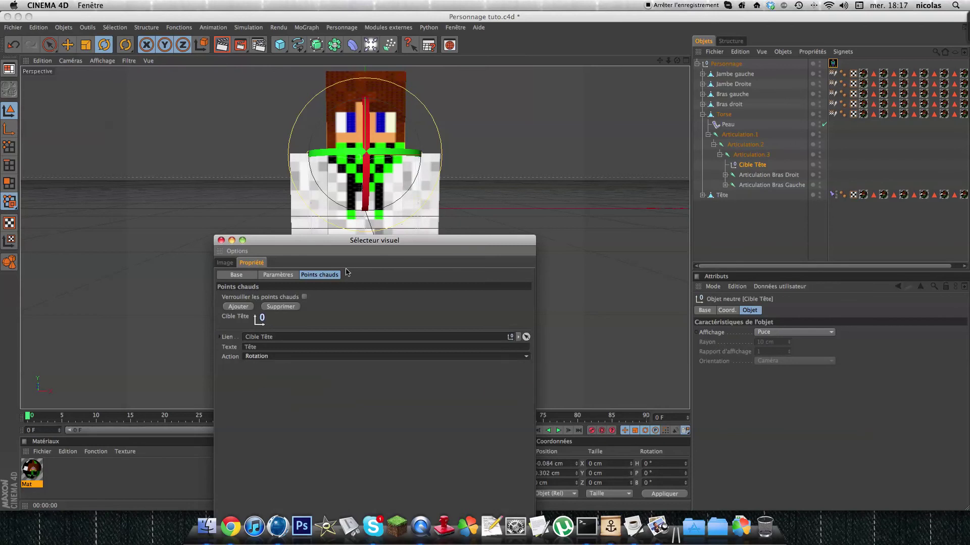
pyautogui.click(237, 306)
pyautogui.click(238, 341)
pyautogui.click(279, 375)
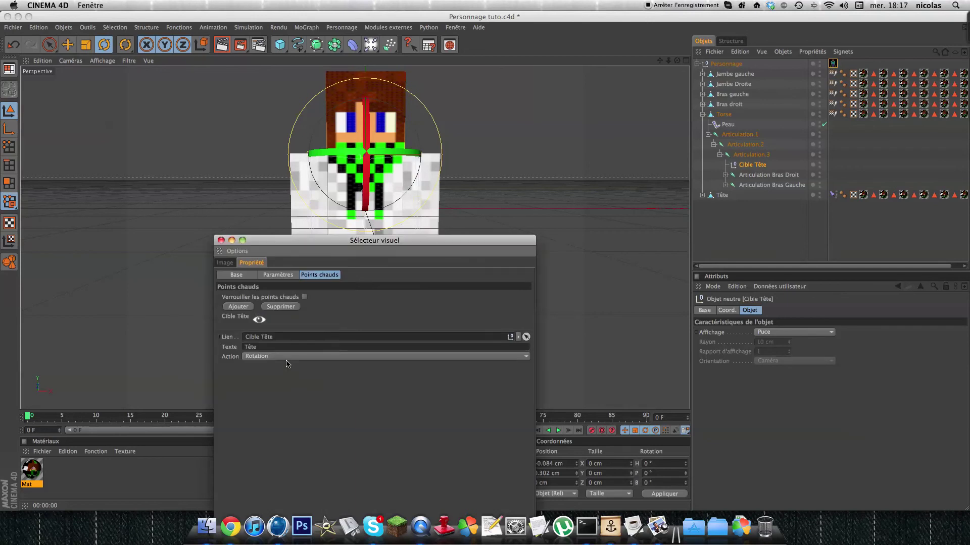
# - Place the Tête hot spot on Steve's face in the visual selector image
pyautogui.click(225, 263)
pyautogui.moveTo(306, 305); pyautogui.dragTo(386, 305)
pyautogui.click(446, 335)
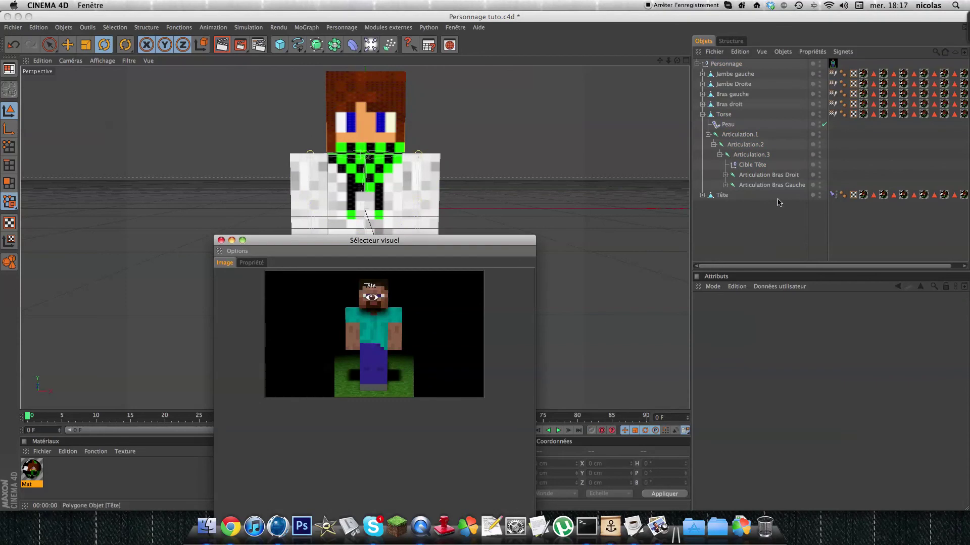
# - Clear the selection, test rotating the character's head by picking the Tête hot spot, and undo the rotation
pyautogui.click(751, 227)
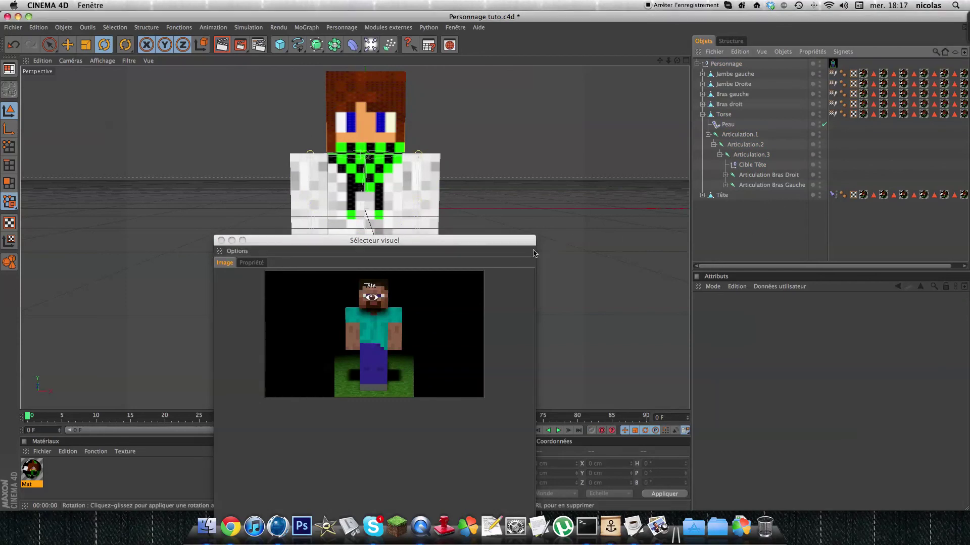
pyautogui.click(373, 300)
pyautogui.moveTo(378, 137); pyautogui.dragTo(275, 160)
pyautogui.press('super+z')
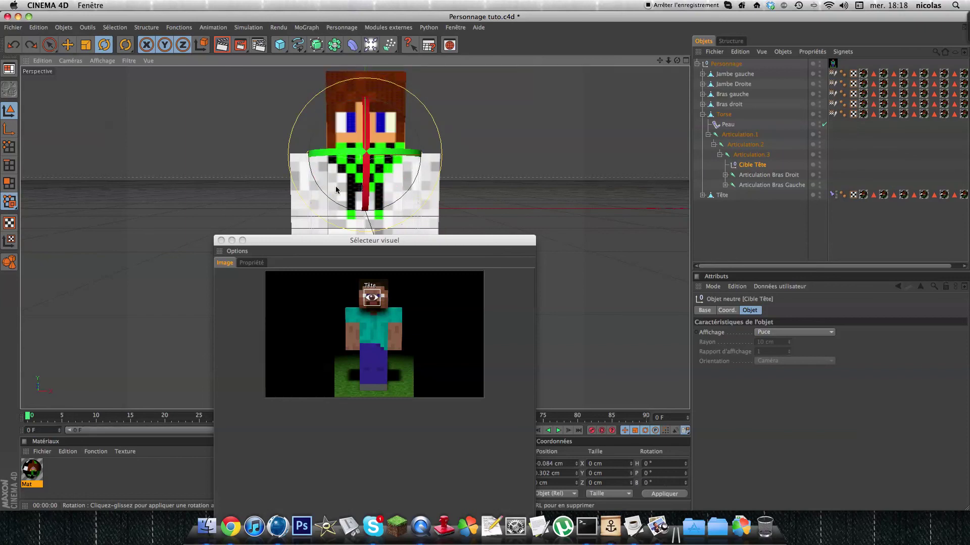
# - Review the Tête hot spot's settings and its place on the image, then close the visual selector and clear the selection
pyautogui.click(252, 262)
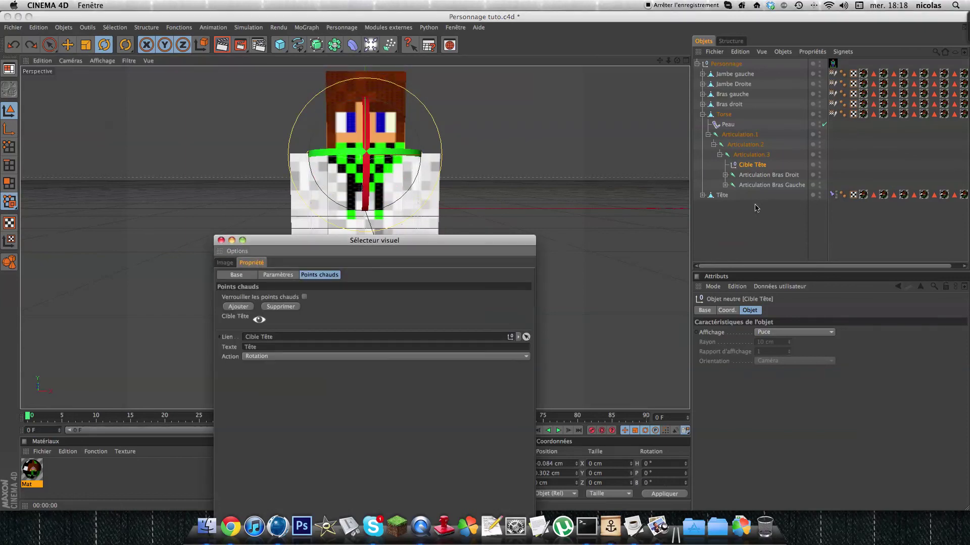
pyautogui.click(225, 263)
pyautogui.click(251, 262)
pyautogui.click(220, 241)
pyautogui.click(716, 236)
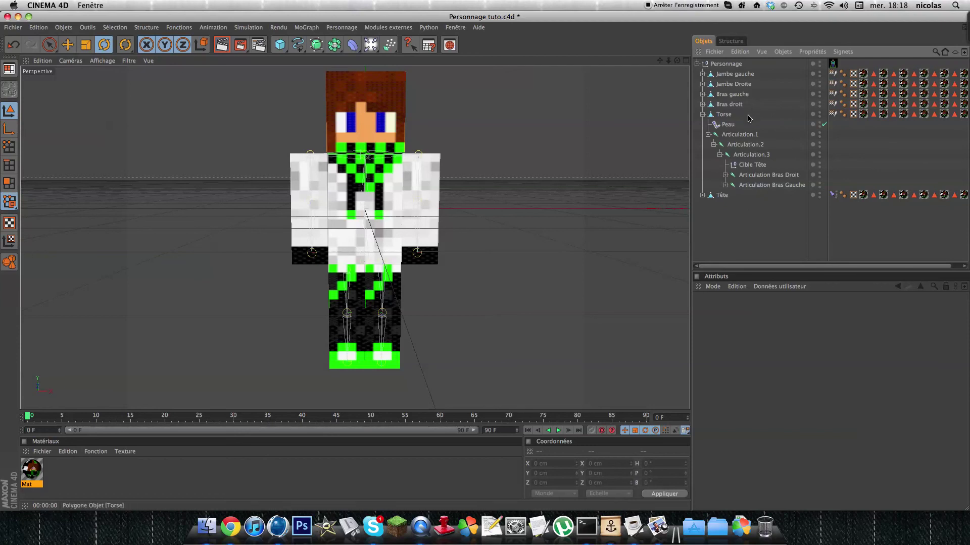
# - Collapse Torse's hierarchy, reopen the visual selector to try rotating the head through its Tête hot spot, and undo the rotation
pyautogui.click(708, 135)
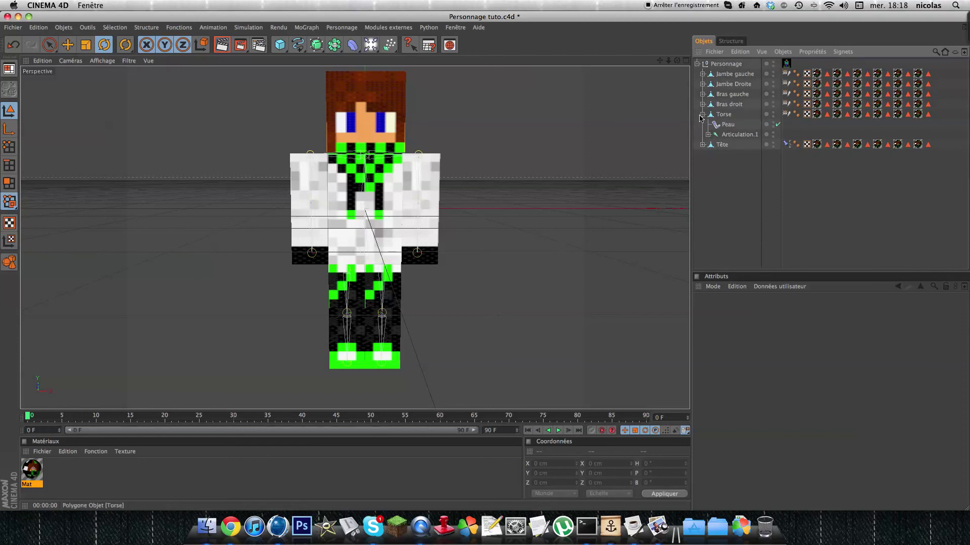
pyautogui.click(702, 114)
pyautogui.doubleClick(782, 62)
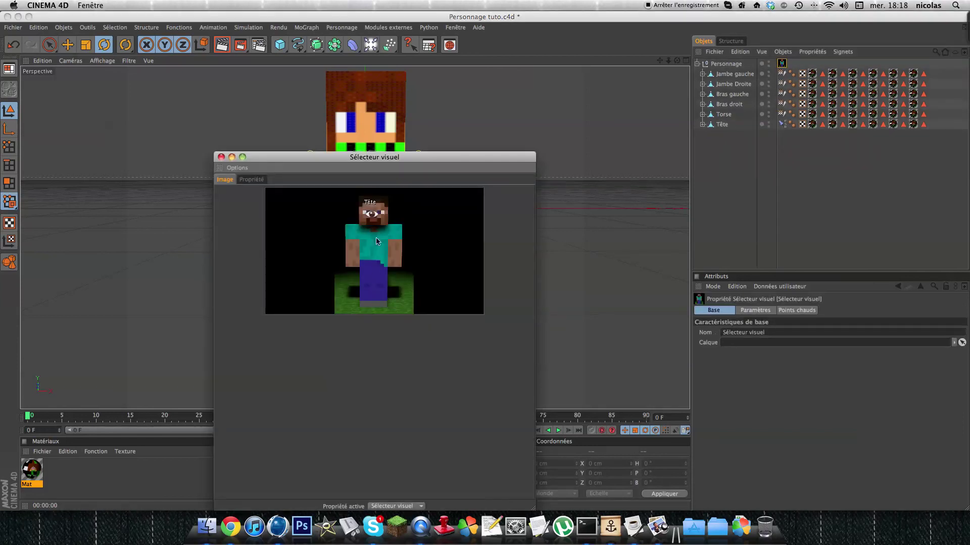
pyautogui.click(372, 214)
pyautogui.moveTo(376, 118); pyautogui.dragTo(397, 97)
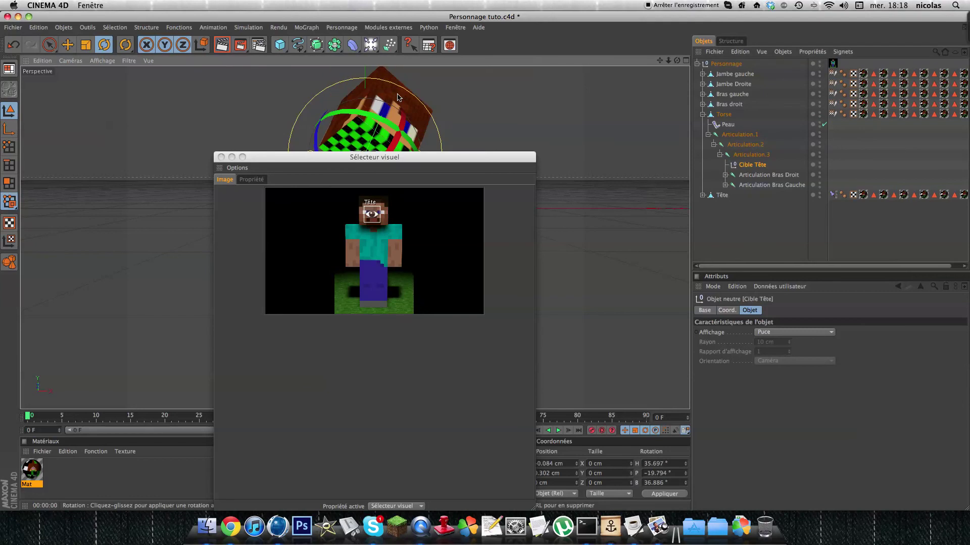
pyautogui.hotkey('ctrl', 'z')
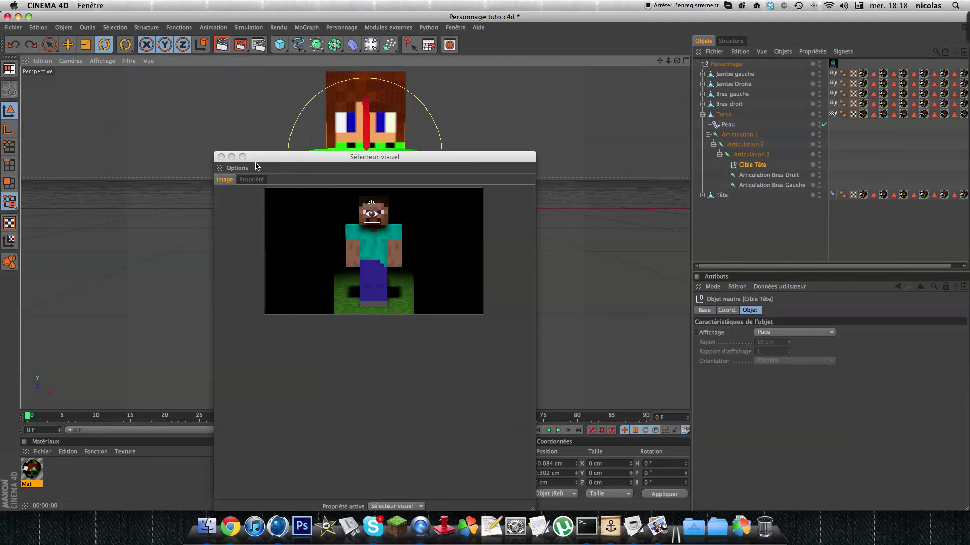
# - Close the Sélecteur visuel window and deselect Cible Tête, leaving the whole character in view
pyautogui.click(221, 157)
pyautogui.click(791, 236)
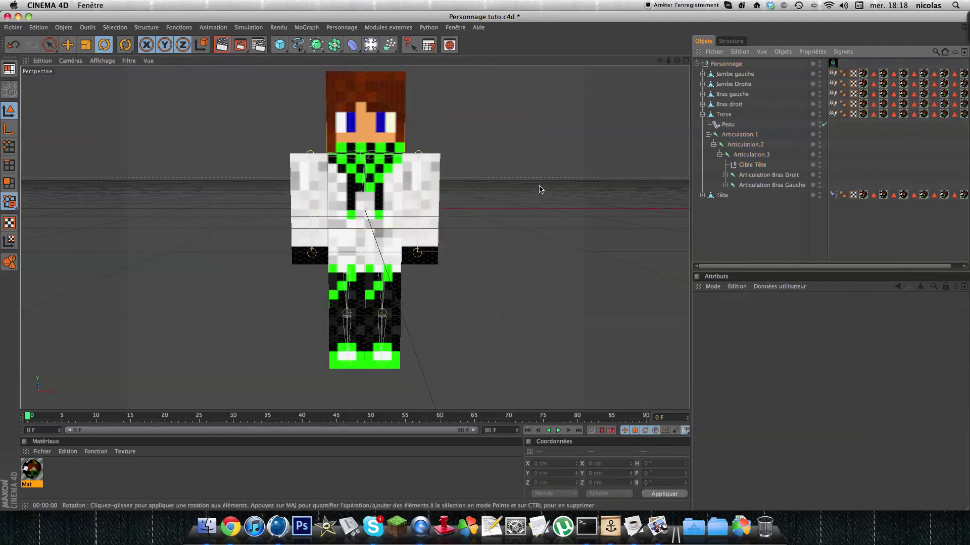
pyautogui.scroll(-3, 541, 190)
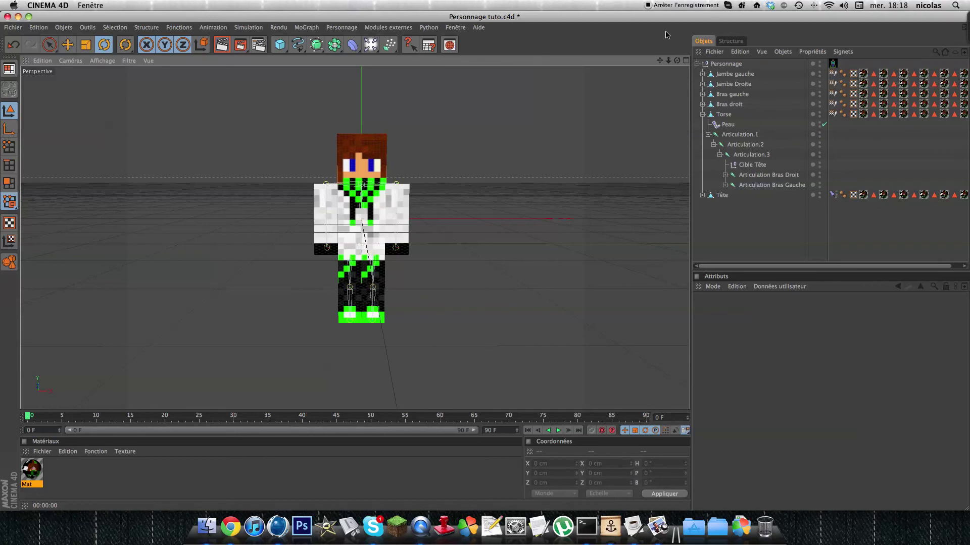